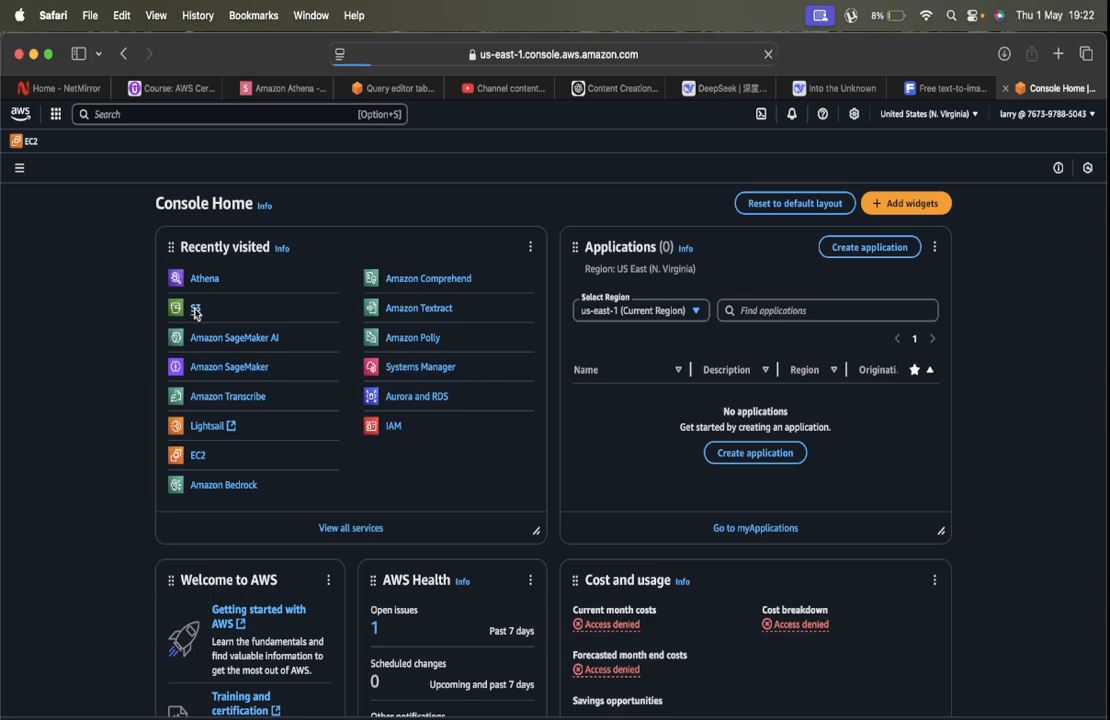
# Open the lifecycle rule named athena in the S3 bucket athena60789.
pyautogui.click(195, 311)
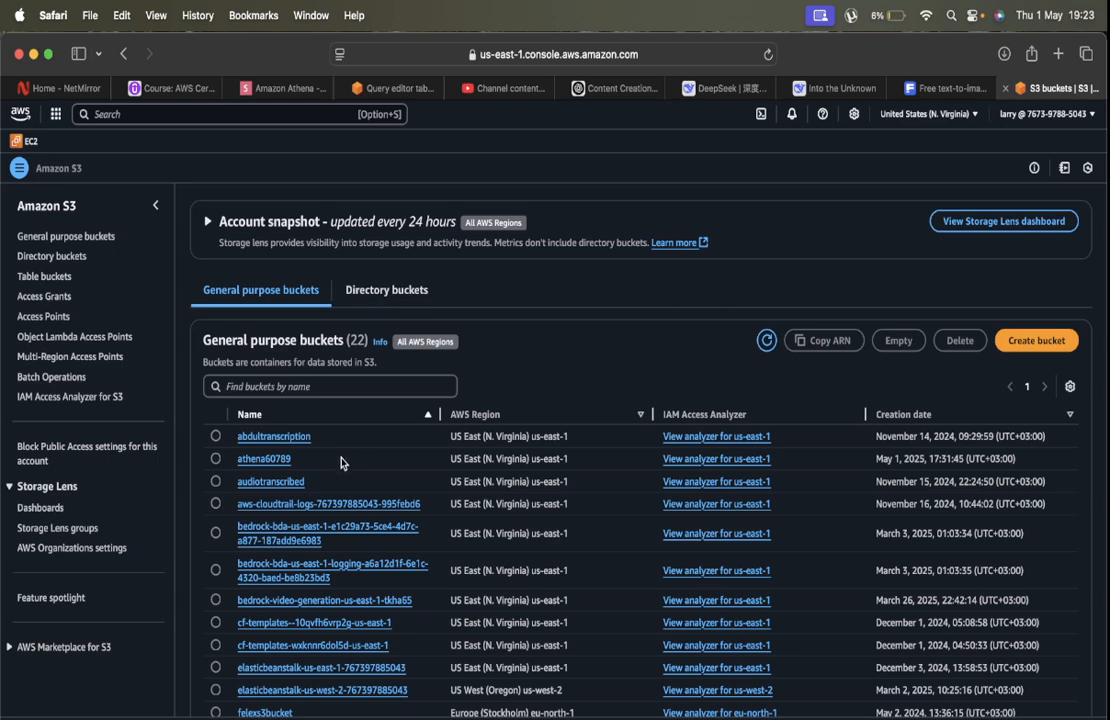
pyautogui.click(270, 460)
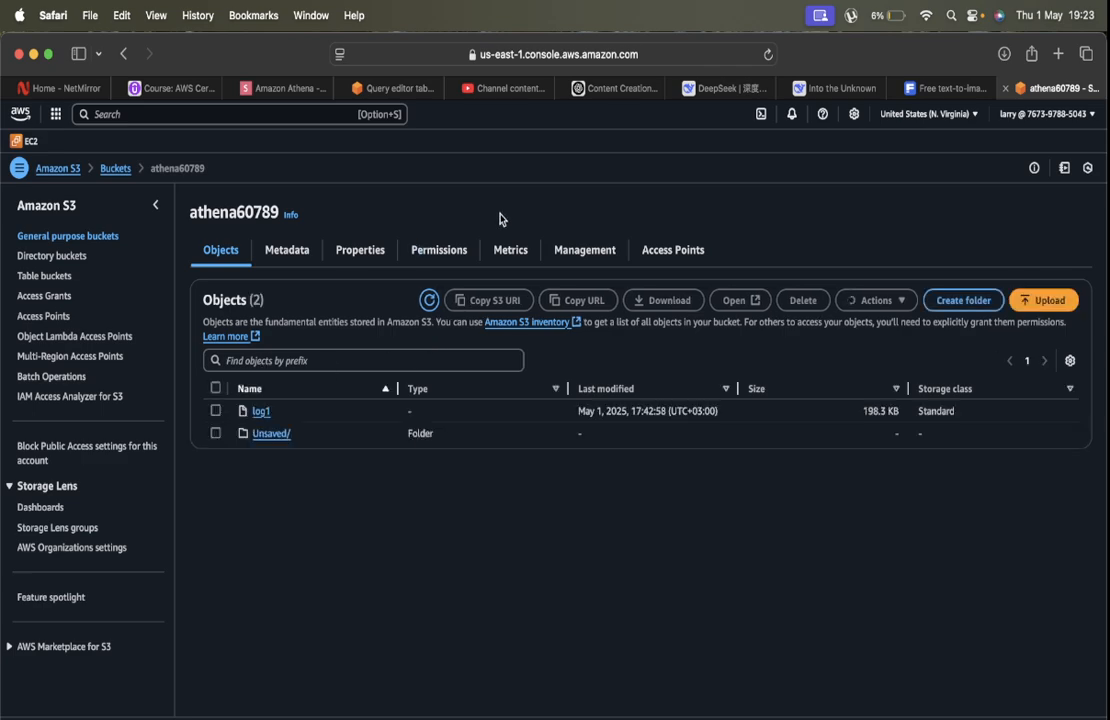
pyautogui.click(596, 251)
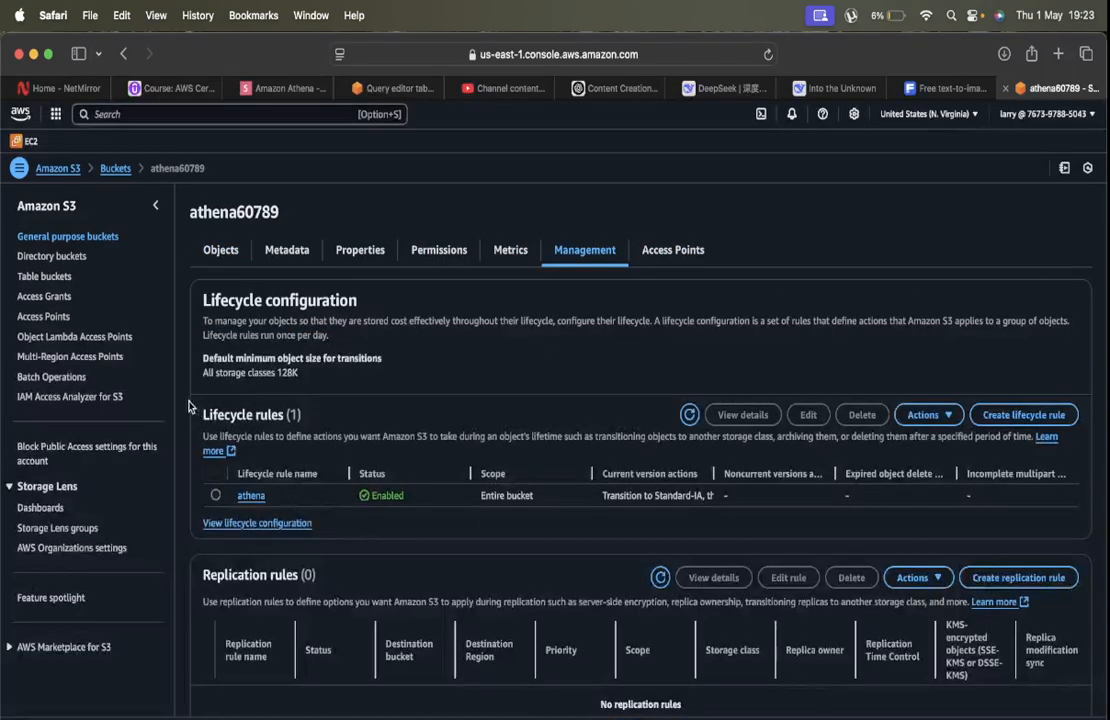
pyautogui.click(251, 496)
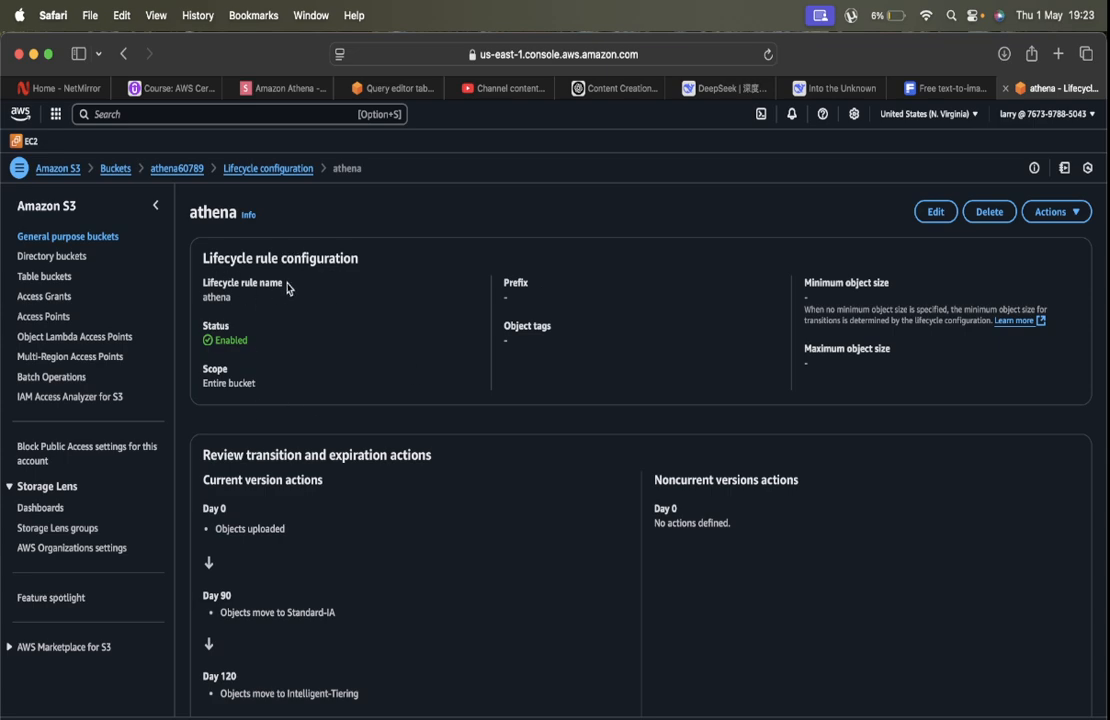
# Examine the lifecycle rule's name and its Day 90 transition action for current object versions.
pyautogui.moveTo(284, 284); pyautogui.dragTo(209, 284)
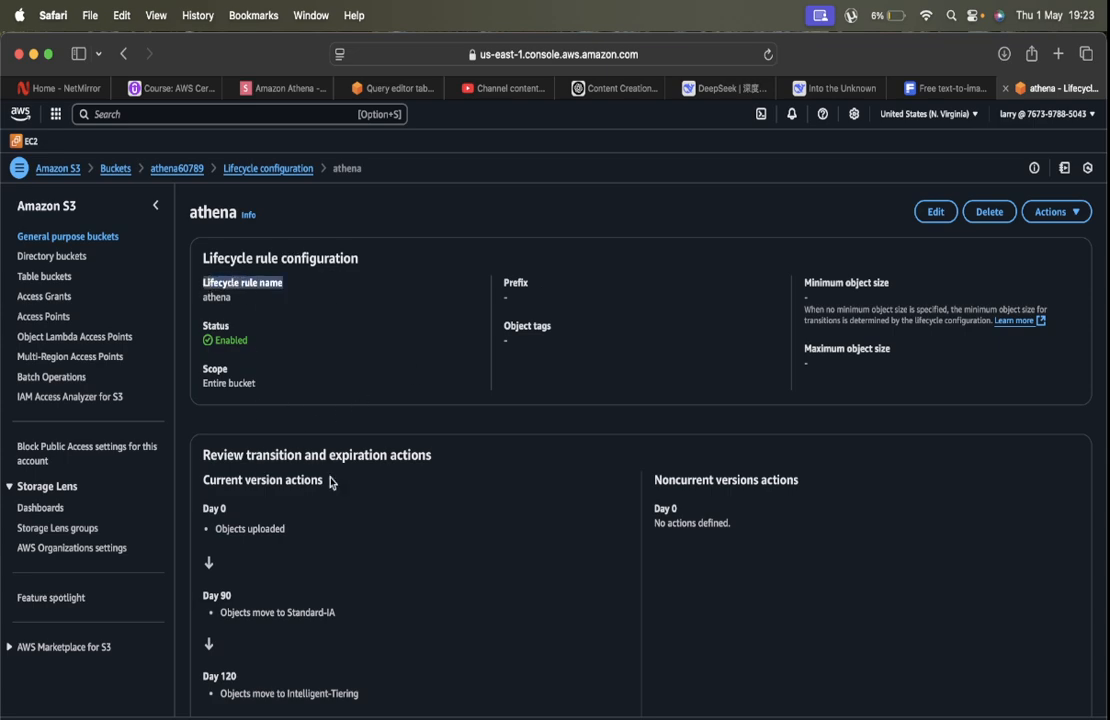
pyautogui.click(338, 527)
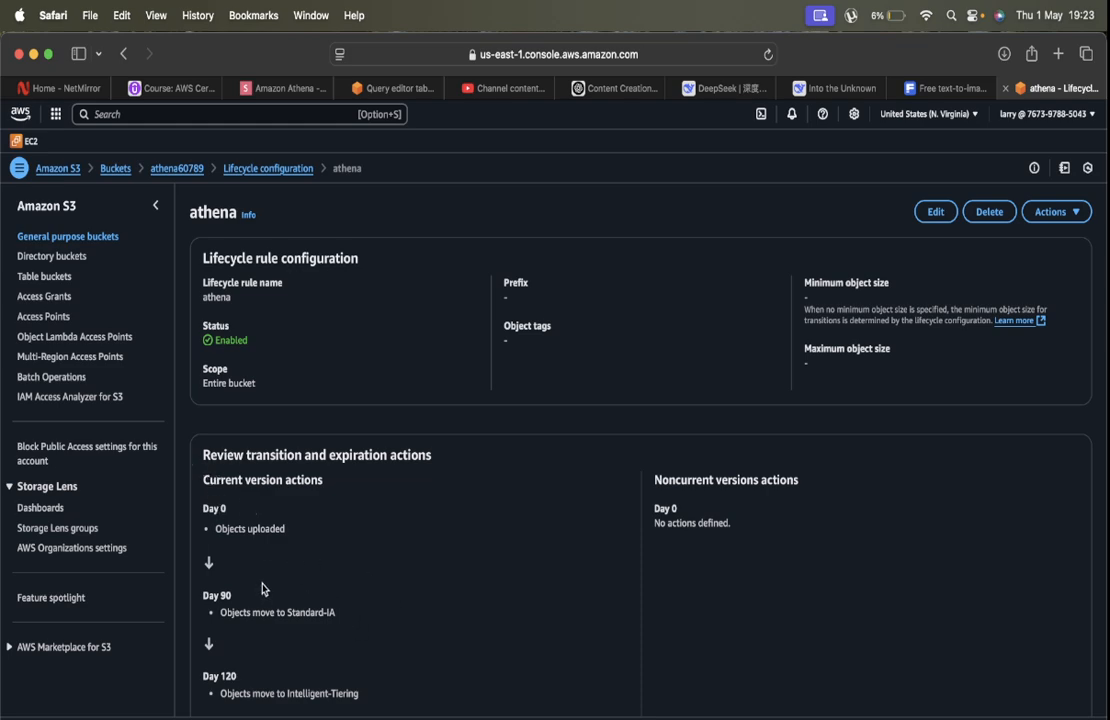
pyautogui.moveTo(200, 595); pyautogui.dragTo(218, 597)
pyautogui.click(349, 600)
pyautogui.moveTo(364, 612); pyautogui.dragTo(206, 609)
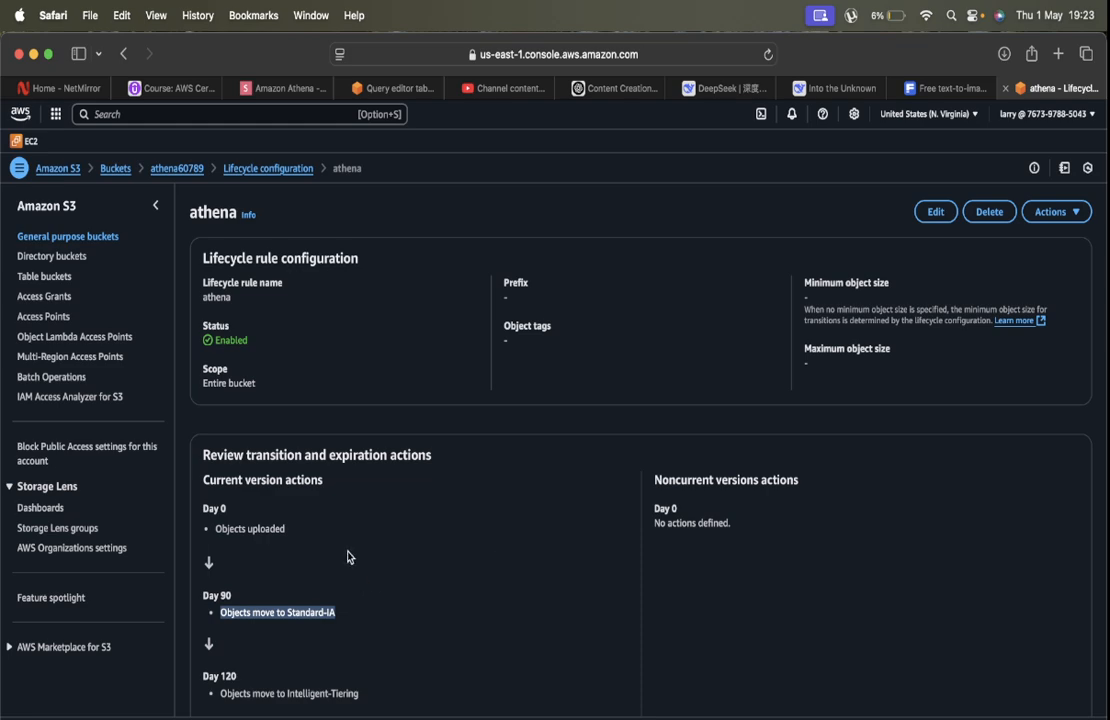
pyautogui.click(388, 594)
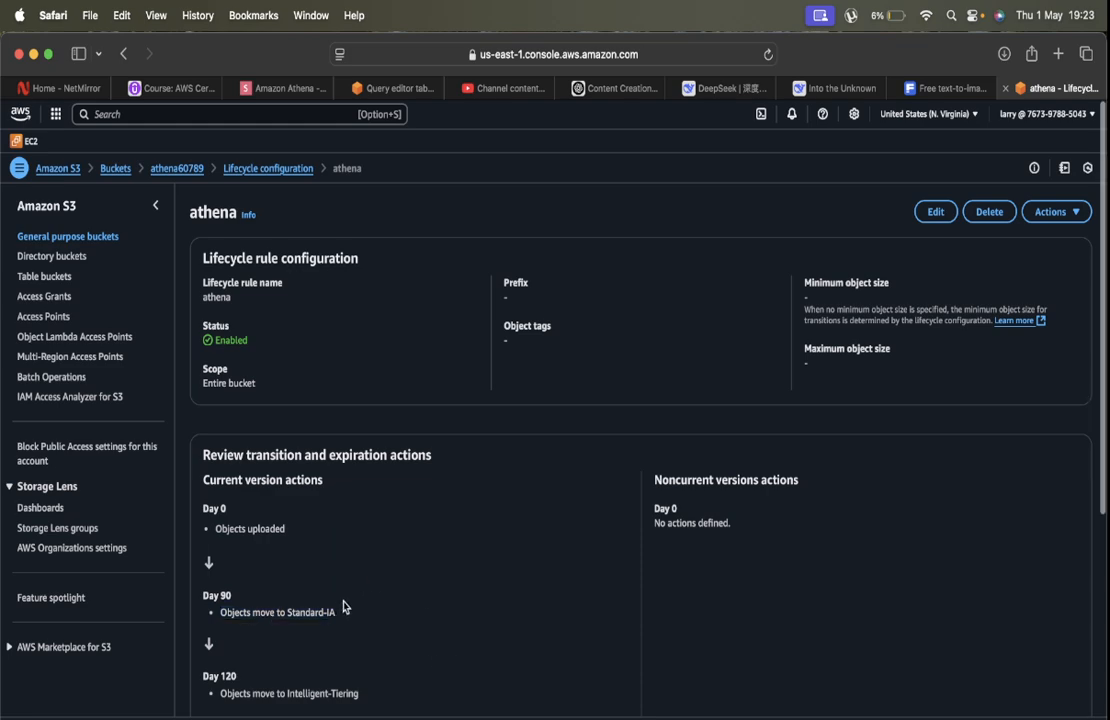
pyautogui.moveTo(272, 610); pyautogui.dragTo(219, 611)
pyautogui.click(375, 597)
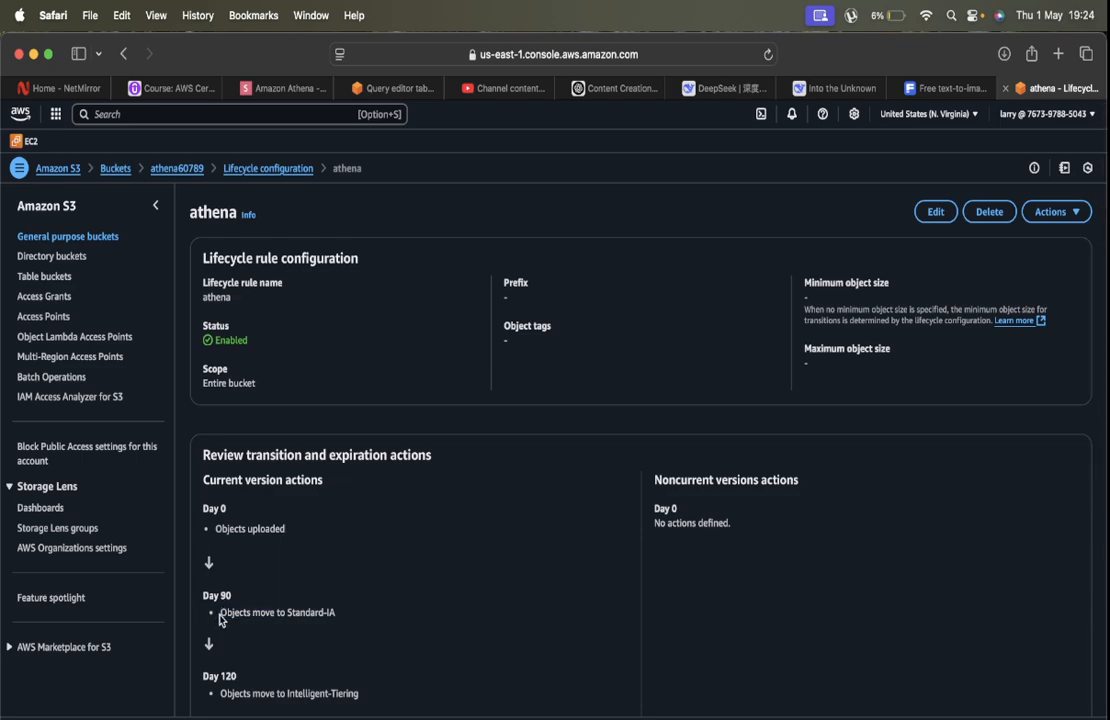
pyautogui.moveTo(220, 613); pyautogui.dragTo(339, 610)
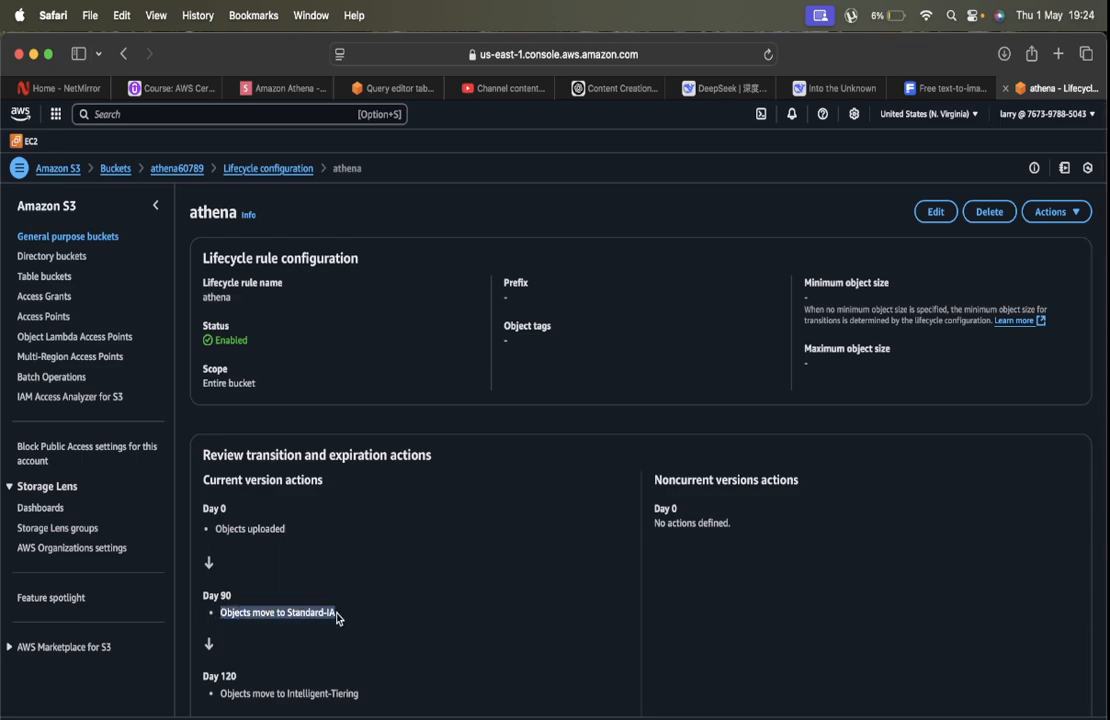
pyautogui.click(339, 617)
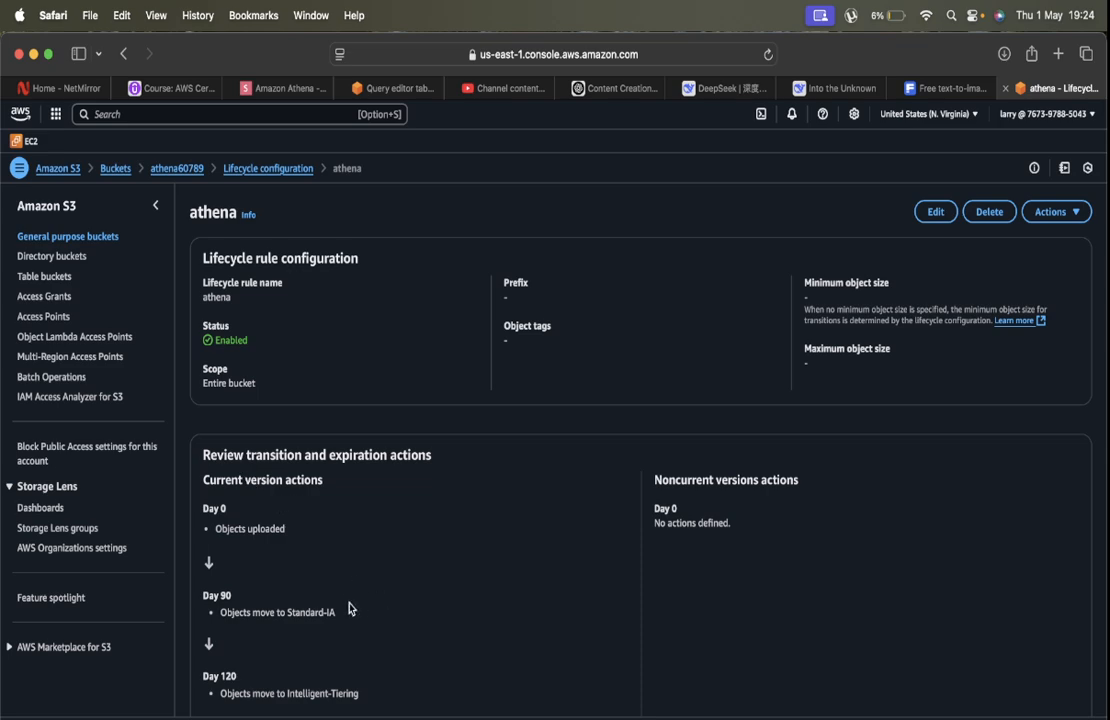
# Compare the rule's Day 90 and Day 120 transition actions and their target storage classes.
pyautogui.scroll(-3, 349, 608)
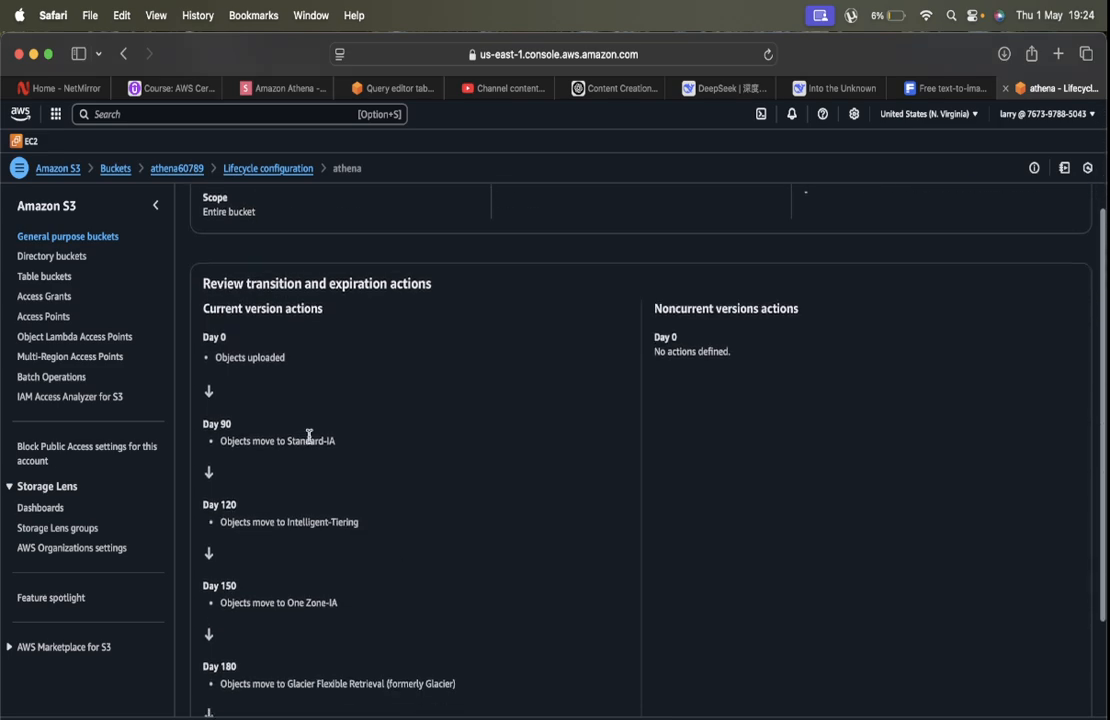
pyautogui.moveTo(340, 447); pyautogui.dragTo(212, 441)
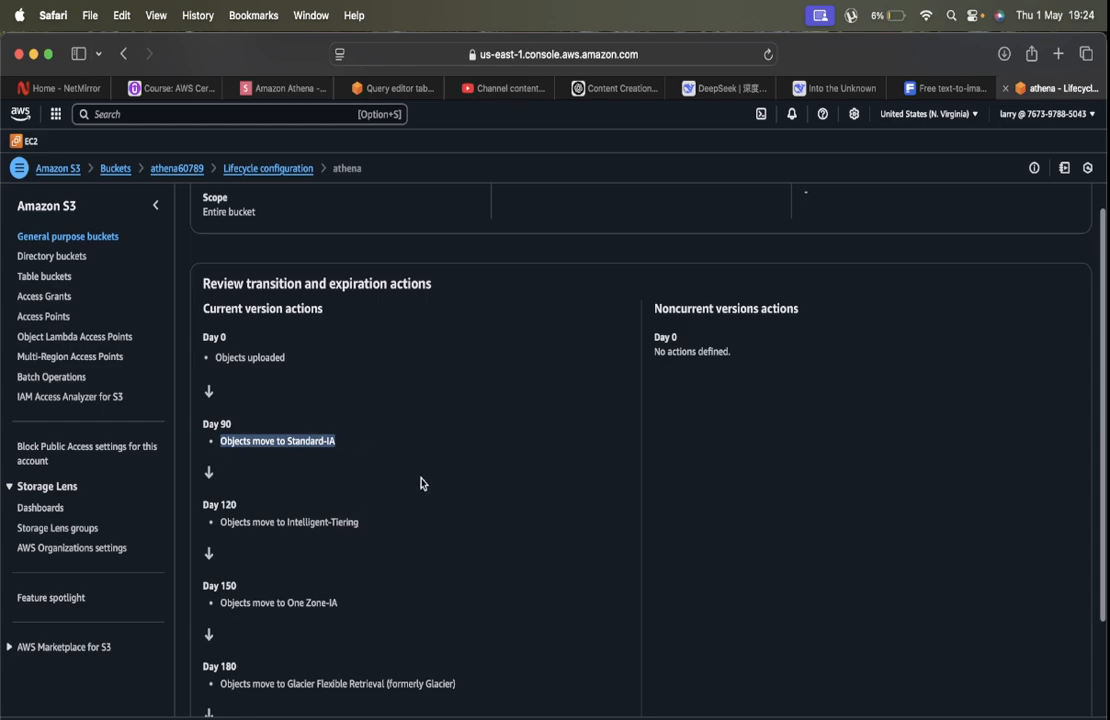
pyautogui.click(389, 470)
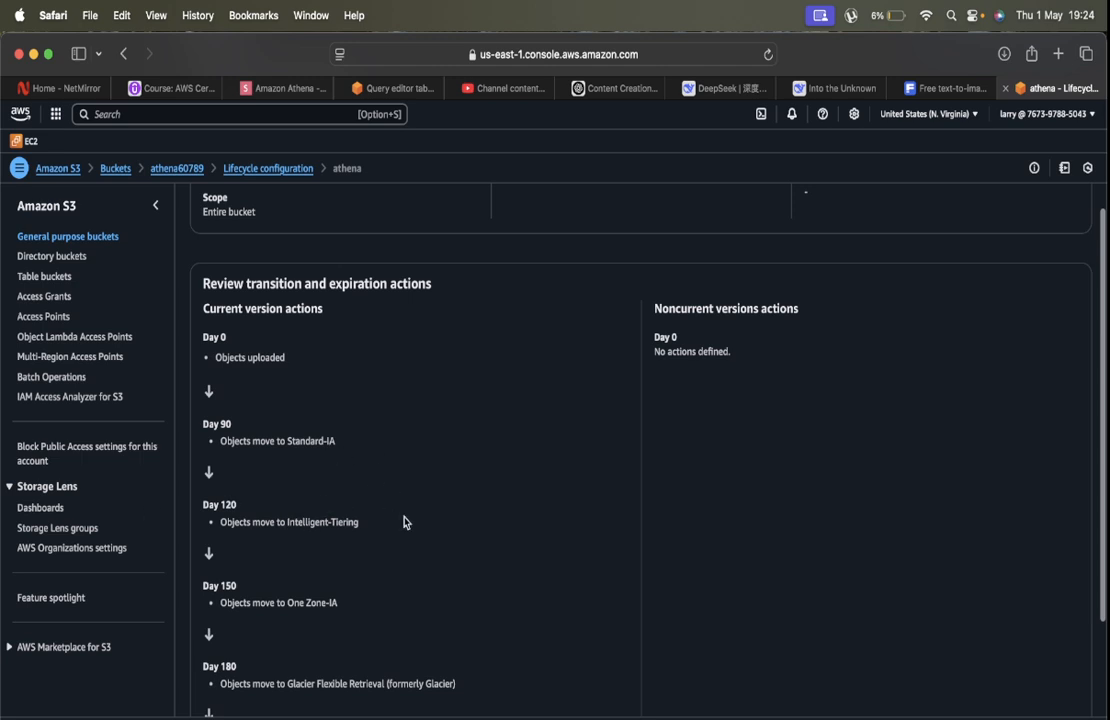
pyautogui.moveTo(412, 534); pyautogui.dragTo(221, 525)
pyautogui.click(221, 525)
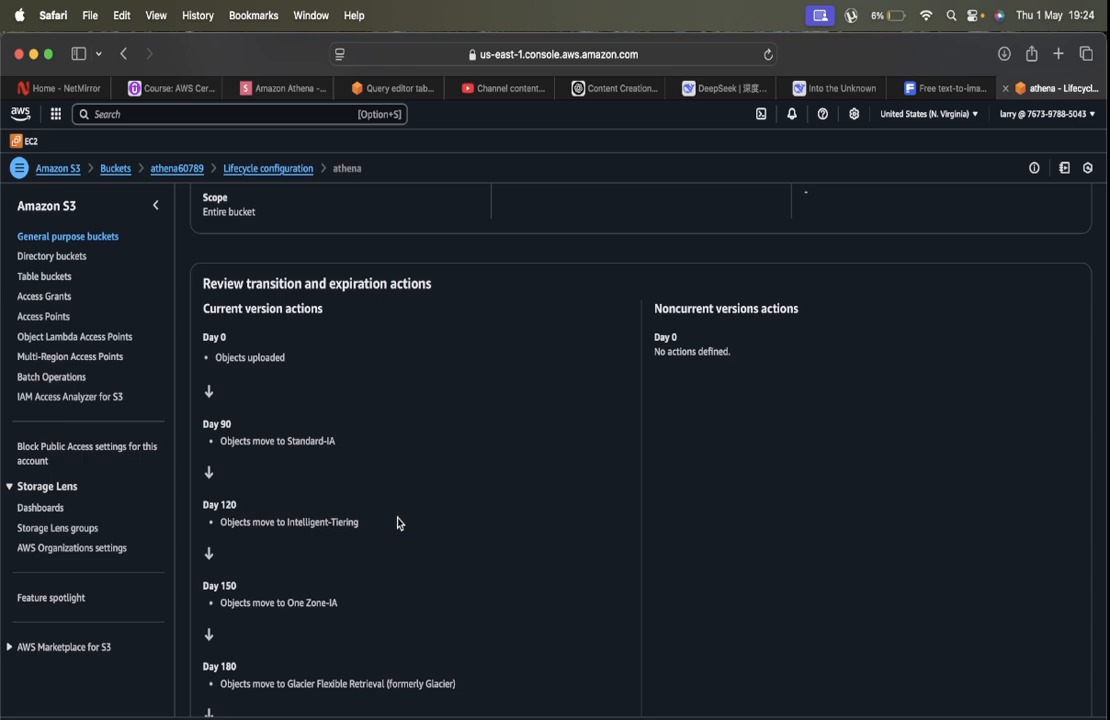
pyautogui.moveTo(397, 522); pyautogui.dragTo(246, 518)
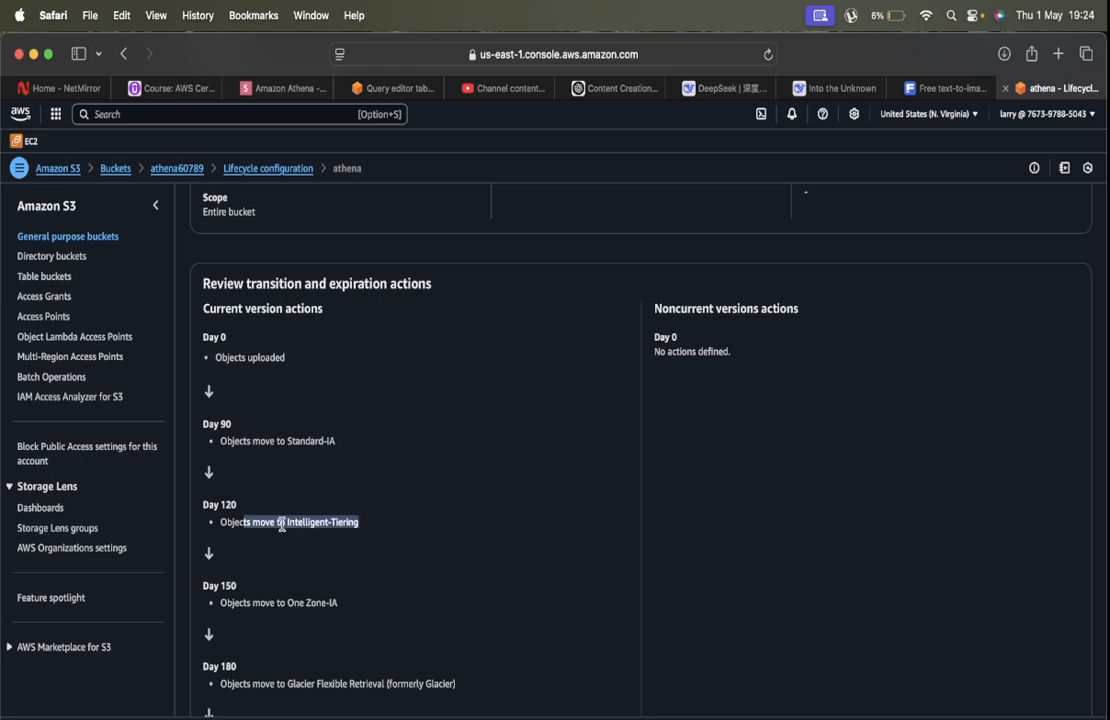
pyautogui.click(251, 479)
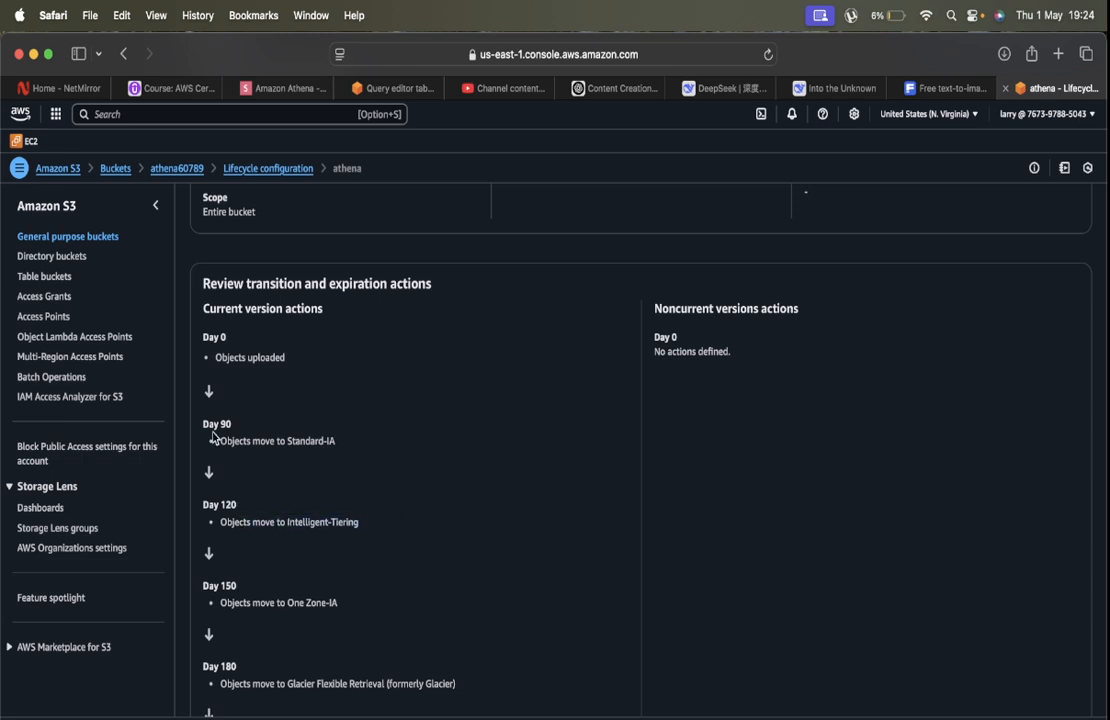
pyautogui.moveTo(206, 421); pyautogui.dragTo(271, 499)
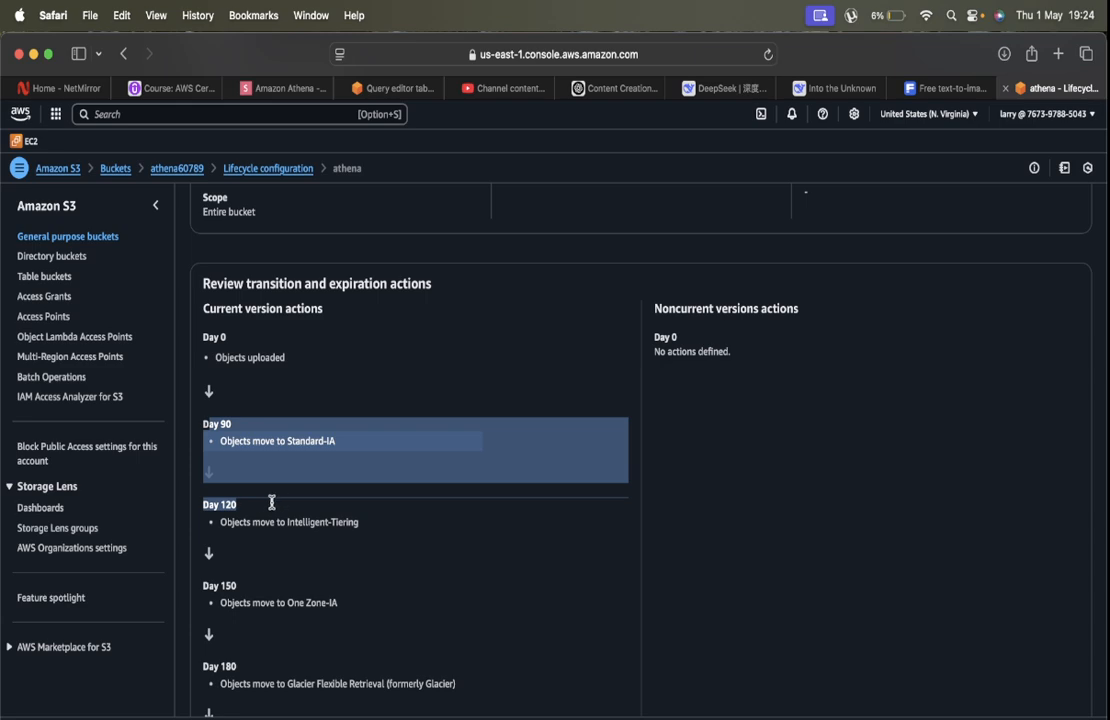
pyautogui.click(336, 562)
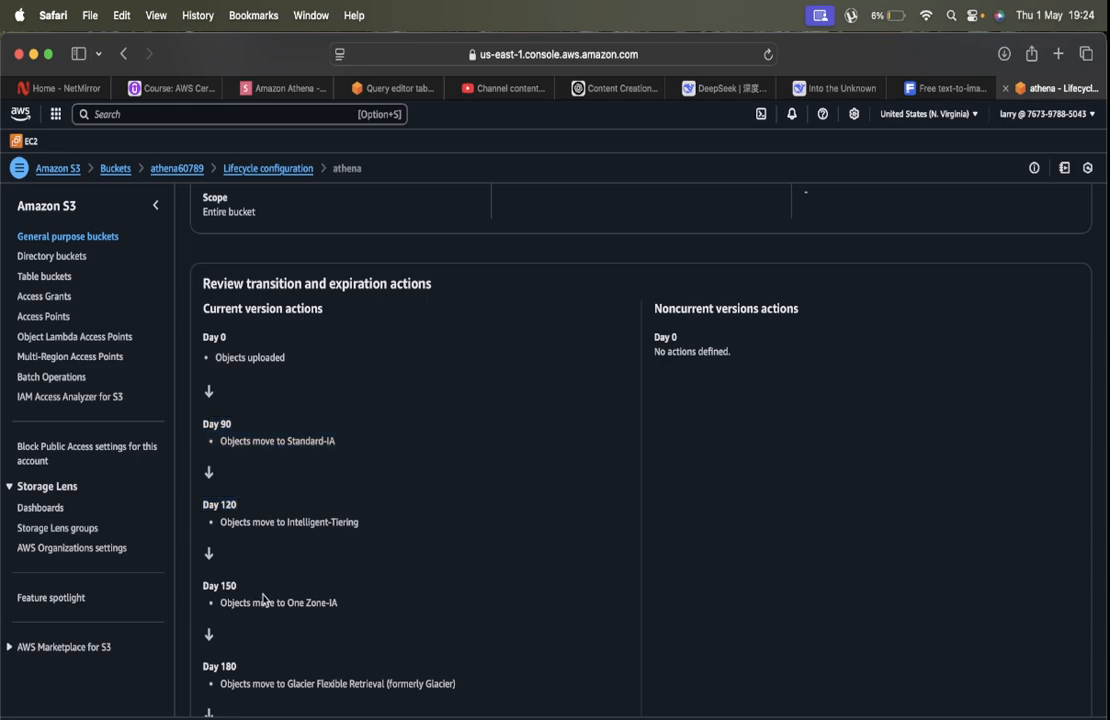
# Examine the remaining transition actions of the rule, especially the Glacier storage classes at Day 180 and Day 270.
pyautogui.scroll(-5, 373, 568)
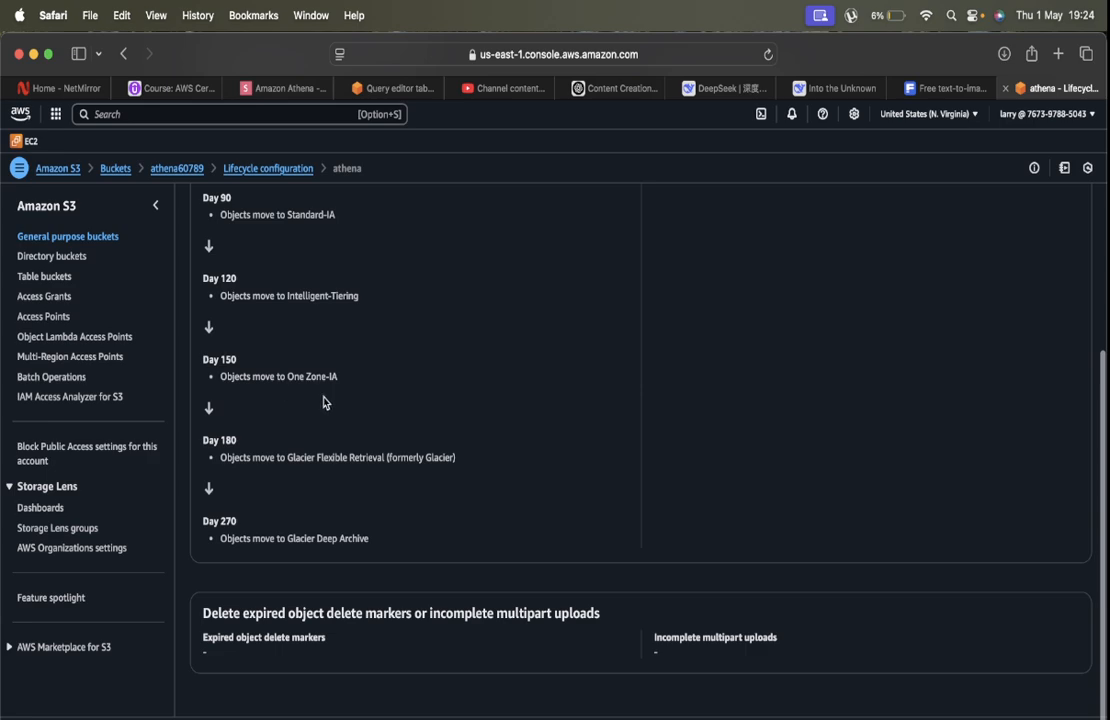
pyautogui.moveTo(286, 457); pyautogui.dragTo(403, 470)
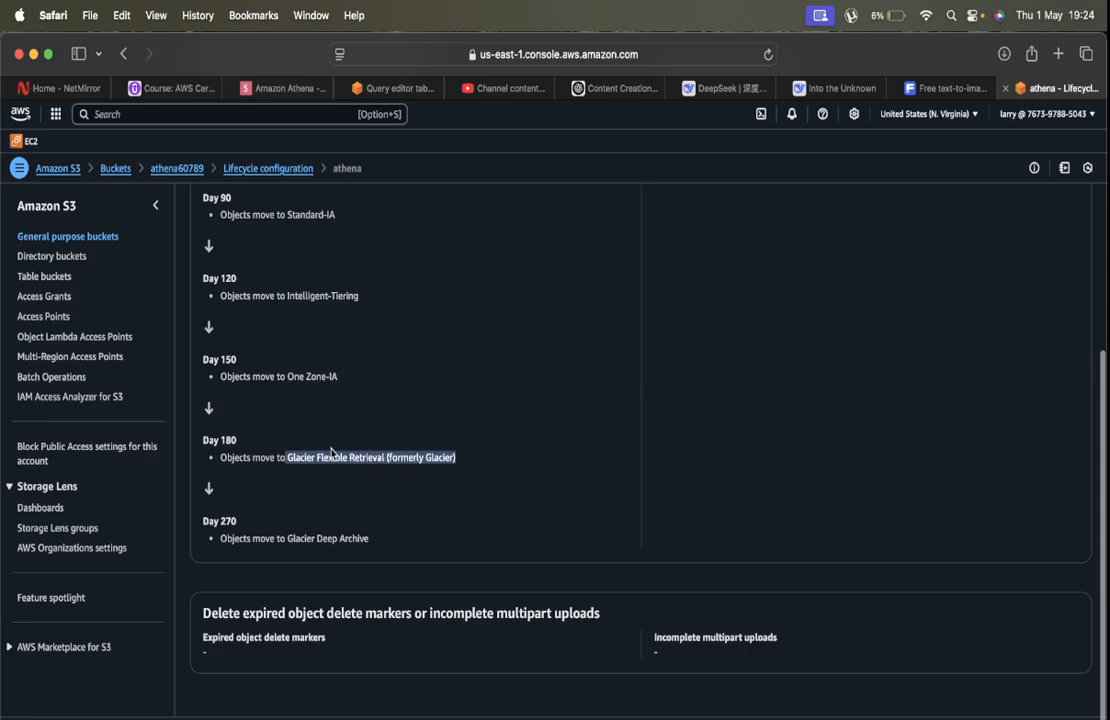
pyautogui.click(312, 531)
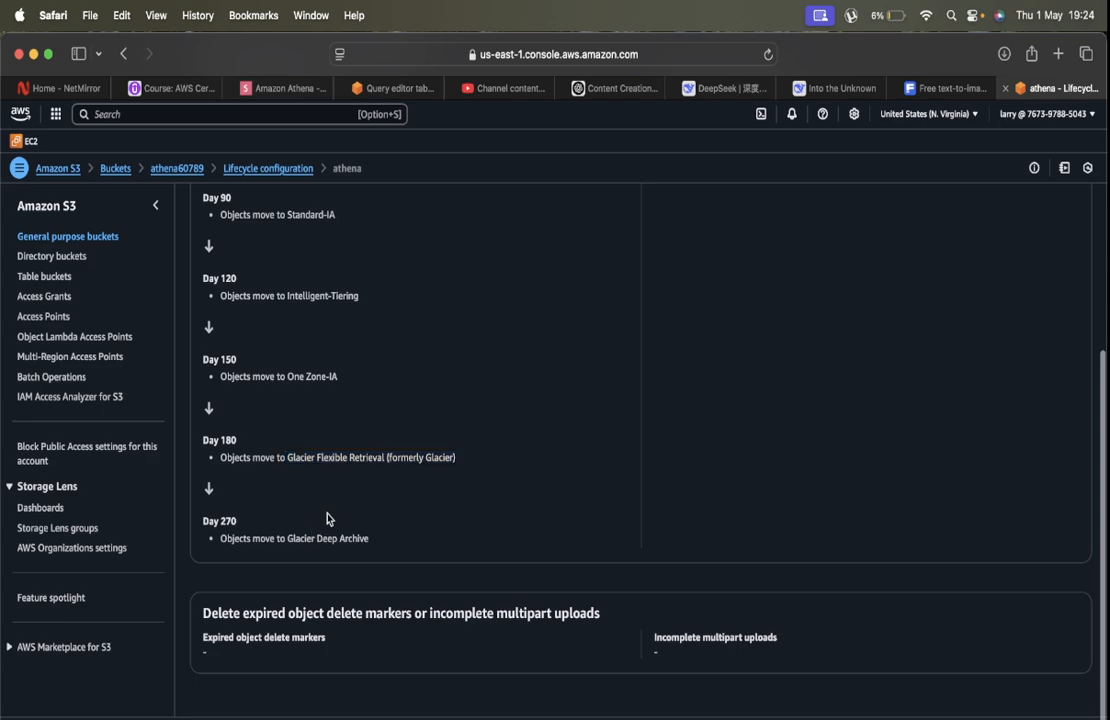
pyautogui.moveTo(297, 540); pyautogui.dragTo(382, 537)
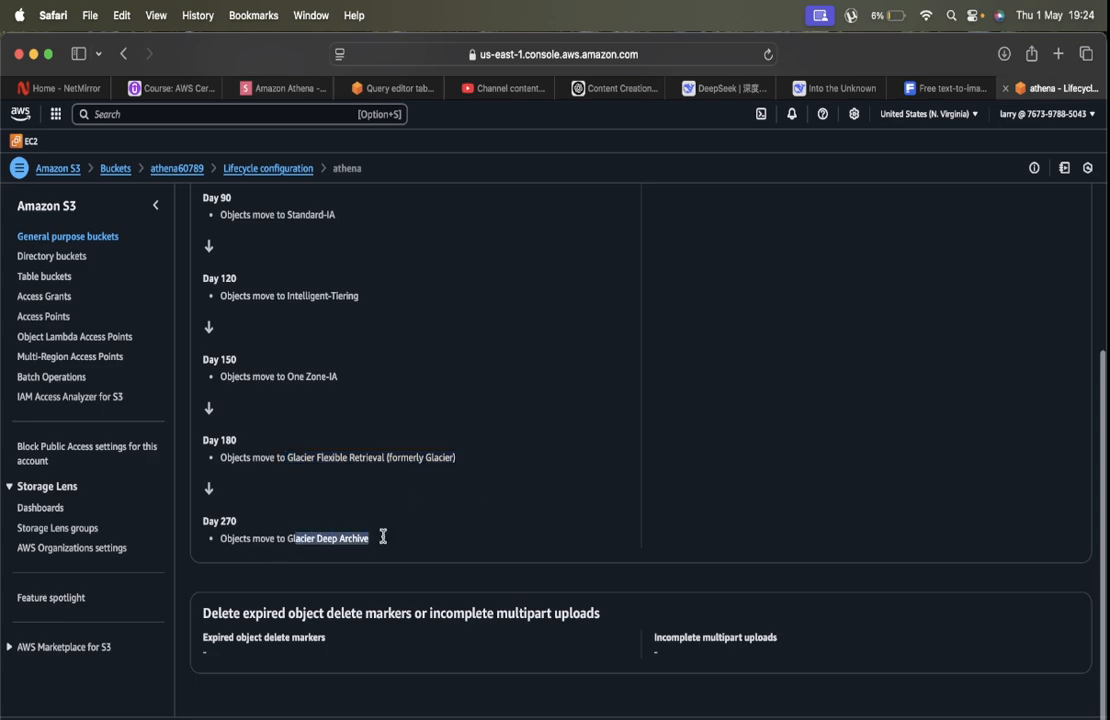
pyautogui.click(392, 510)
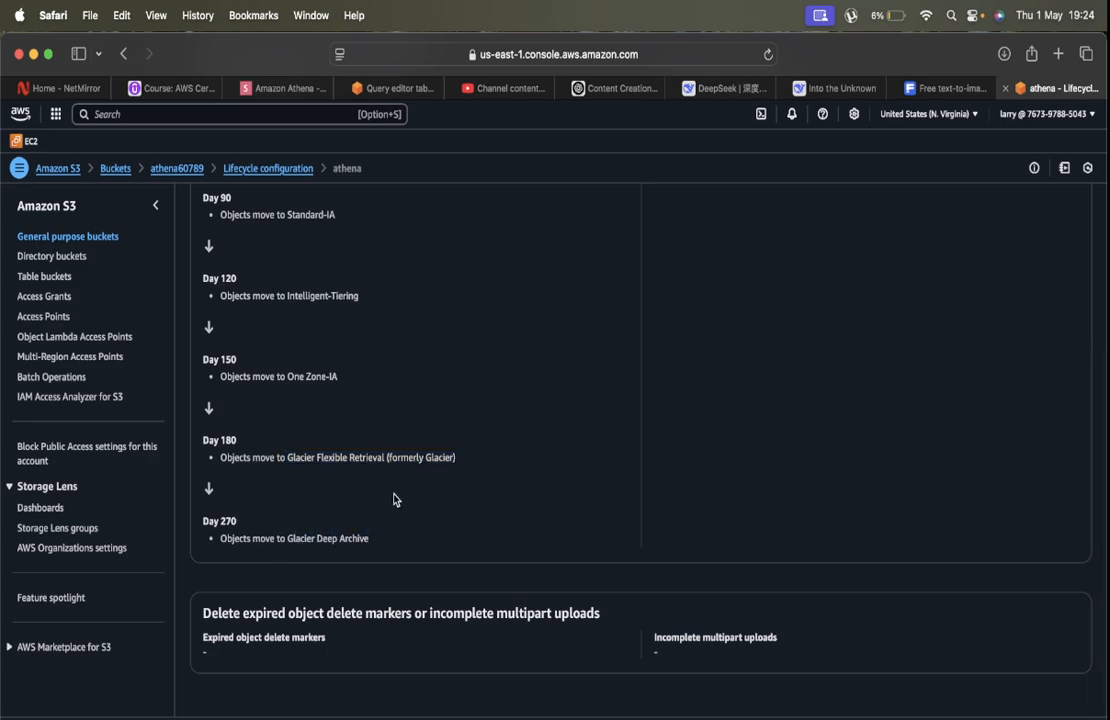
pyautogui.moveTo(288, 458); pyautogui.dragTo(459, 458)
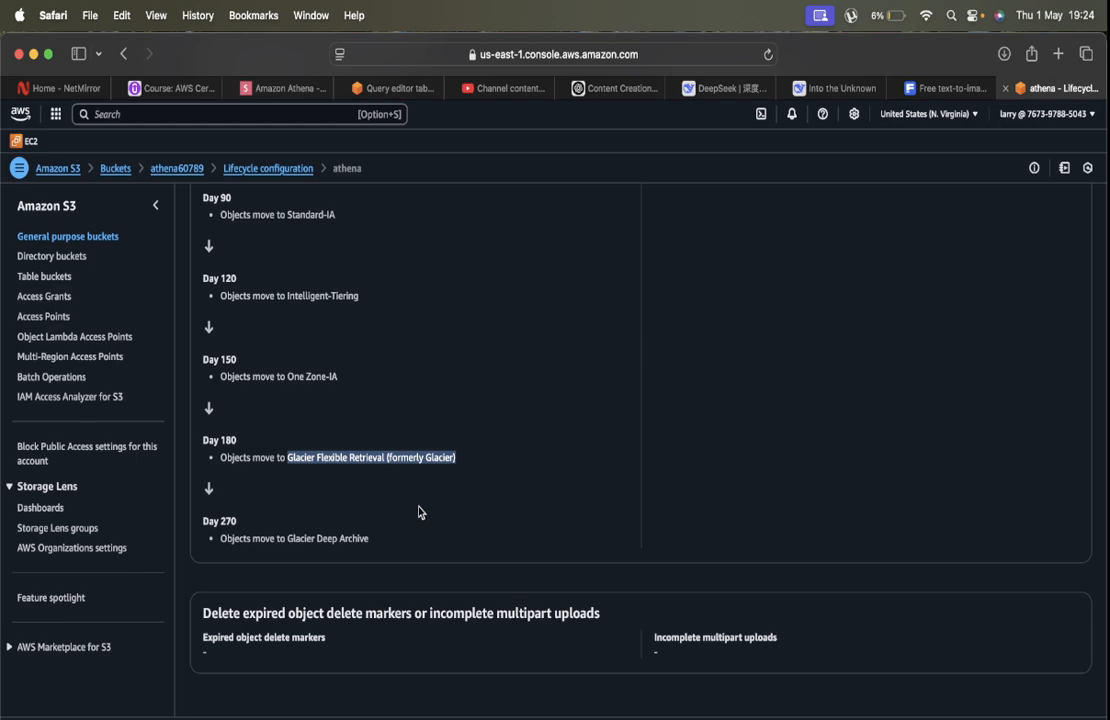
pyautogui.moveTo(287, 538); pyautogui.dragTo(371, 536)
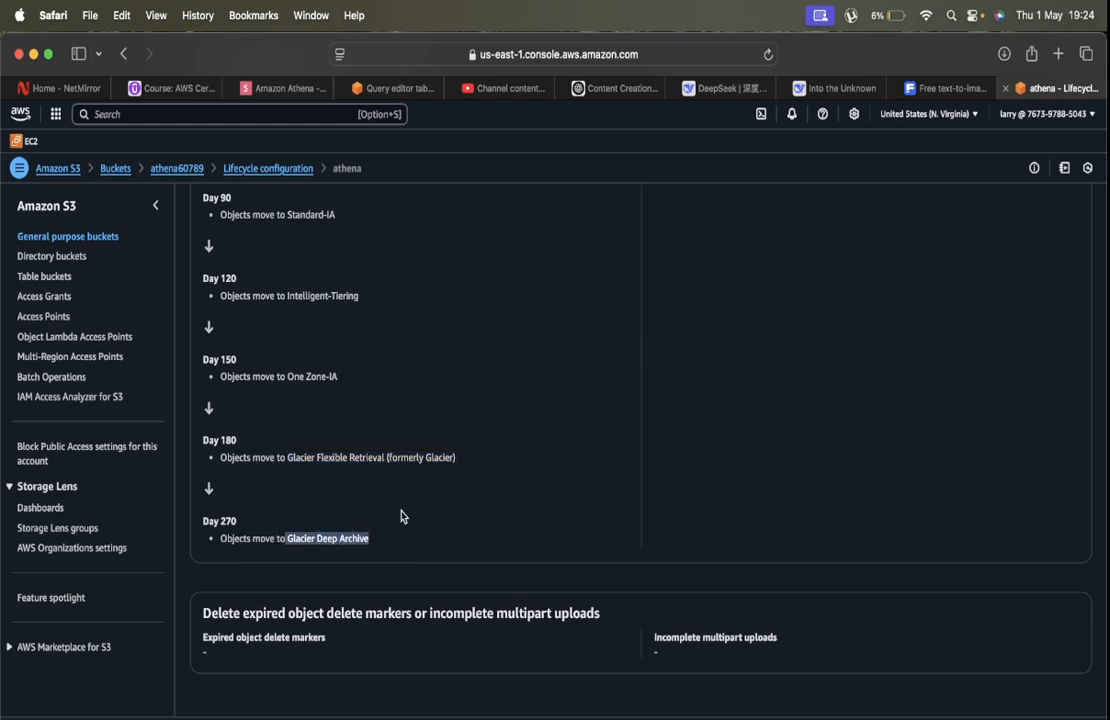
pyautogui.click(353, 526)
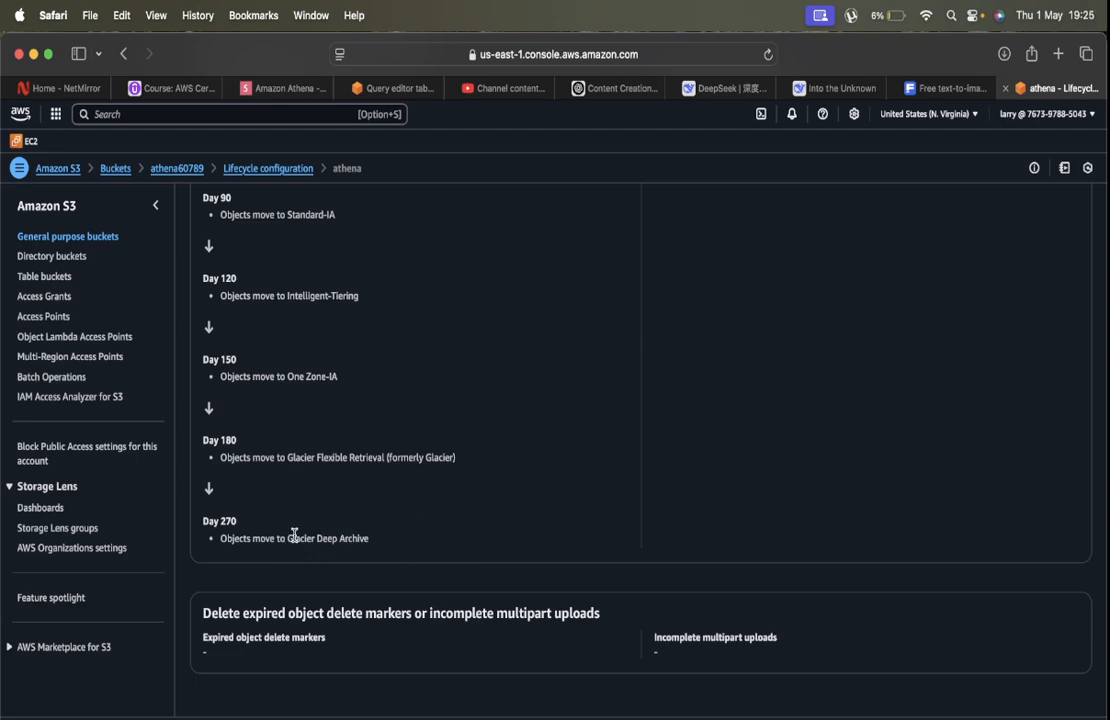
pyautogui.moveTo(290, 538); pyautogui.dragTo(379, 535)
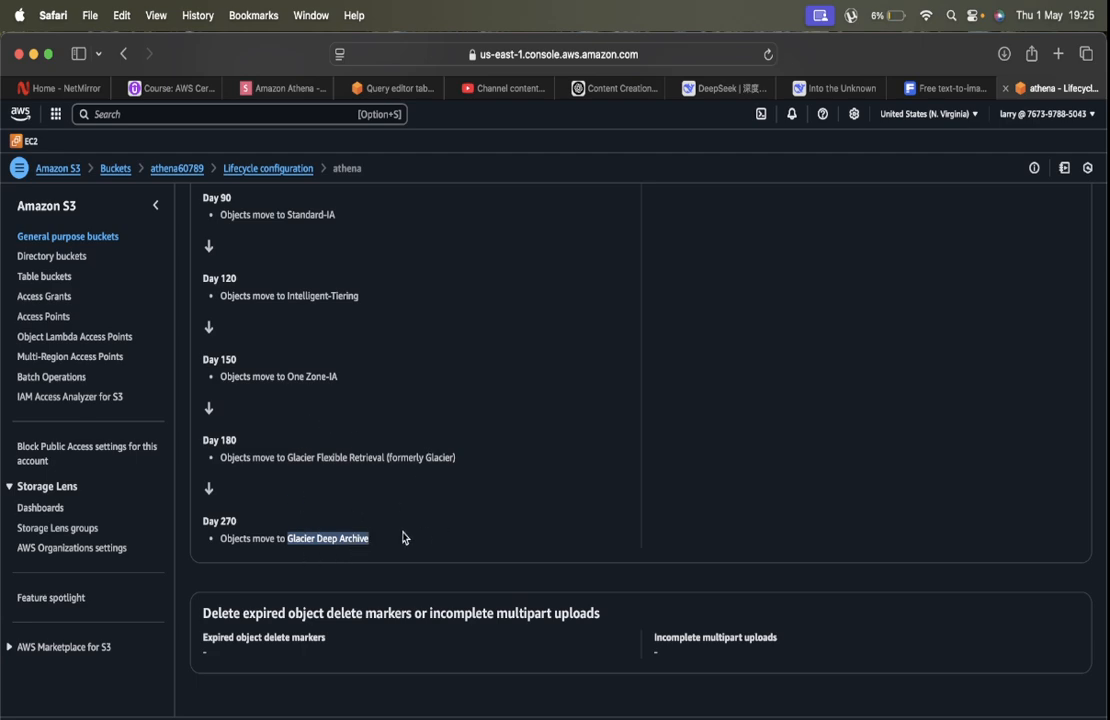
# Copy the Day 270 storage class name and search Google for "Glacier Deep Archive pricing" in a new browser tab.
pyautogui.moveTo(404, 535); pyautogui.dragTo(284, 537)
pyautogui.press('super+c')
pyautogui.press('super+t')
pyautogui.press('super+v')
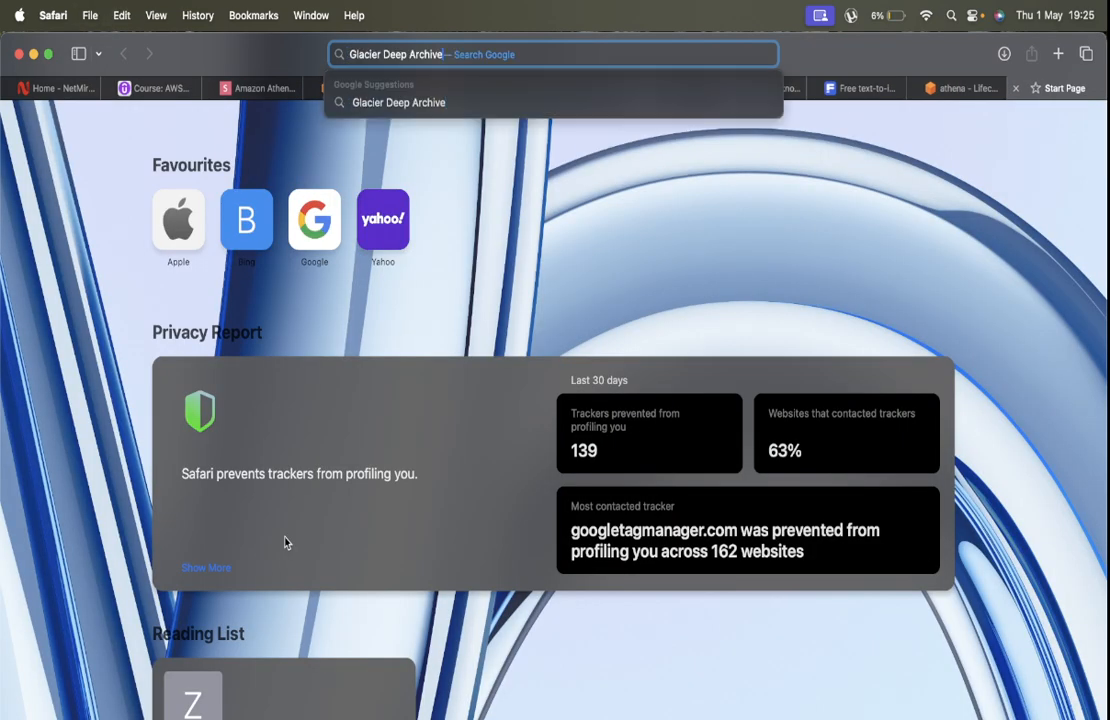
pyautogui.write('prici')
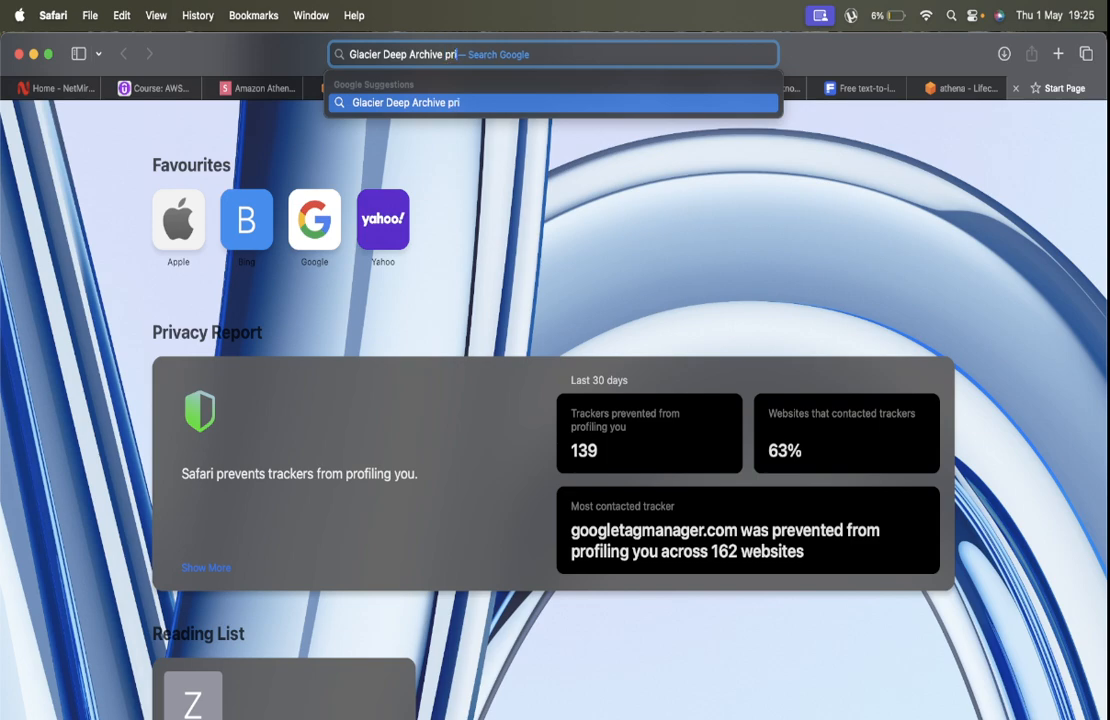
pyautogui.write('ng')
pyautogui.press('Return')
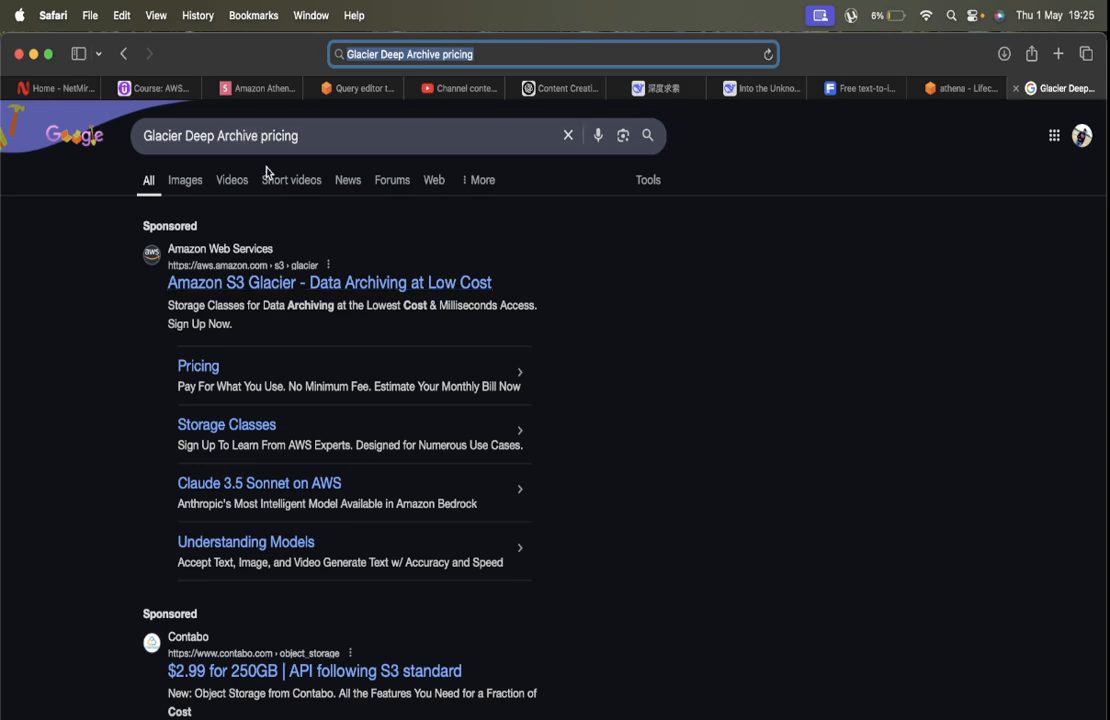
# Open the Amazon S3 Pricing result from Amazon Web Services in the Google search results.
pyautogui.scroll(-2, 624, 277)
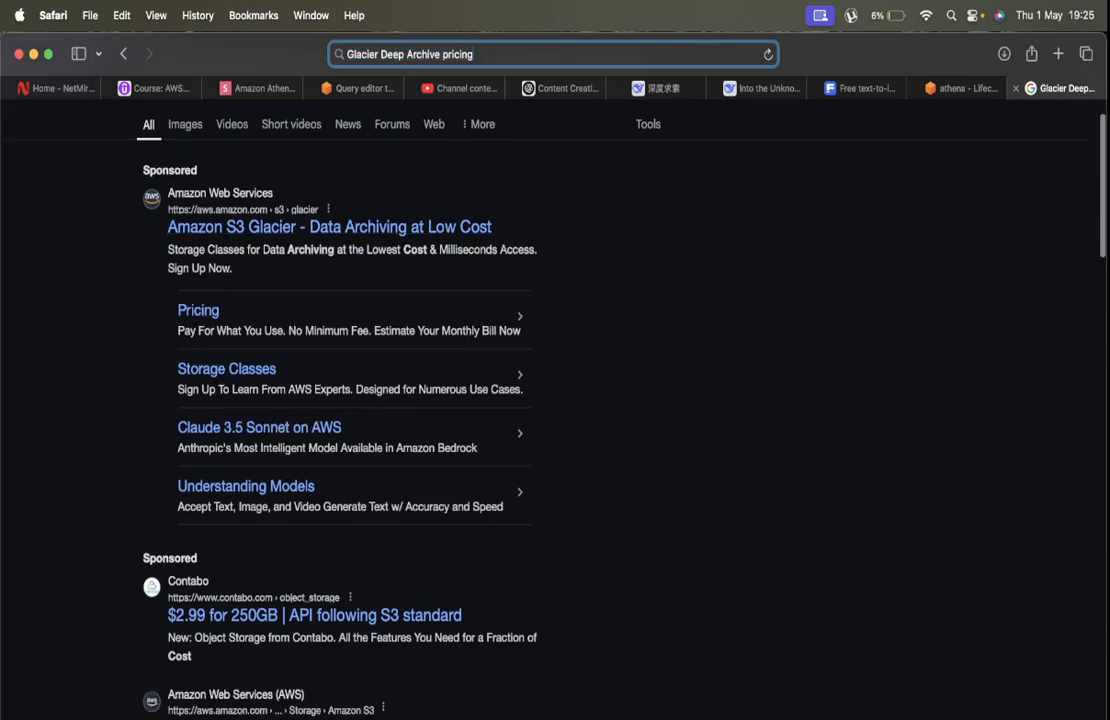
pyautogui.scroll(-3, 624, 277)
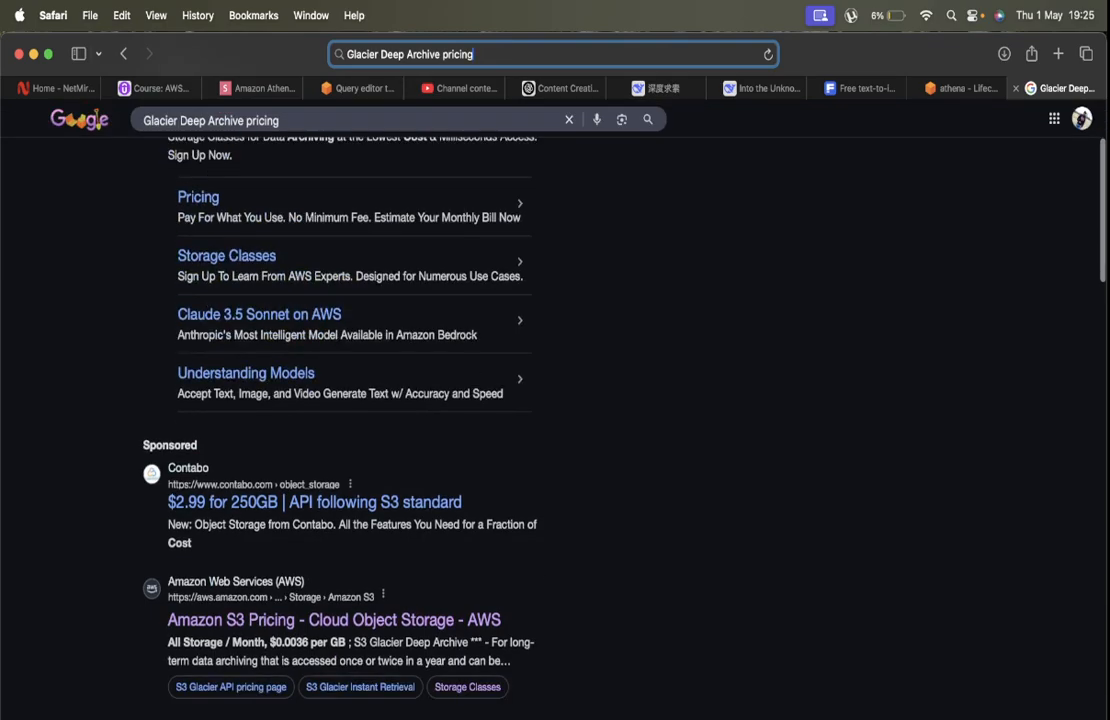
pyautogui.click(374, 620)
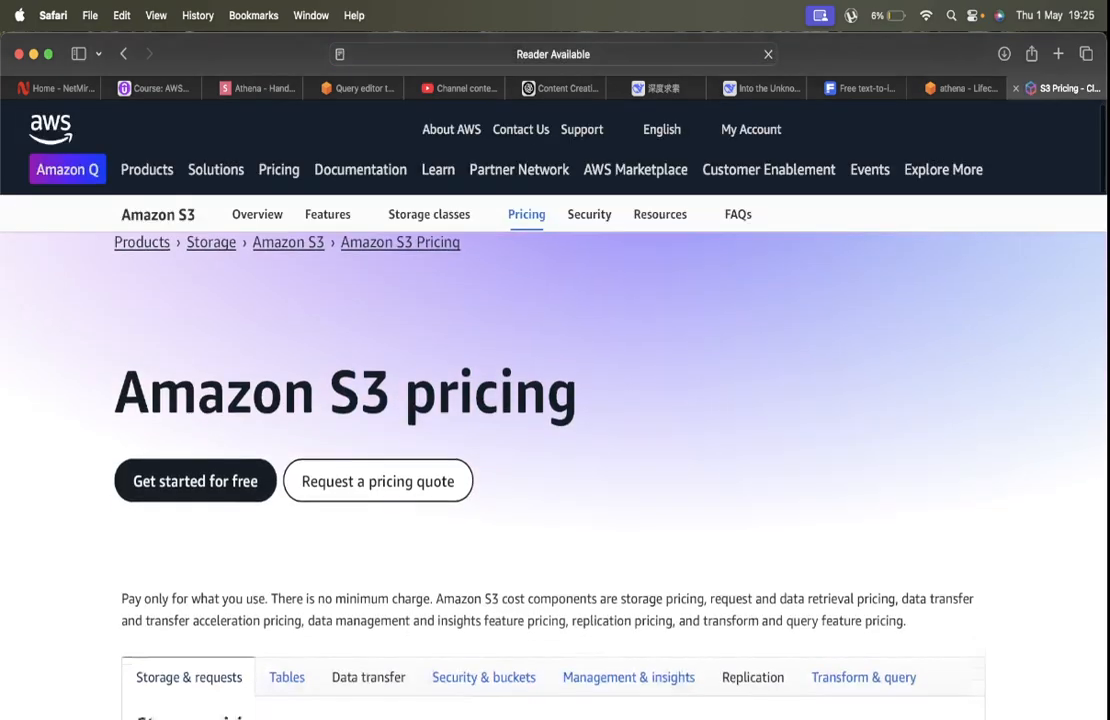
# Find S3 Glacier Deep Archive in the storage pricing table and highlight its monthly price per GB.
pyautogui.scroll(-15, 555, 450)
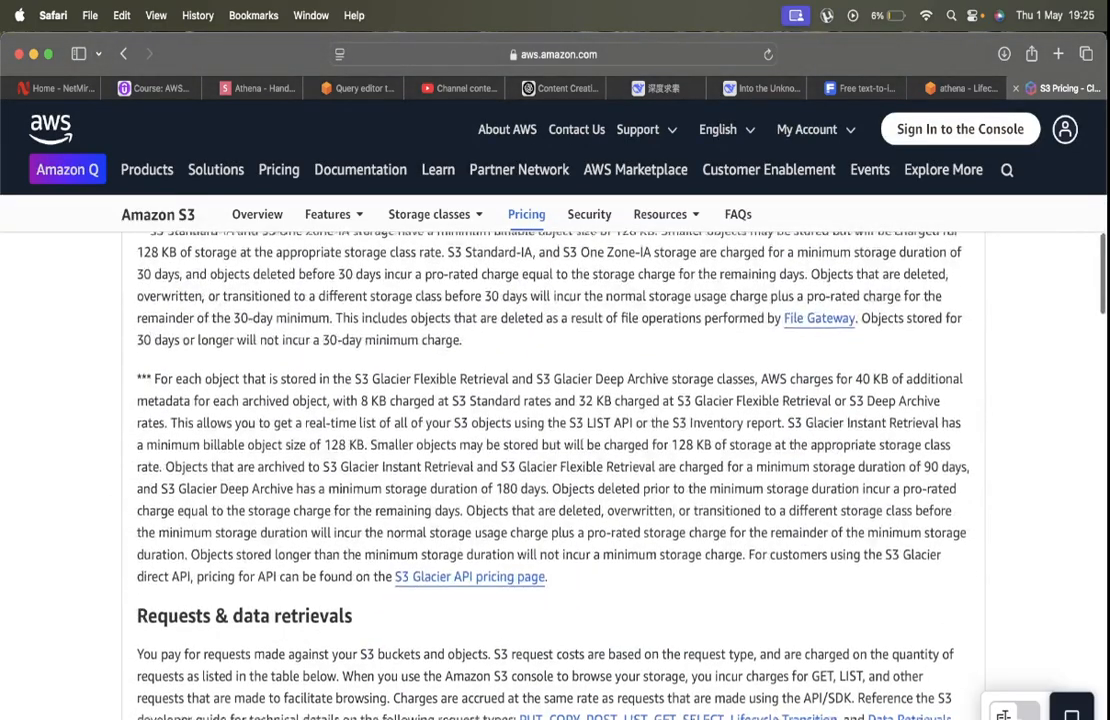
pyautogui.scroll(-7, 555, 450)
pyautogui.scroll(12, 555, 450)
pyautogui.scroll(-3, 555, 450)
pyautogui.scroll(7, 555, 450)
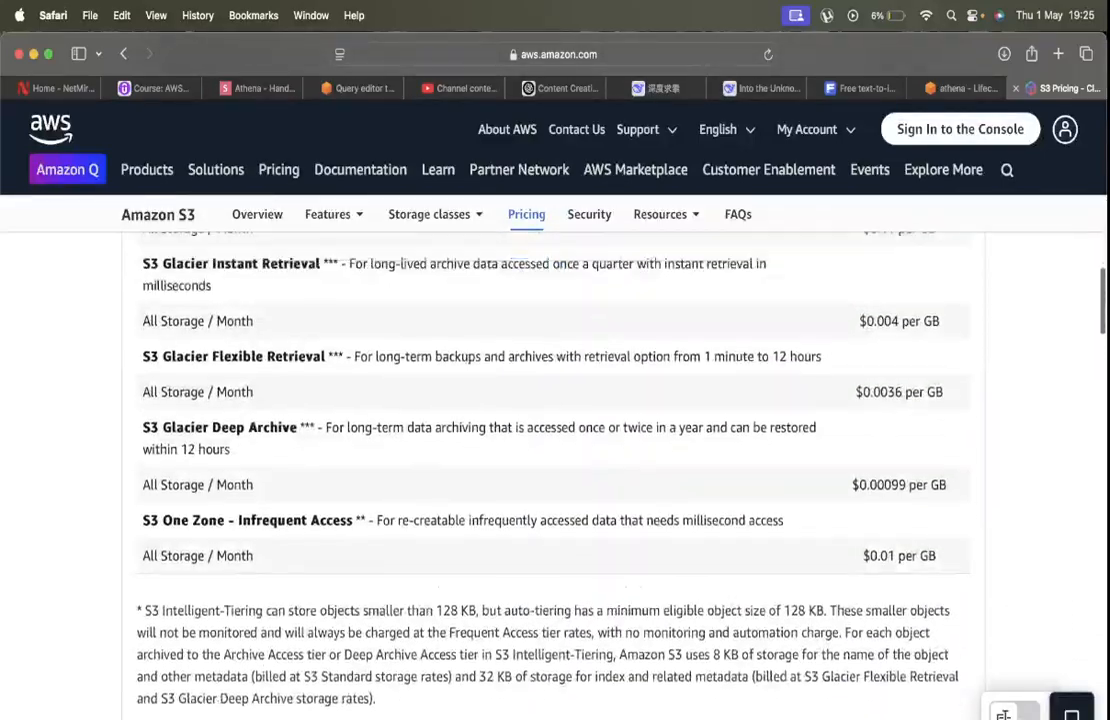
pyautogui.scroll(3, 555, 450)
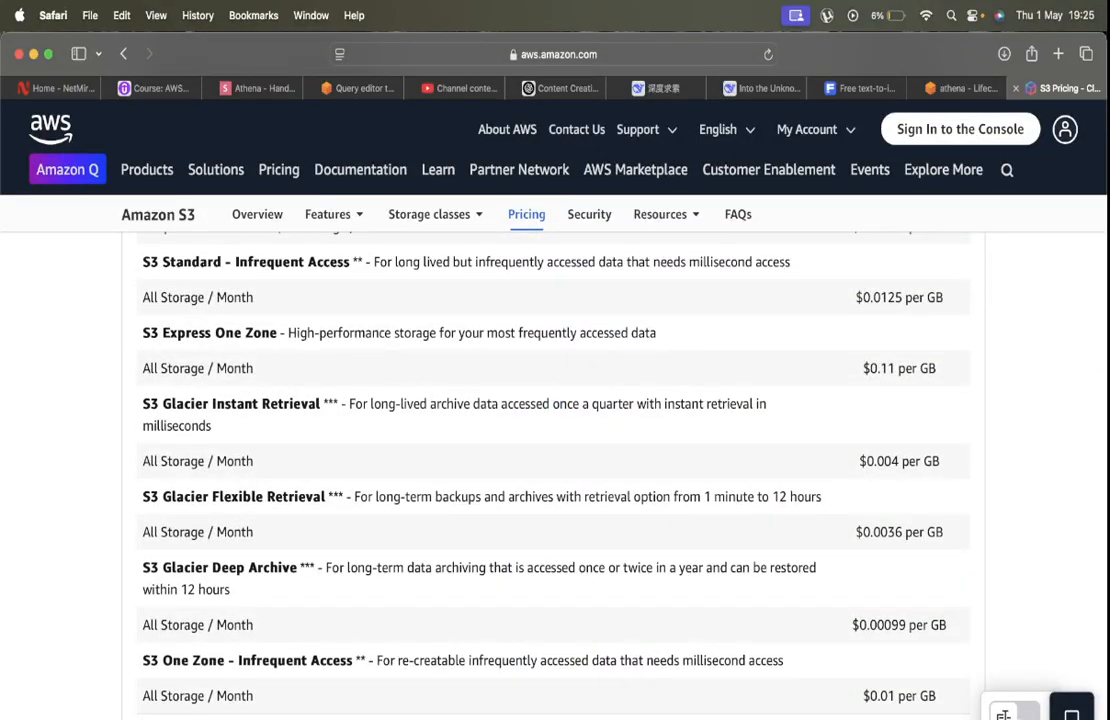
pyautogui.scroll(-7, 674, 532)
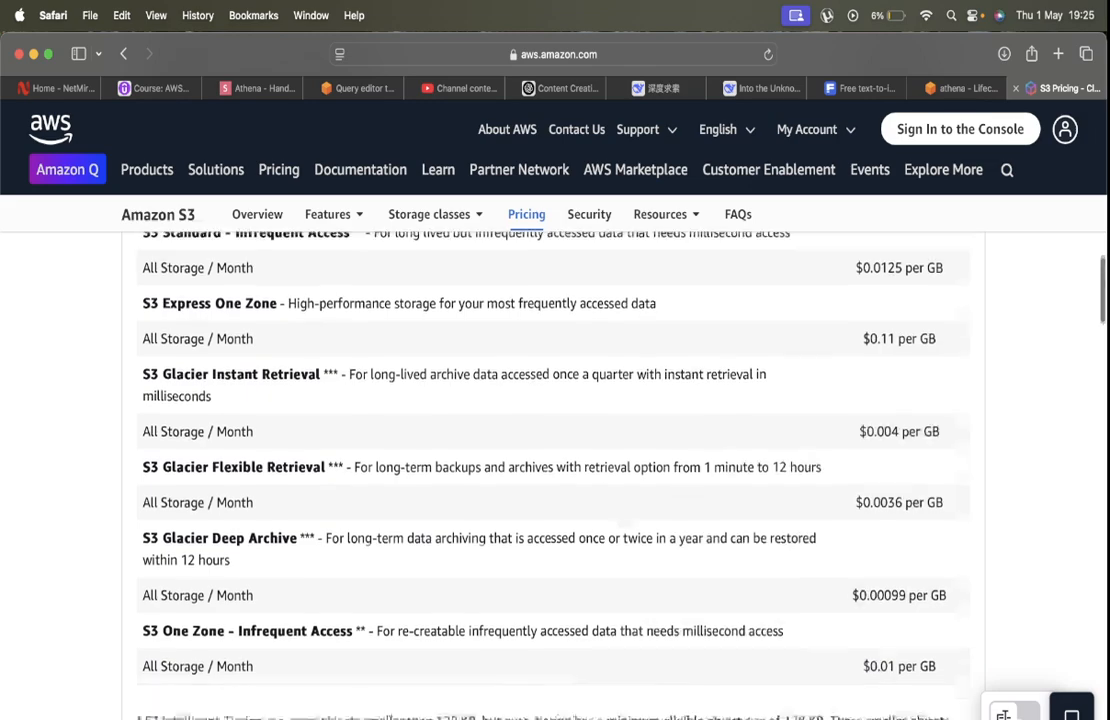
pyautogui.scroll(7, 555, 450)
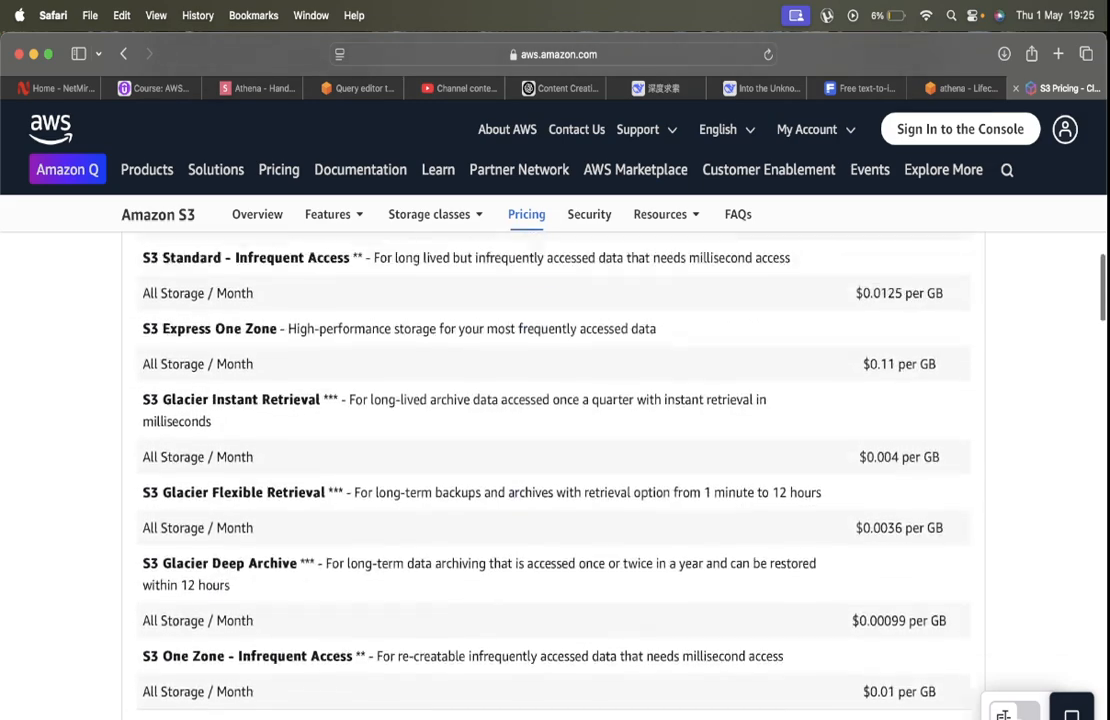
pyautogui.click(240, 601)
pyautogui.keyDown('shift'); pyautogui.click(141, 594); pyautogui.keyUp('shift')
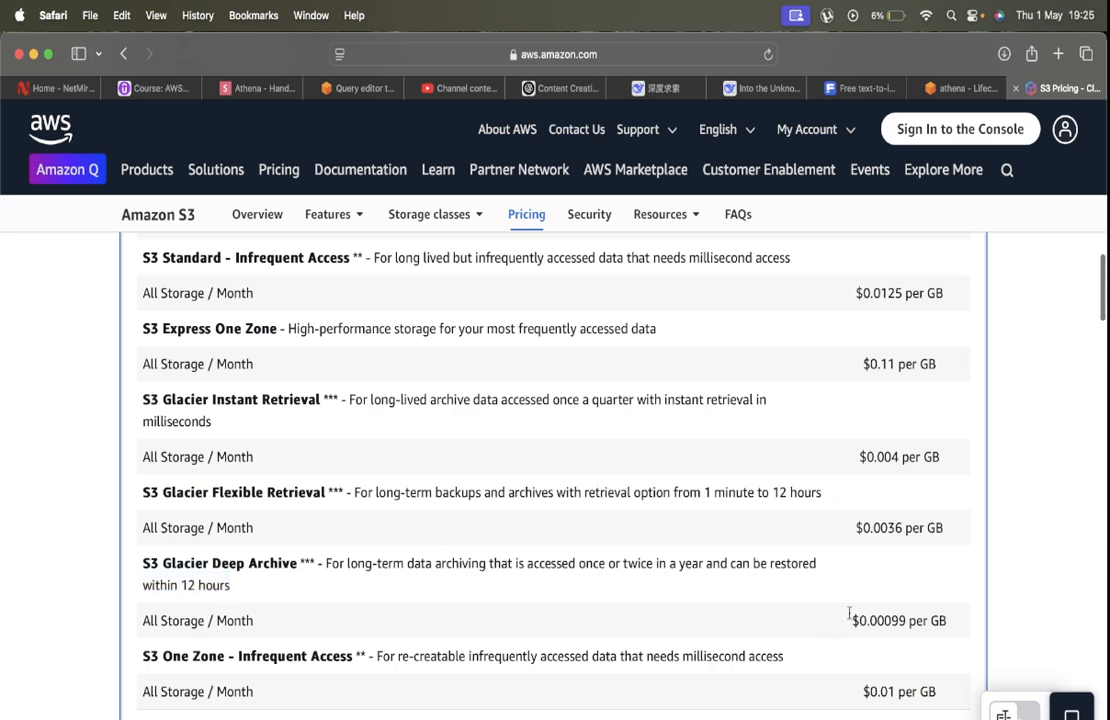
pyautogui.moveTo(852, 620); pyautogui.dragTo(907, 617)
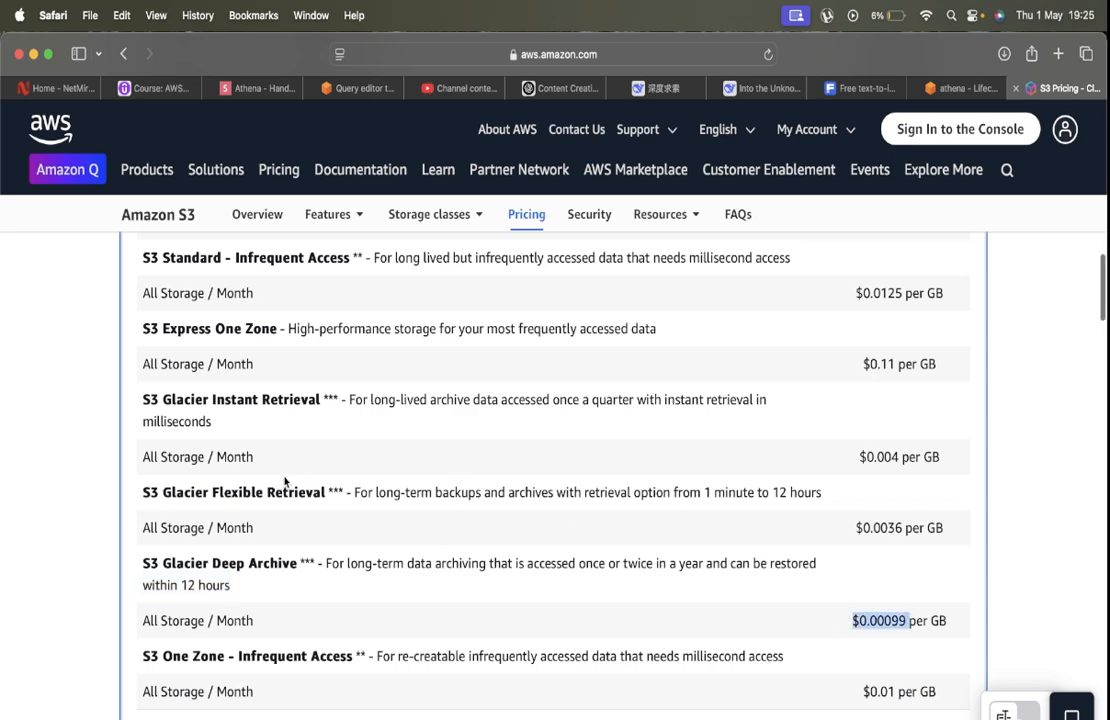
# Examine the request and data retrieval prices of the S3 storage classes, including lifecycle transition requests, for US East (N. Virginia).
pyautogui.scroll(-5, 414, 431)
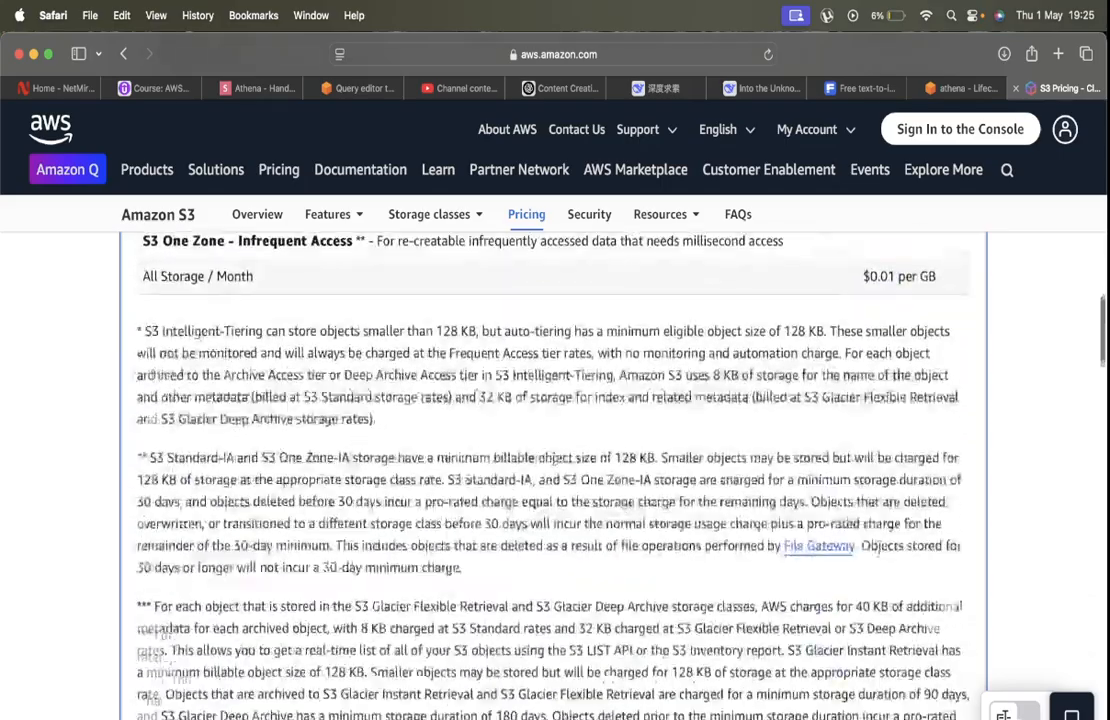
pyautogui.scroll(-10, 414, 431)
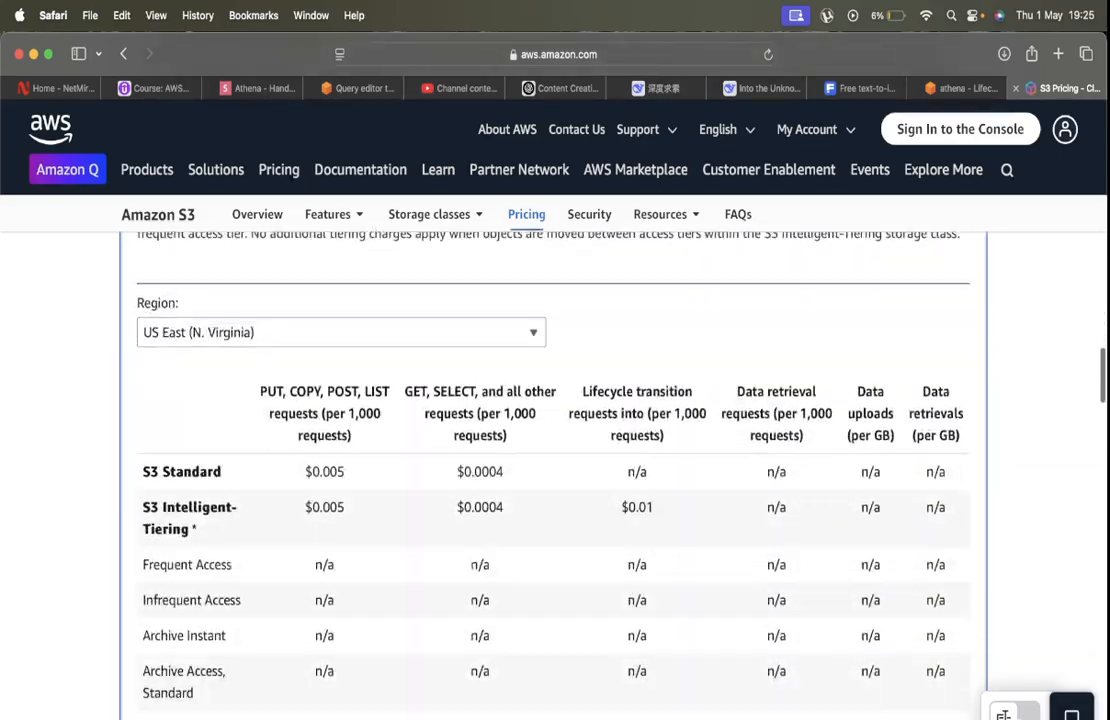
pyautogui.scroll(-4, 414, 431)
pyautogui.scroll(2, 414, 431)
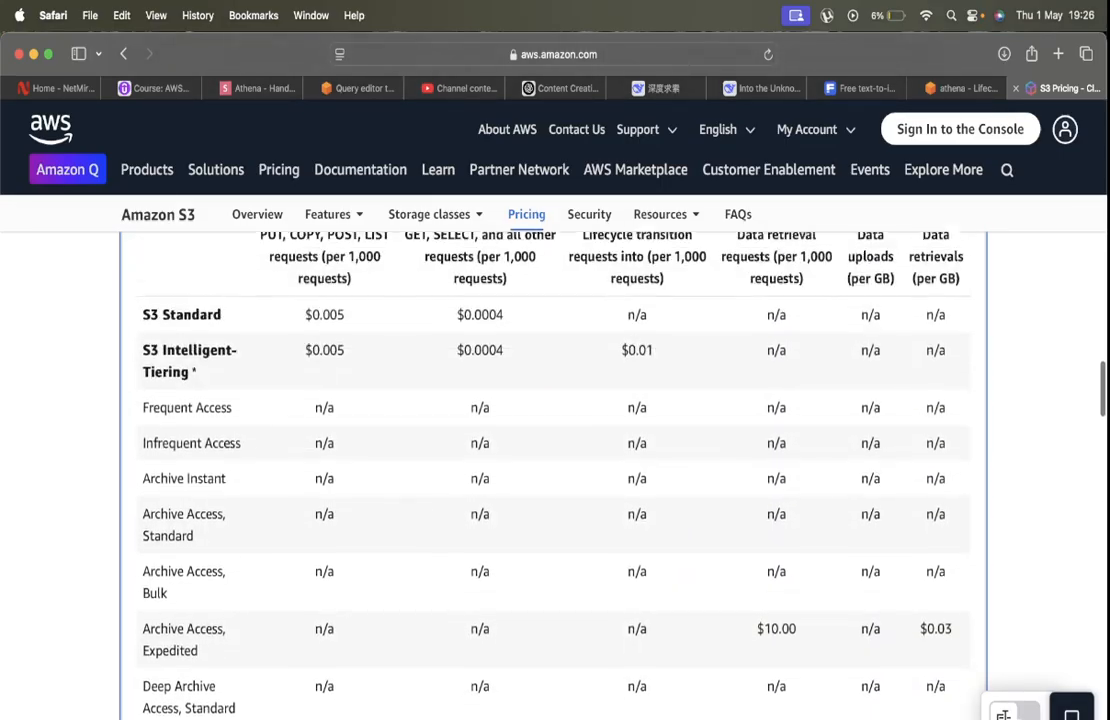
pyautogui.scroll(1, 481, 420)
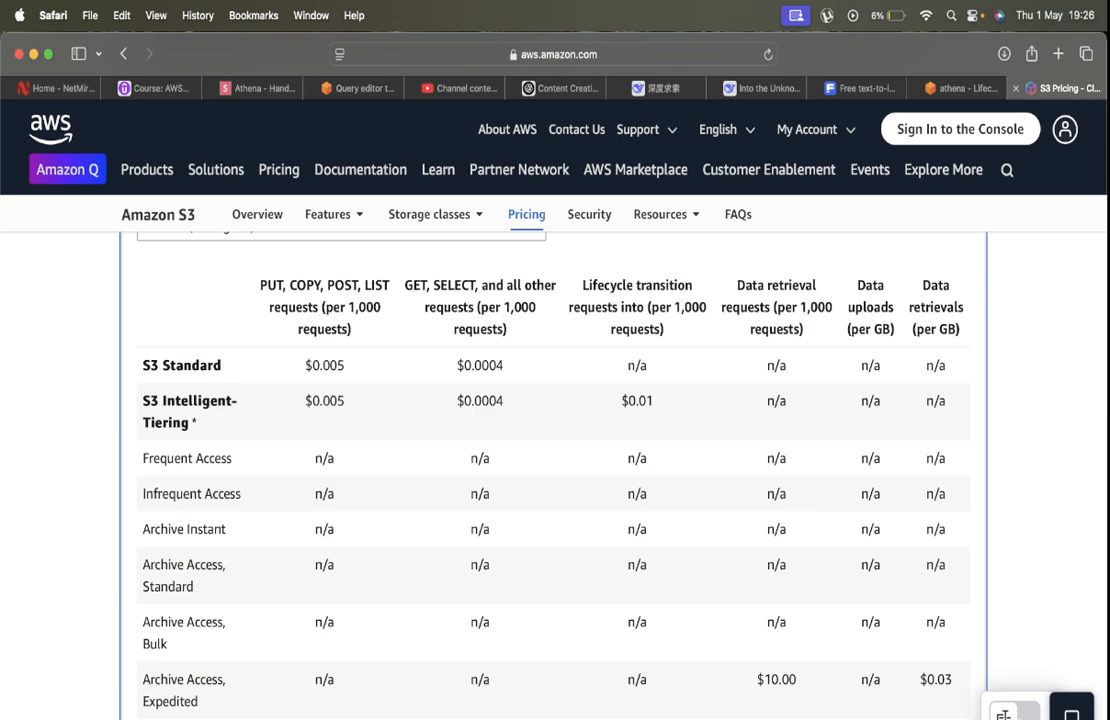
pyautogui.scroll(-5, 555, 470)
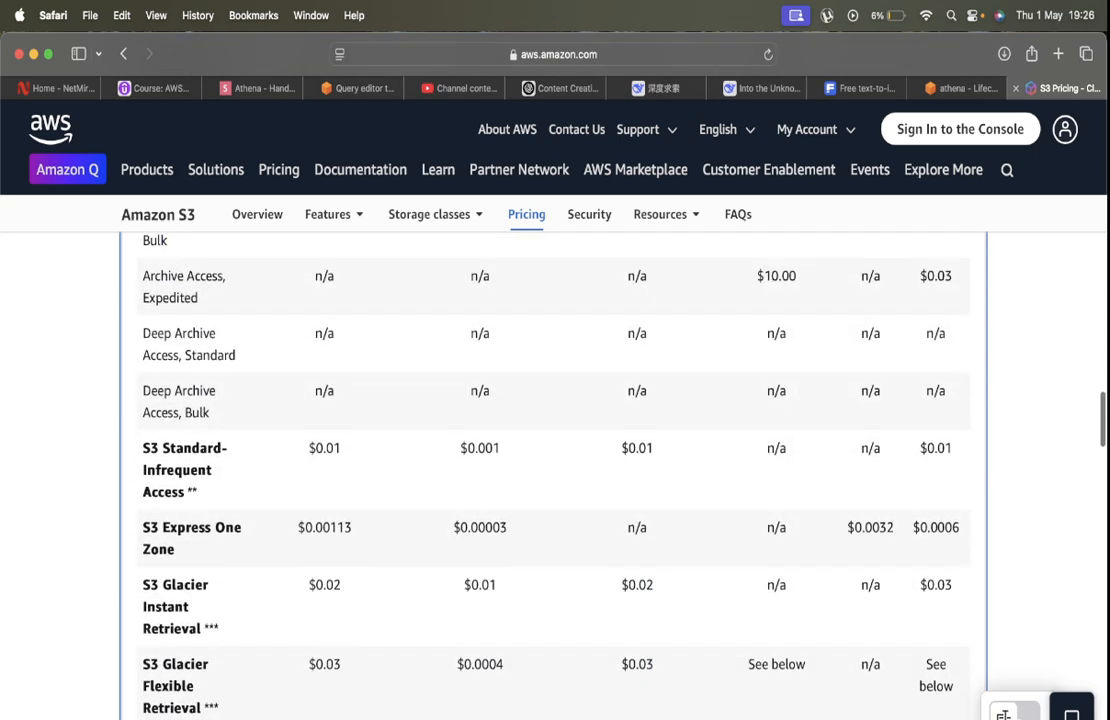
pyautogui.scroll(-3, 555, 470)
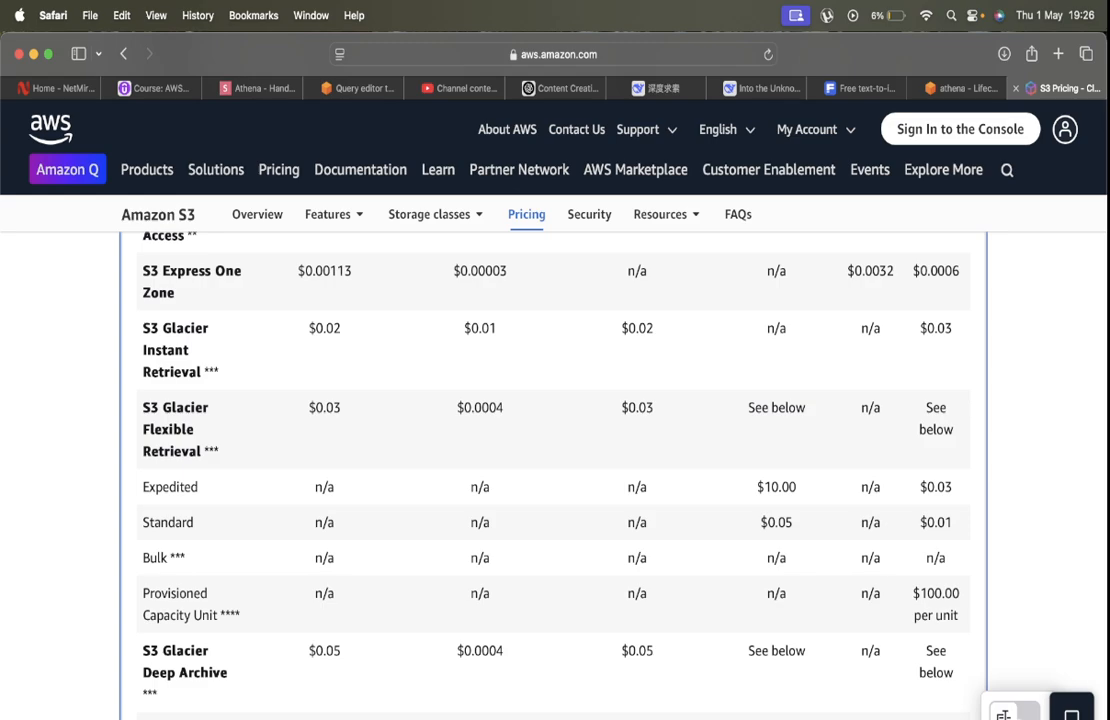
pyautogui.scroll(-4, 555, 470)
pyautogui.scroll(8, 555, 470)
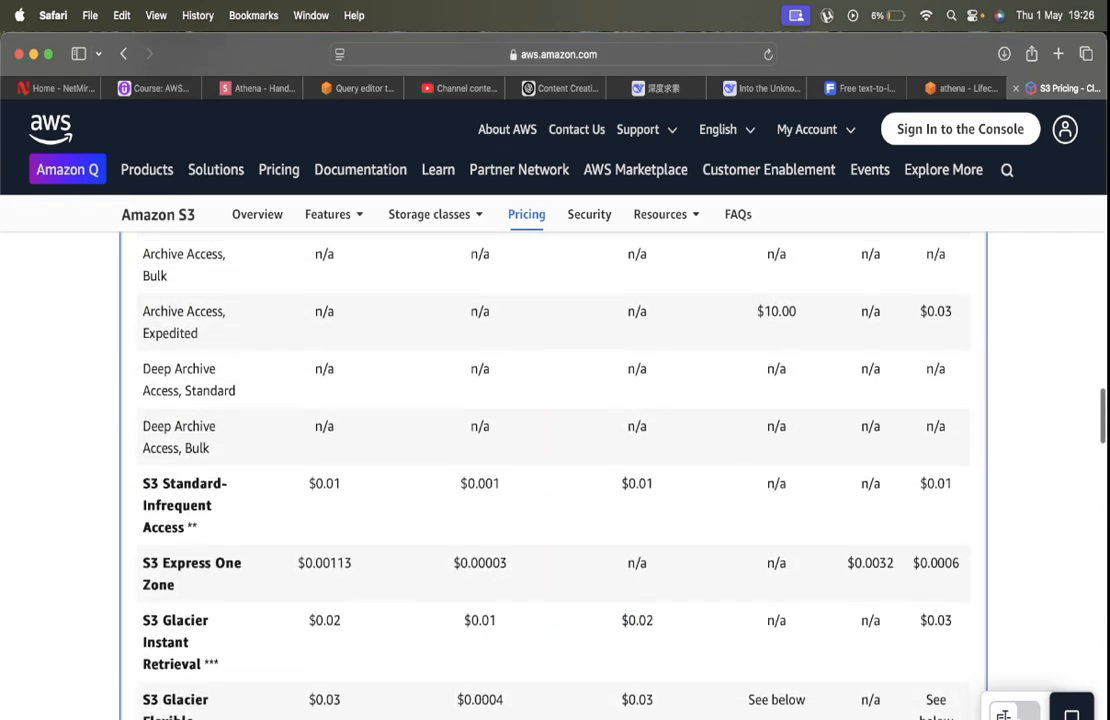
pyautogui.scroll(3, 555, 470)
# Review the footnotes on minimum storage durations and the S3 Pricing Details and AWS Free Tier sections.
pyautogui.scroll(-15, 555, 470)
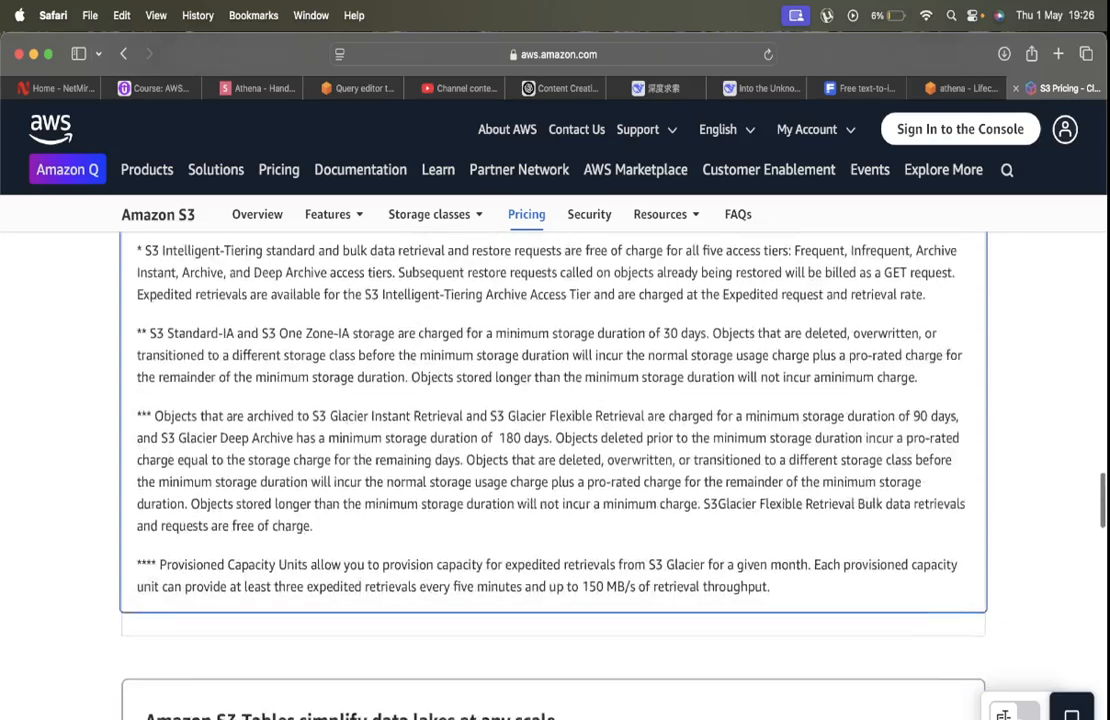
pyautogui.scroll(-3, 555, 470)
pyautogui.scroll(-8, 555, 470)
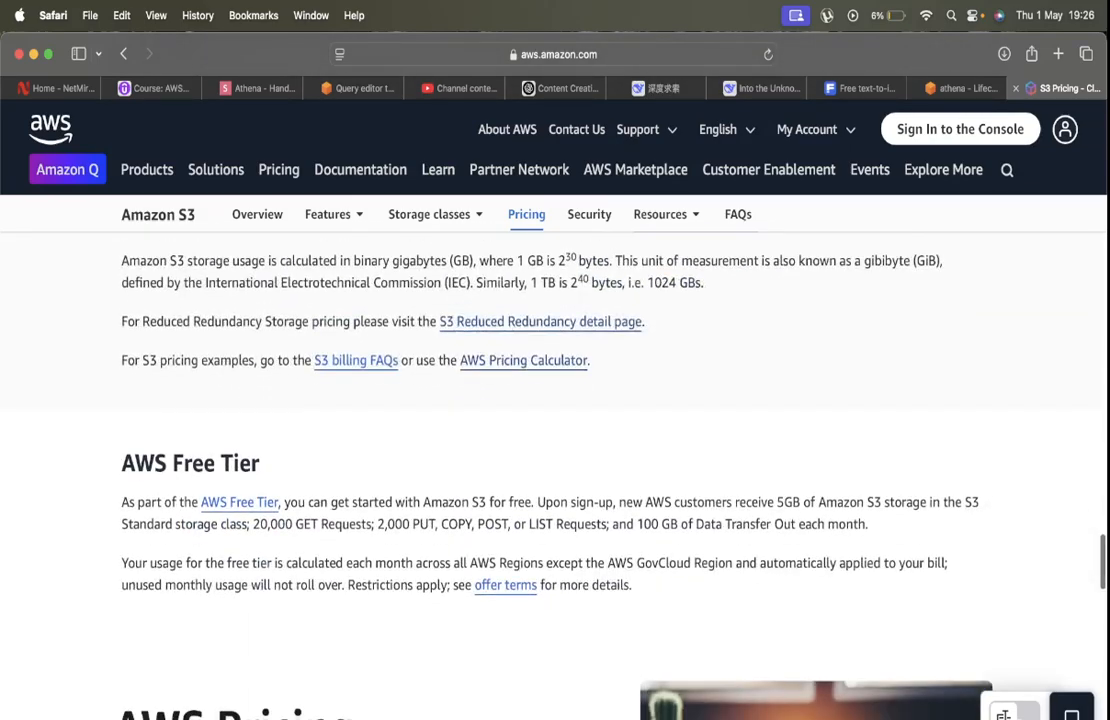
# Return to the storage pricing table and compare the monthly rates from S3 Standard through the Glacier classes.
pyautogui.scroll(20, 555, 460)
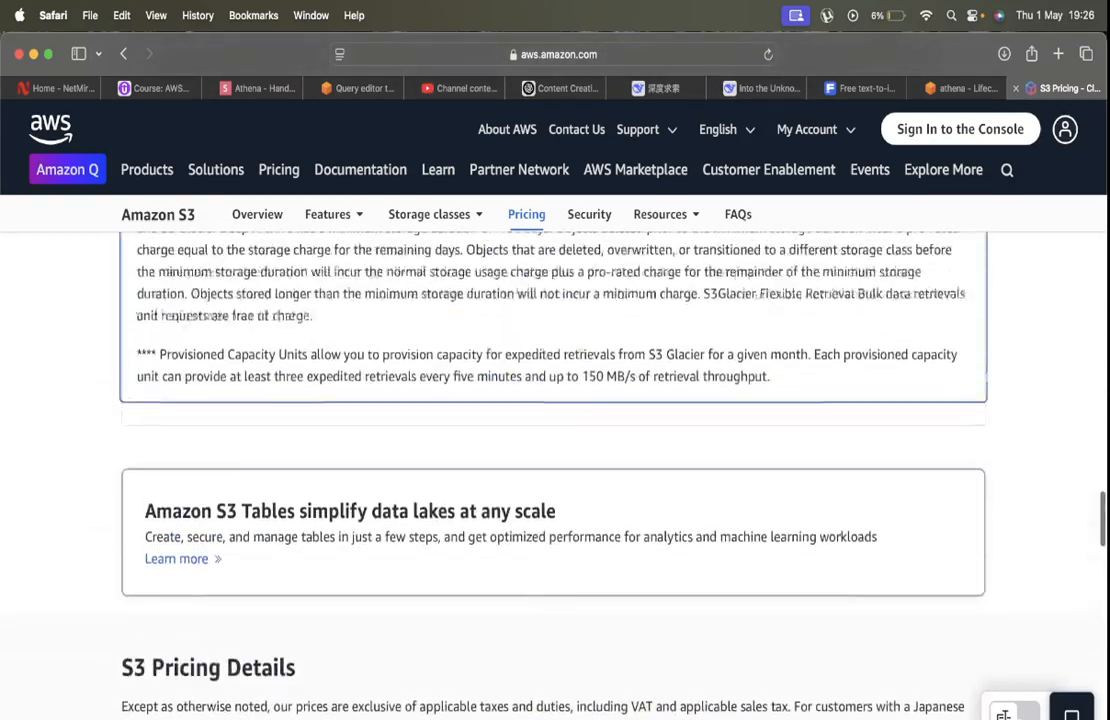
pyautogui.scroll(20, 555, 460)
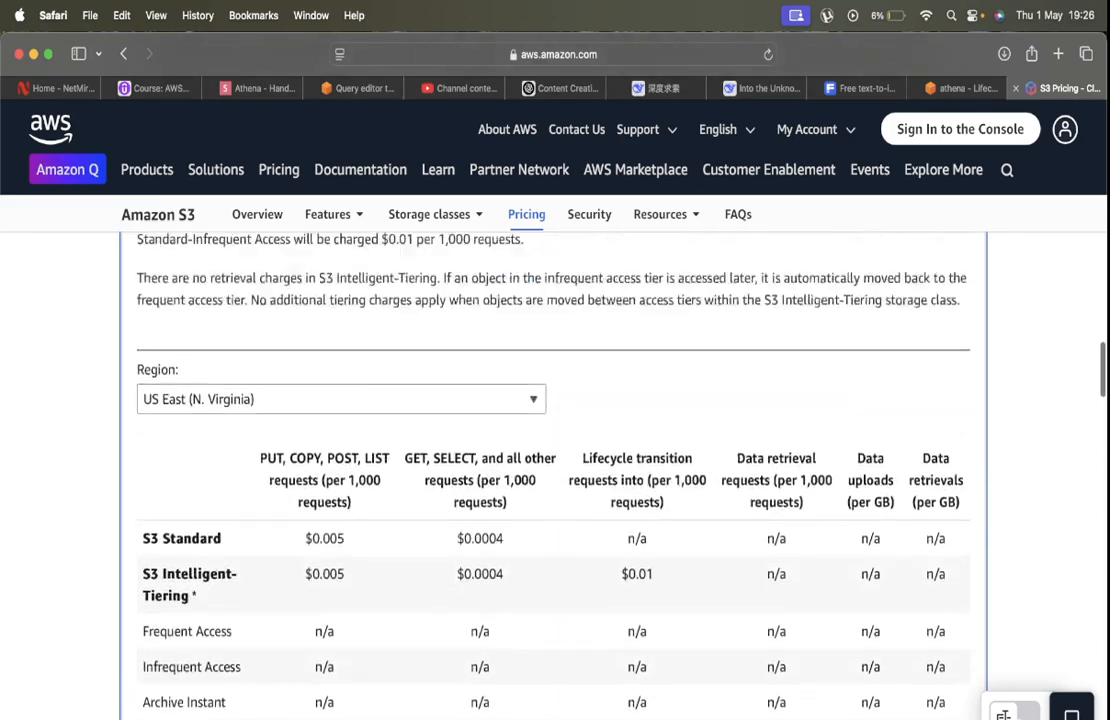
pyautogui.scroll(5, 555, 460)
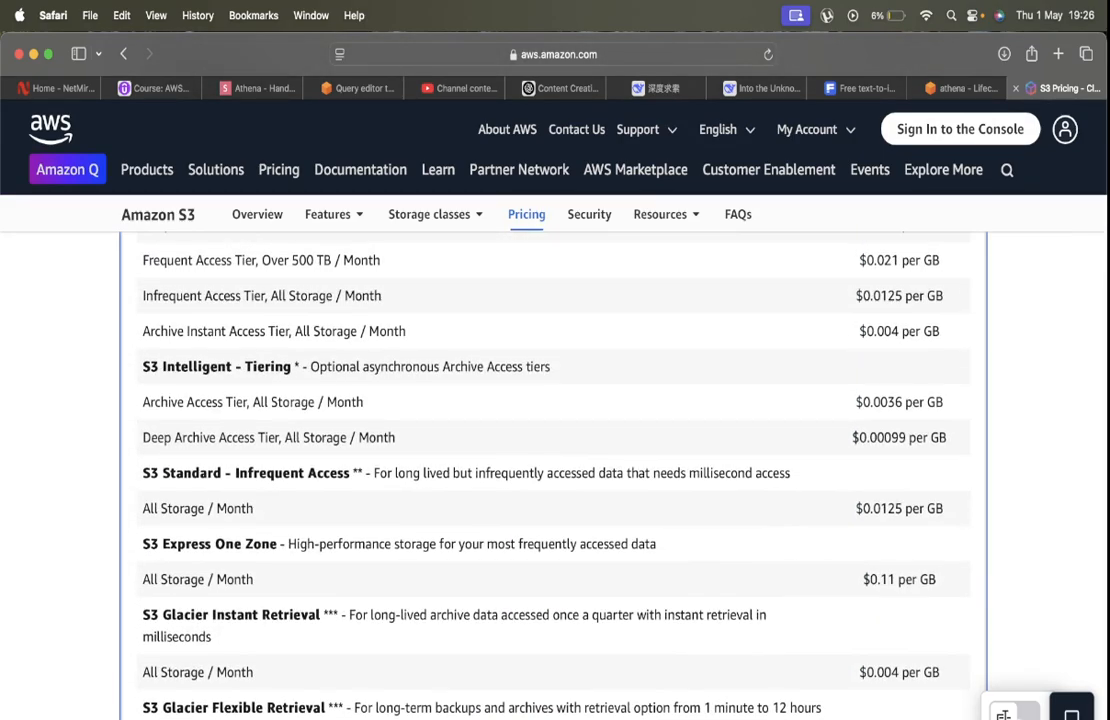
pyautogui.scroll(9, 555, 460)
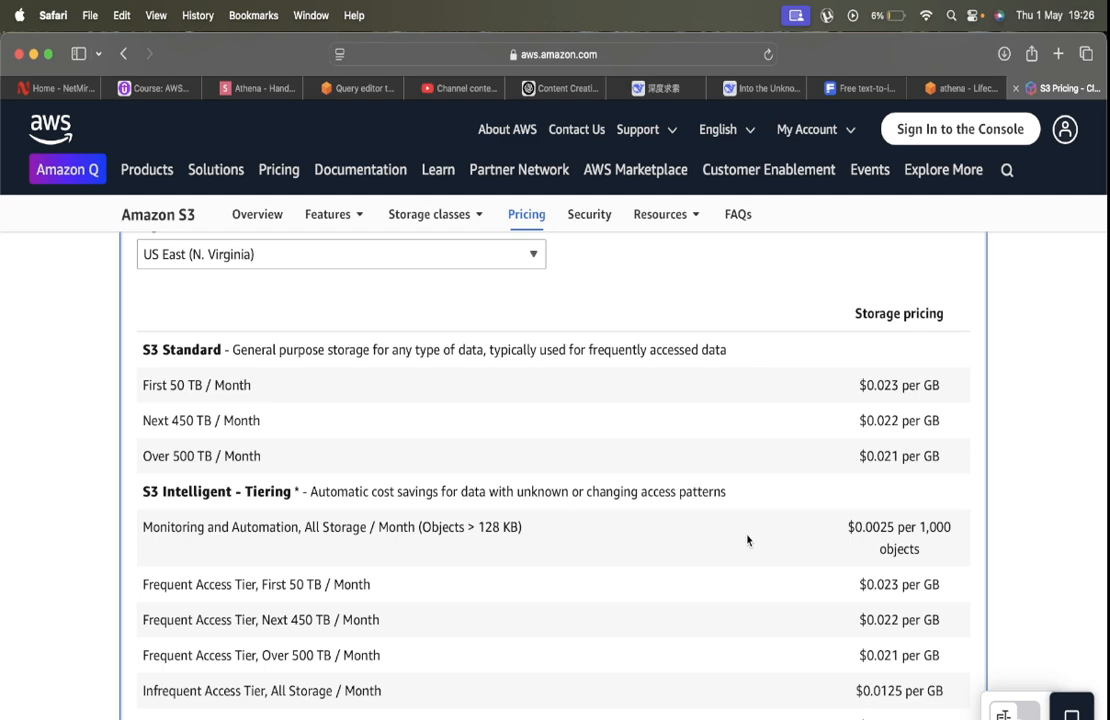
pyautogui.scroll(-8, 747, 540)
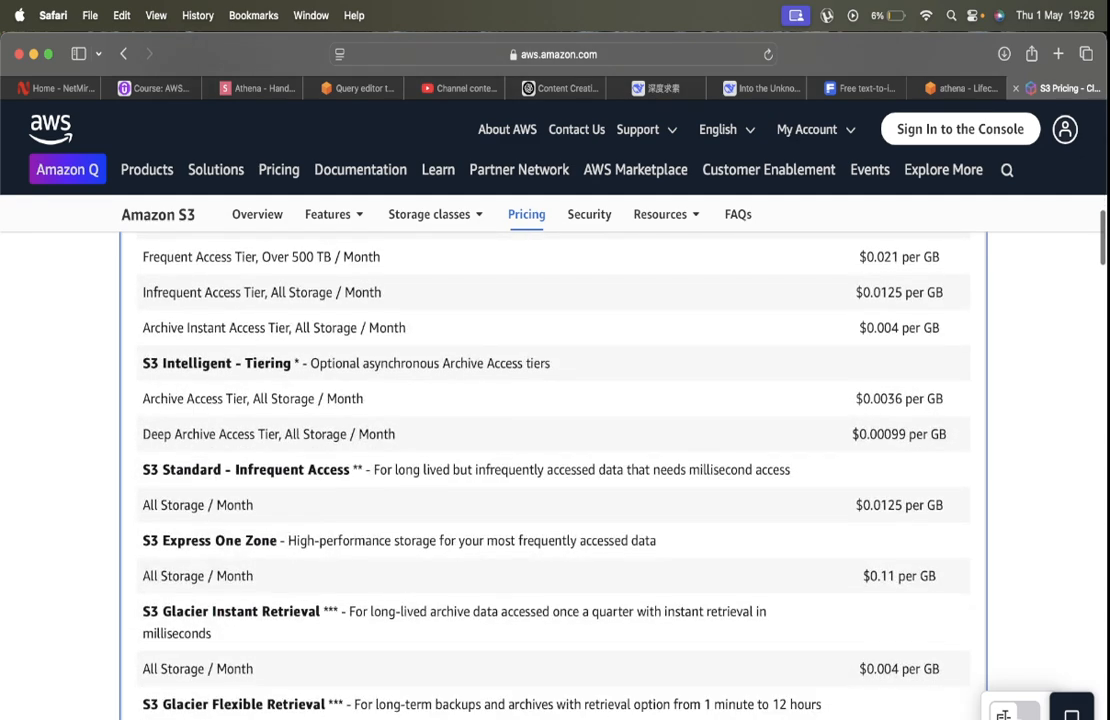
pyautogui.scroll(-4, 555, 470)
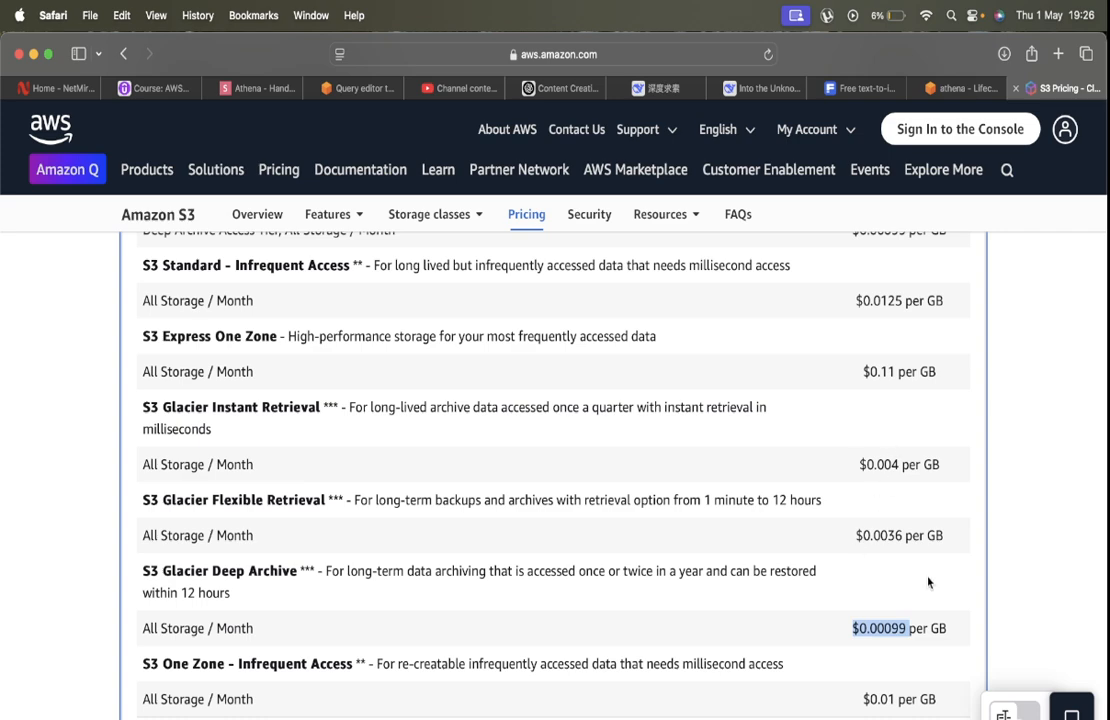
# Highlight the monthly prices of S3 Glacier Deep Archive and S3 Glacier Flexible Retrieval to compare them.
pyautogui.click(934, 605)
pyautogui.moveTo(954, 628); pyautogui.dragTo(850, 628)
pyautogui.moveTo(946, 536); pyautogui.dragTo(848, 537)
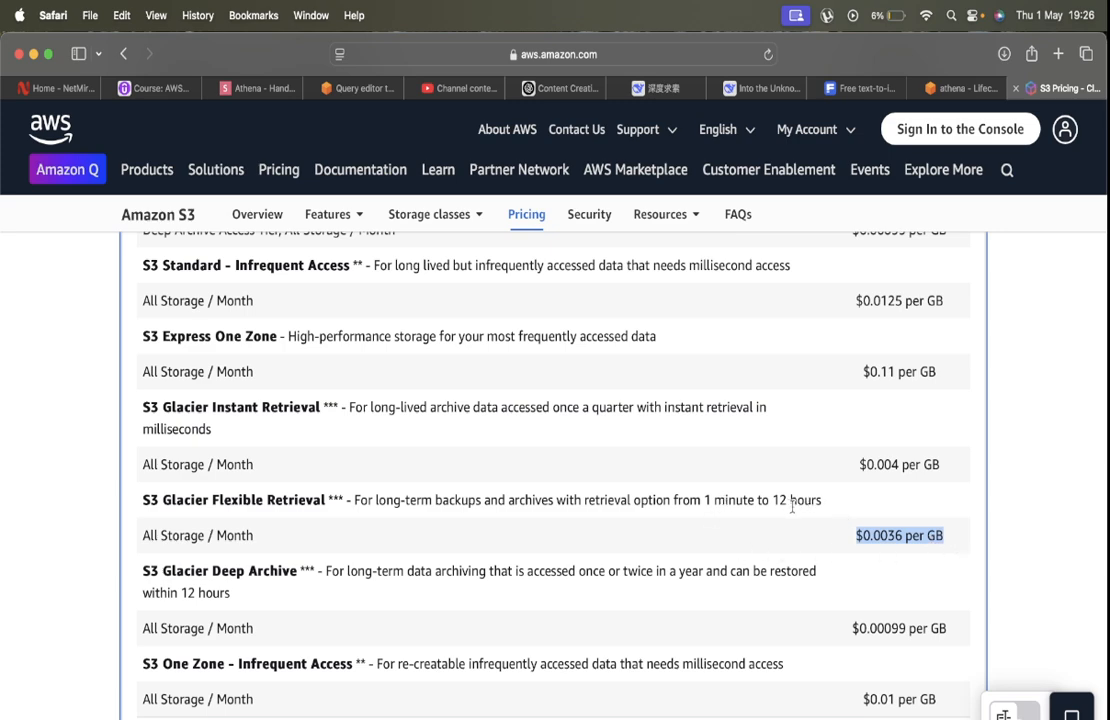
pyautogui.click(891, 590)
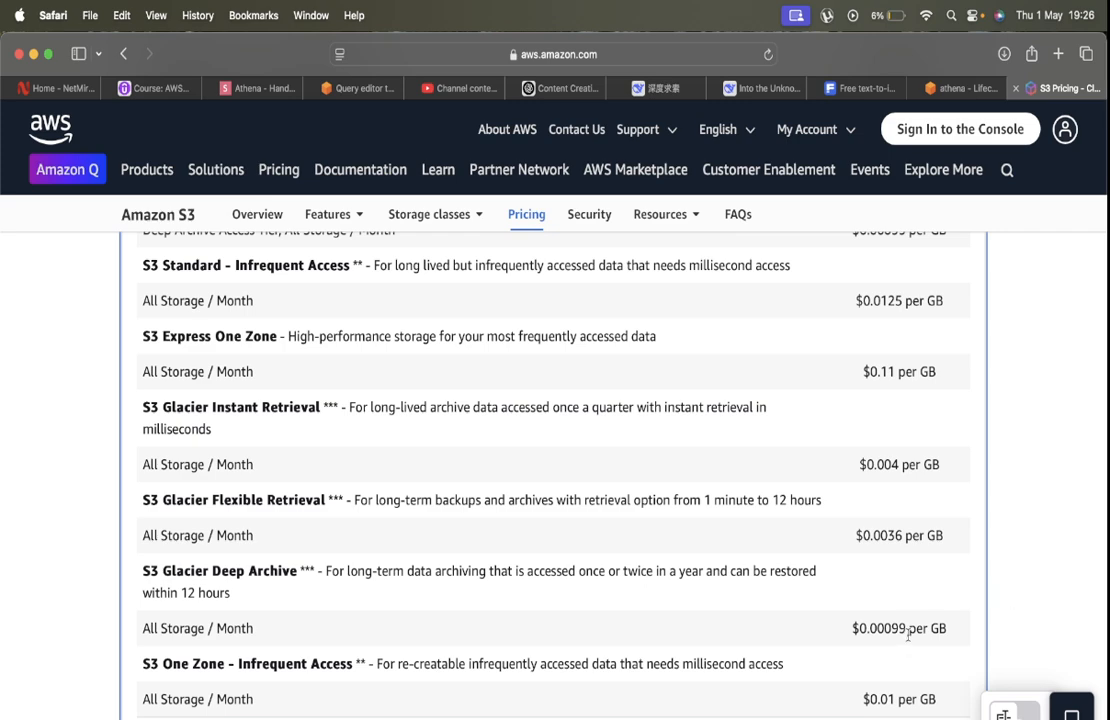
# Copy the Glacier Deep Archive price, search Google for "$0.00099" in a new browser tab, and close that tab after viewing the conversion.
pyautogui.moveTo(905, 630); pyautogui.dragTo(840, 629)
pyautogui.press('super+c')
pyautogui.press('super+t')
pyautogui.press('super+v')
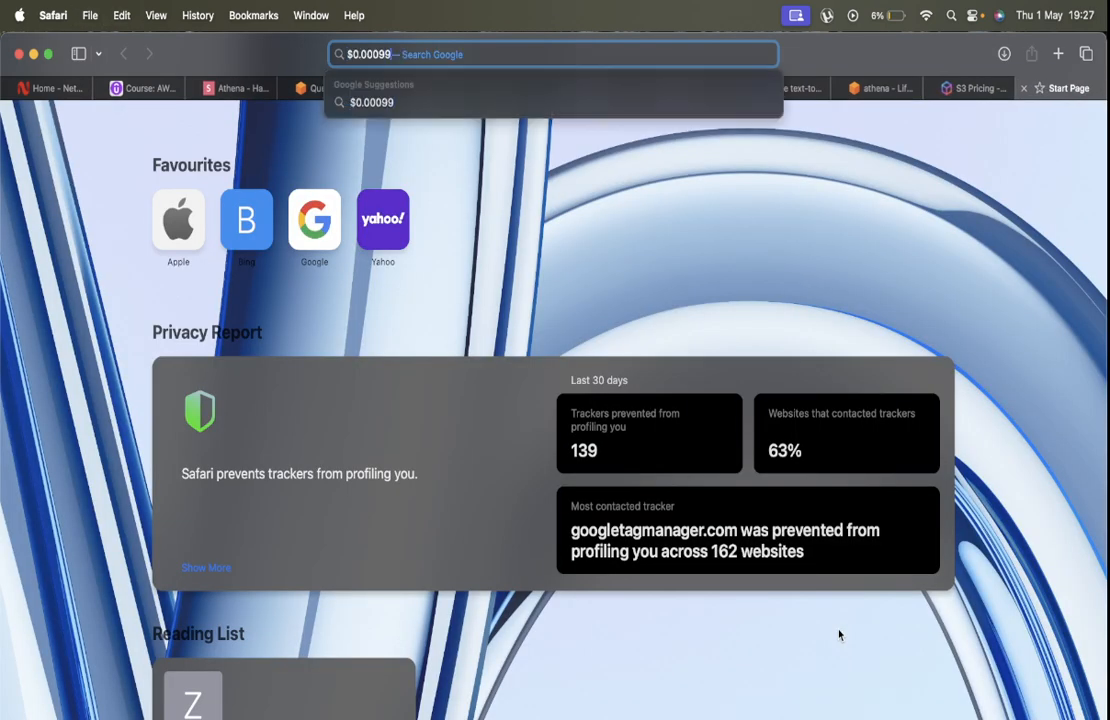
pyautogui.press('Return')
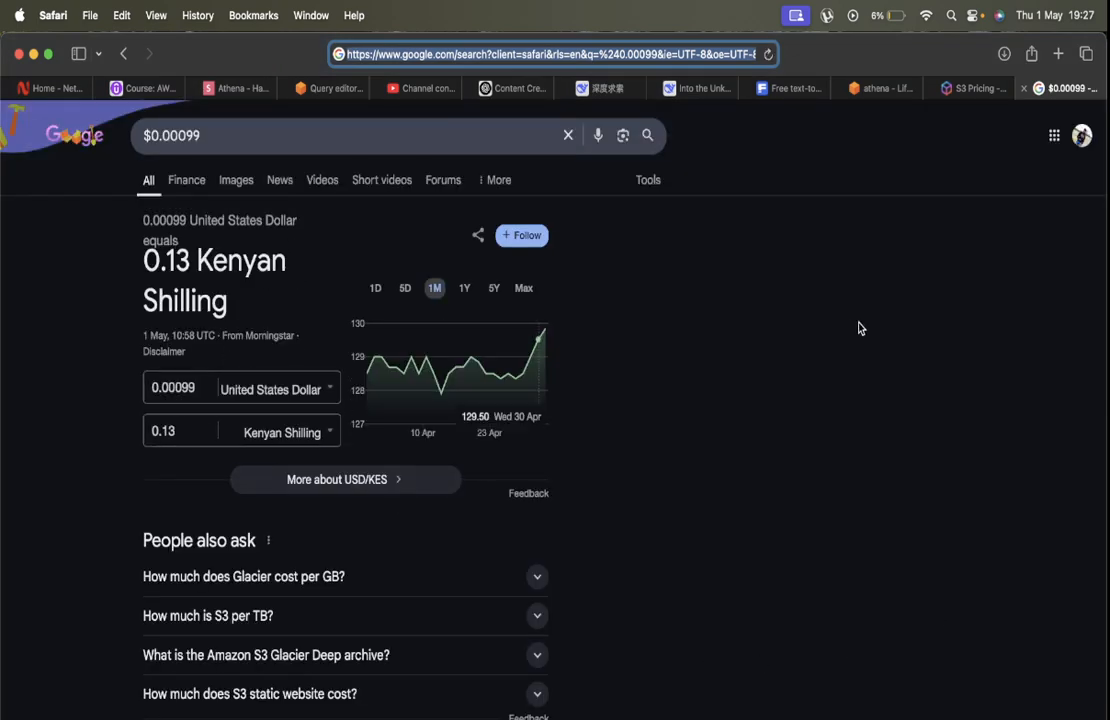
pyautogui.press('super+w')
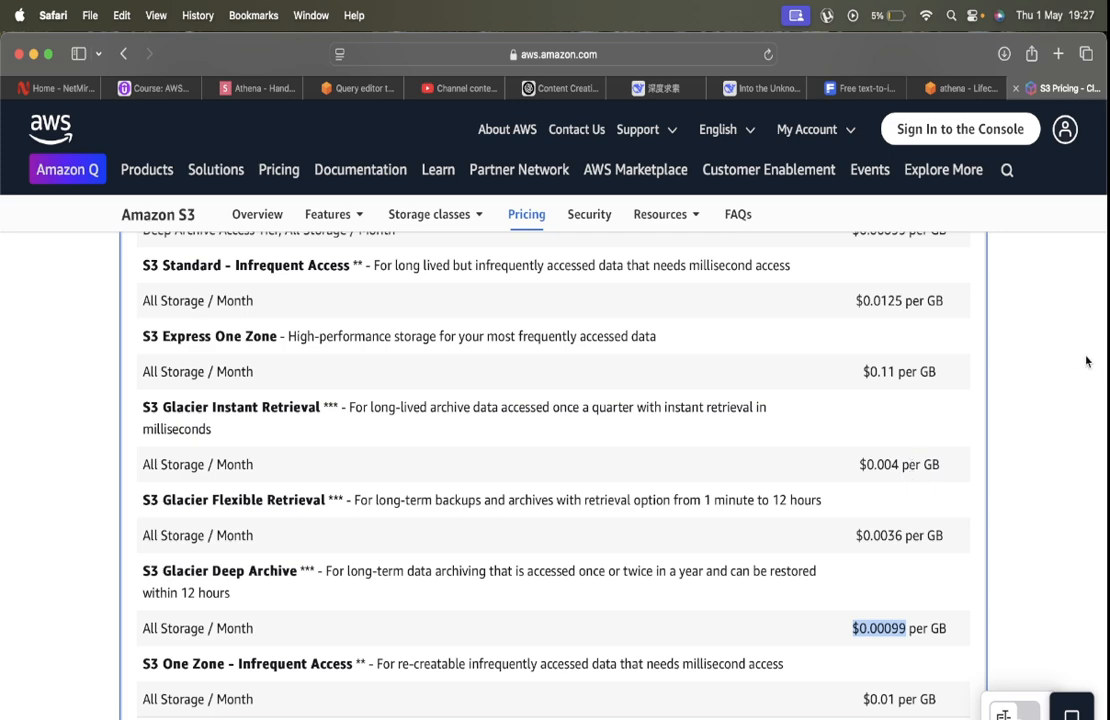
# Close the S3 pricing page and open the abdultranscription bucket from the S3 general purpose buckets list.
pyautogui.press('super+w')
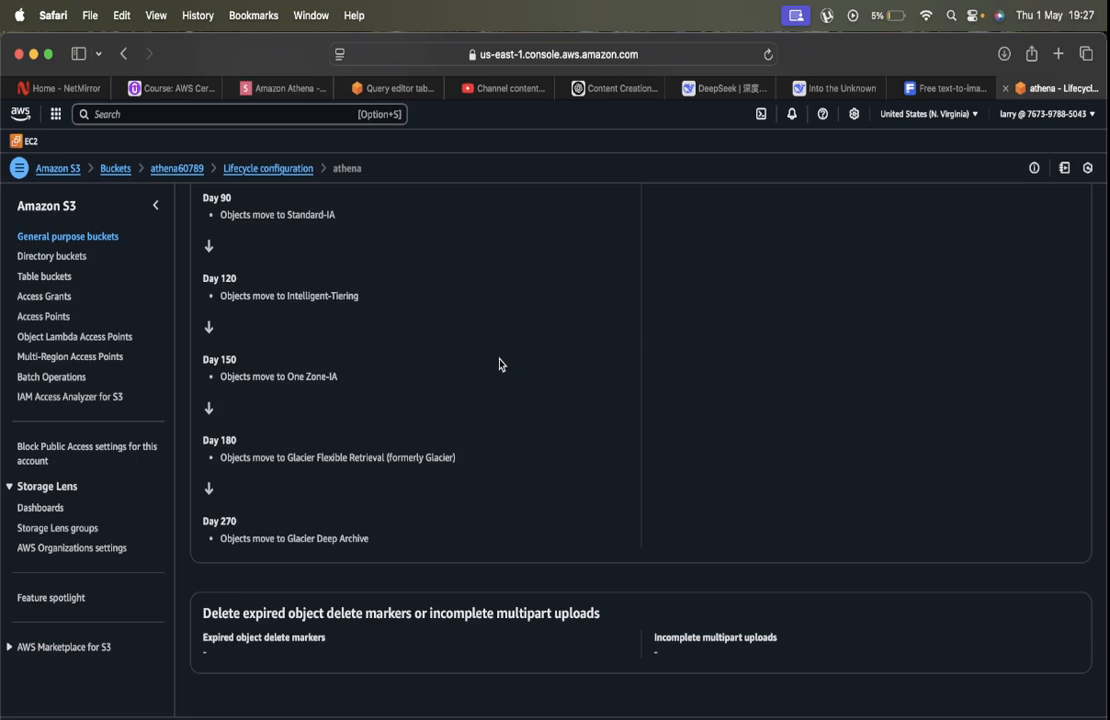
pyautogui.scroll(10, 500, 364)
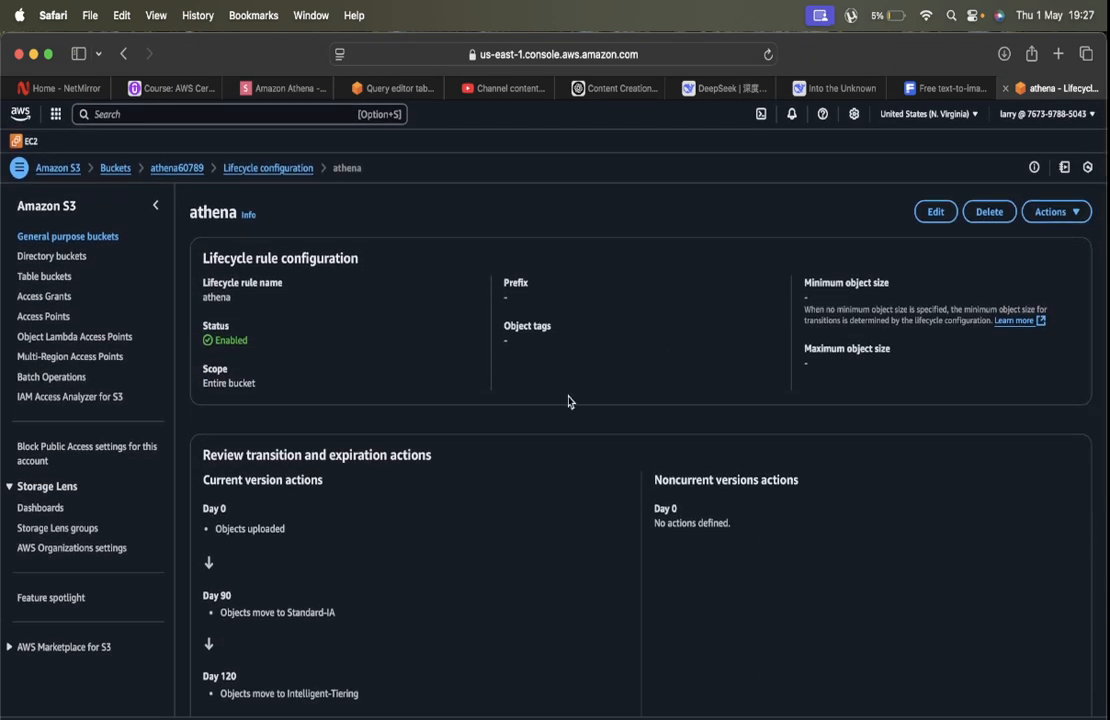
pyautogui.click(116, 168)
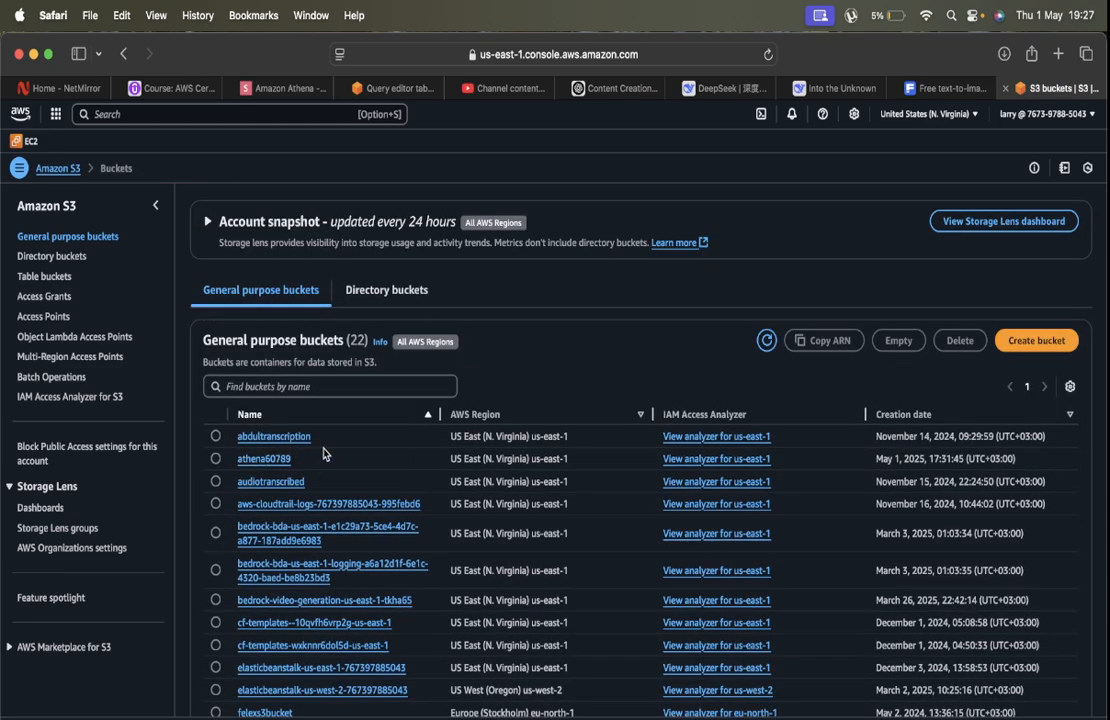
pyautogui.click(217, 437)
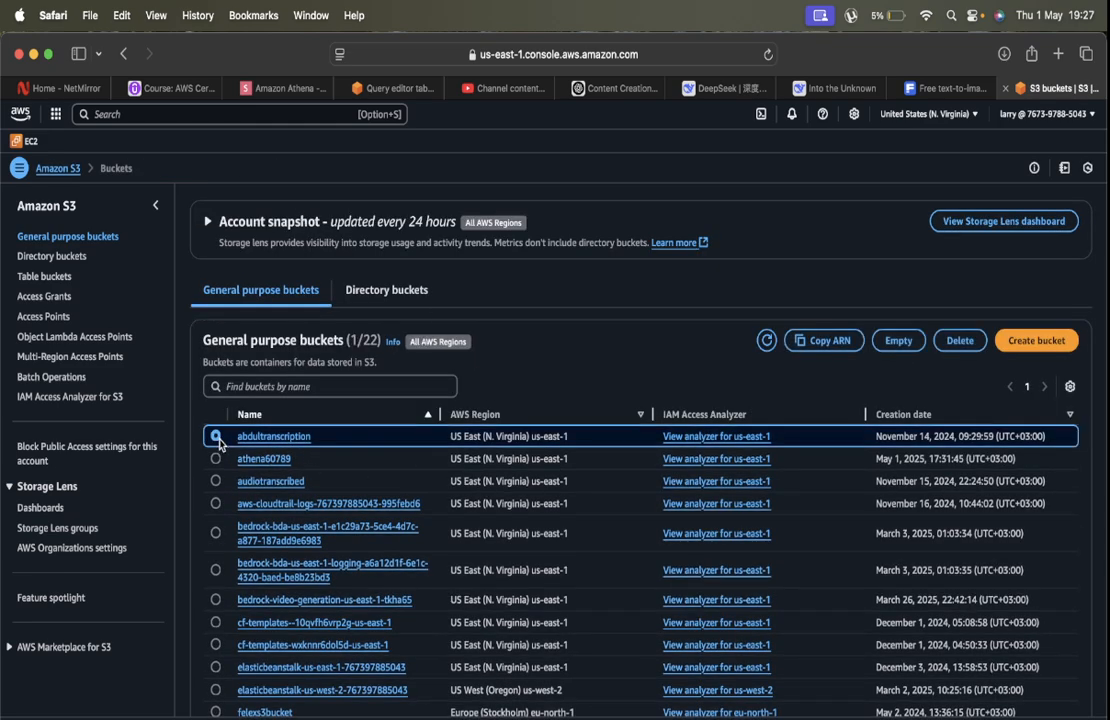
pyautogui.click(289, 437)
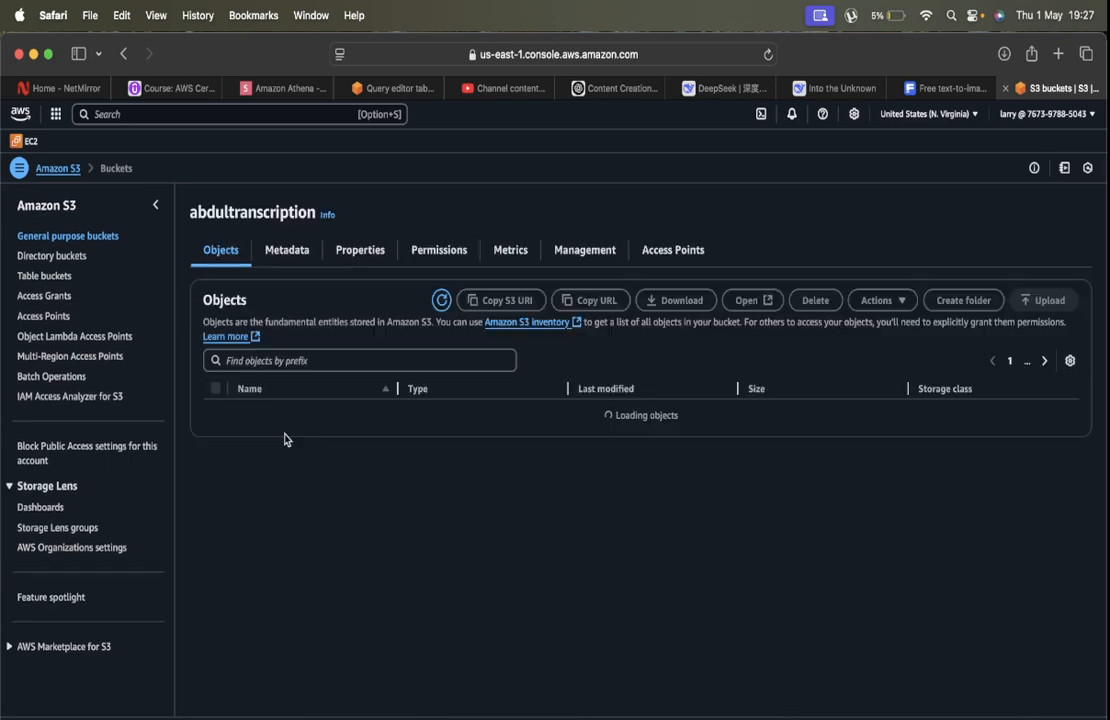
# Start a new lifecycle rule for the abdultranscription bucket and name it "rule".
pyautogui.click(568, 247)
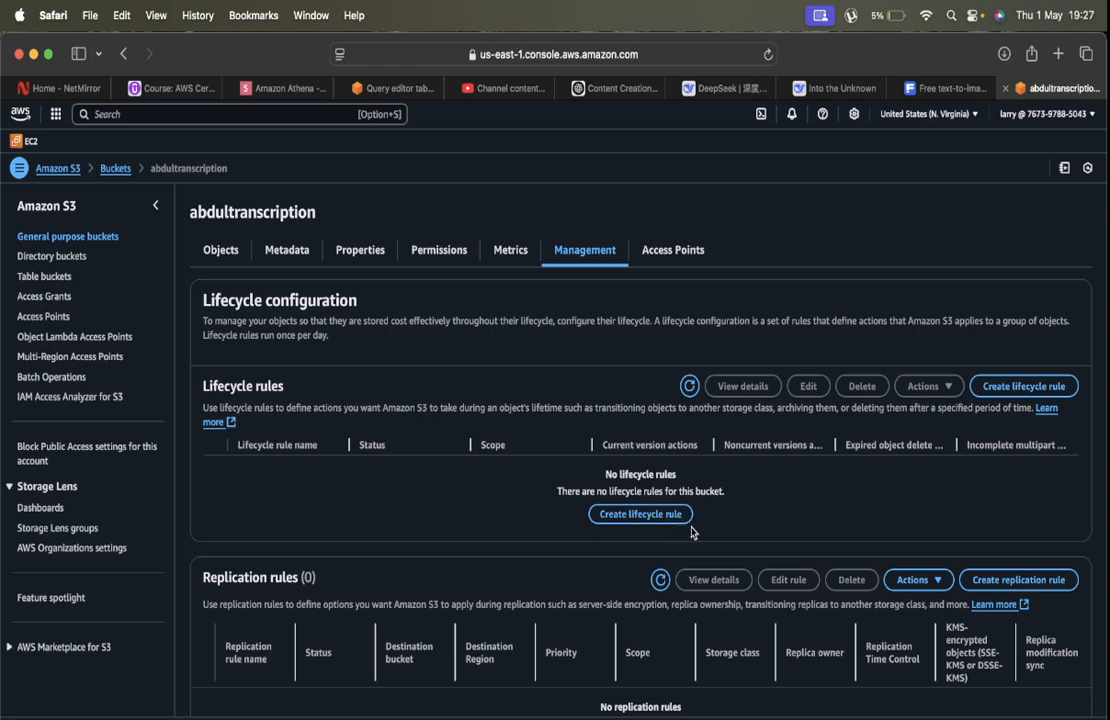
pyautogui.click(641, 514)
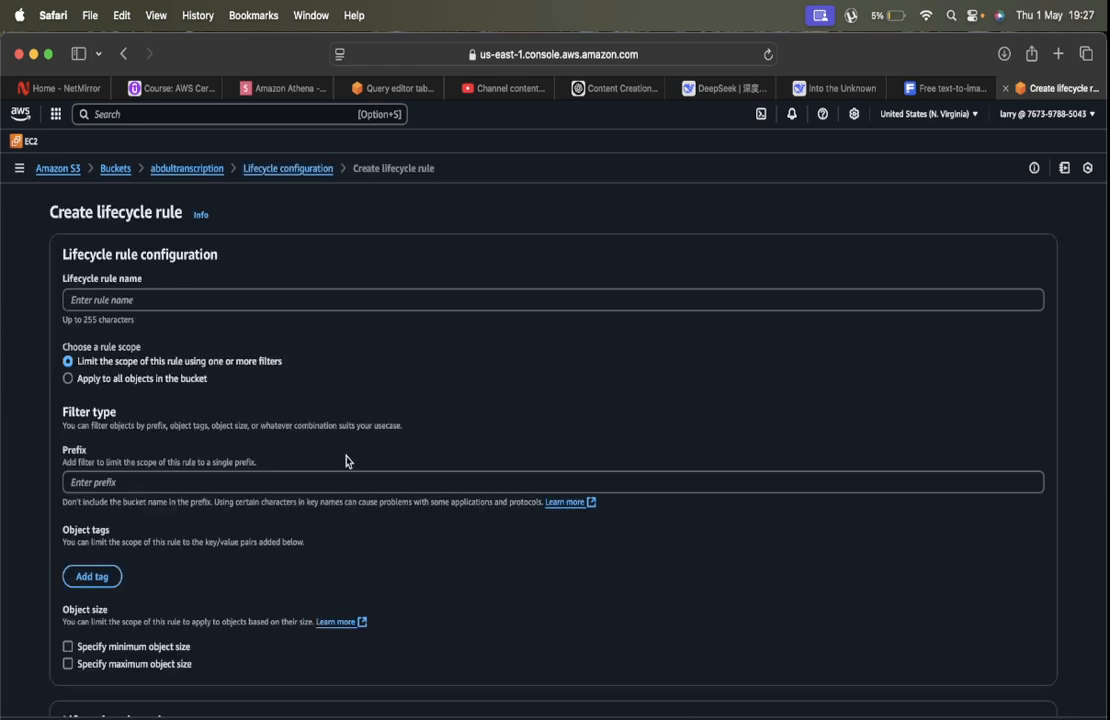
pyautogui.click(150, 290)
pyautogui.write('t')
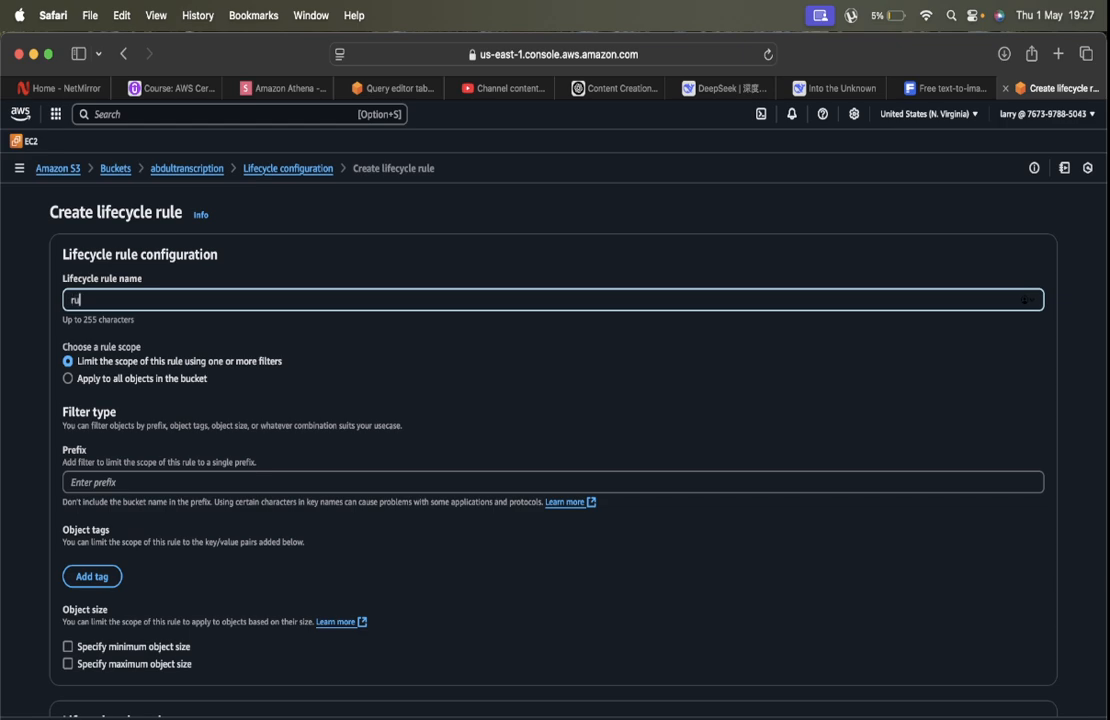
pyautogui.press('BackSpace')
pyautogui.write('le')
pyautogui.click(280, 321)
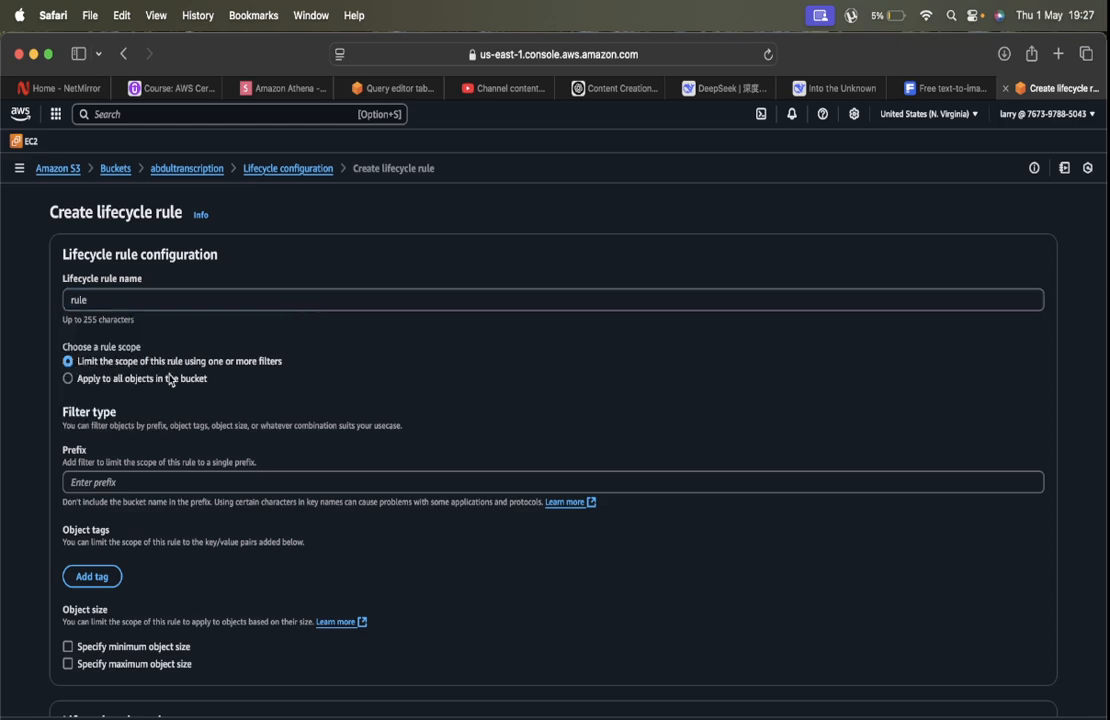
# Set the rule scope to apply to all objects in the bucket and acknowledge that scope.
pyautogui.click(83, 384)
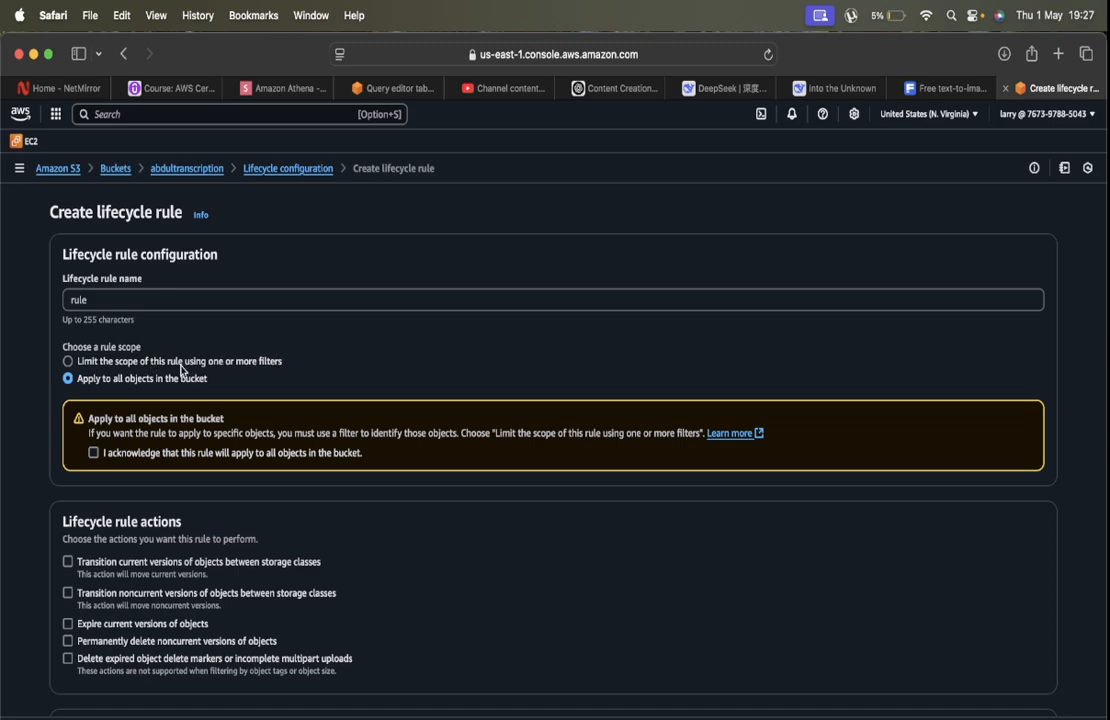
pyautogui.click(93, 452)
pyautogui.click(69, 362)
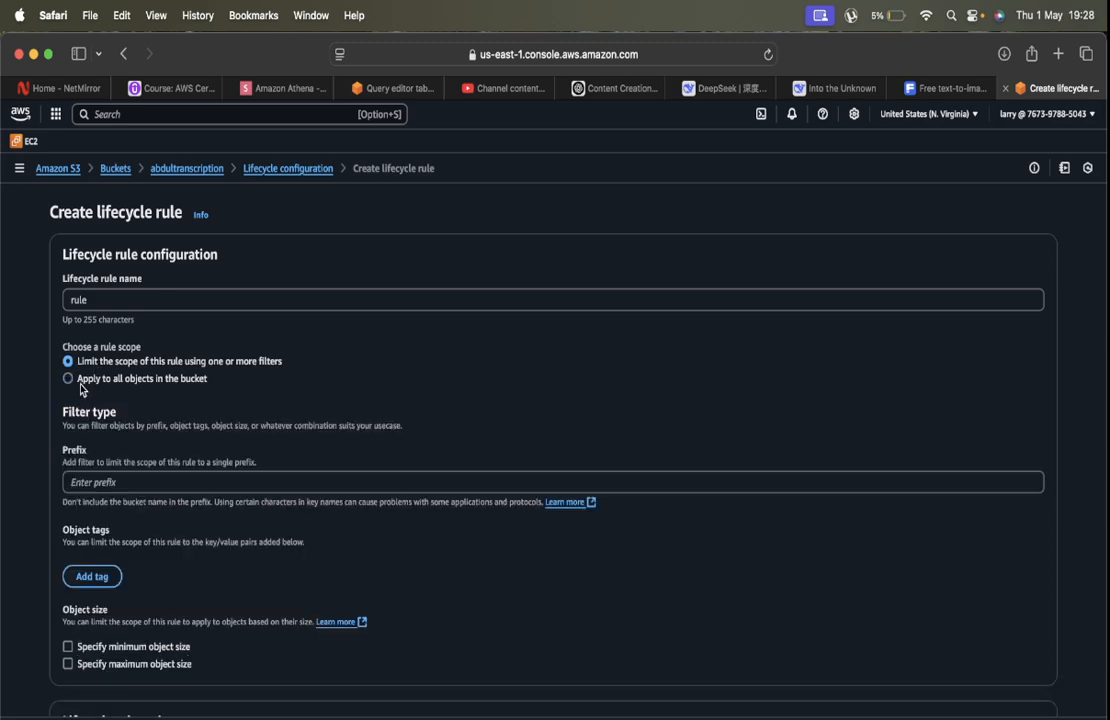
pyautogui.click(78, 382)
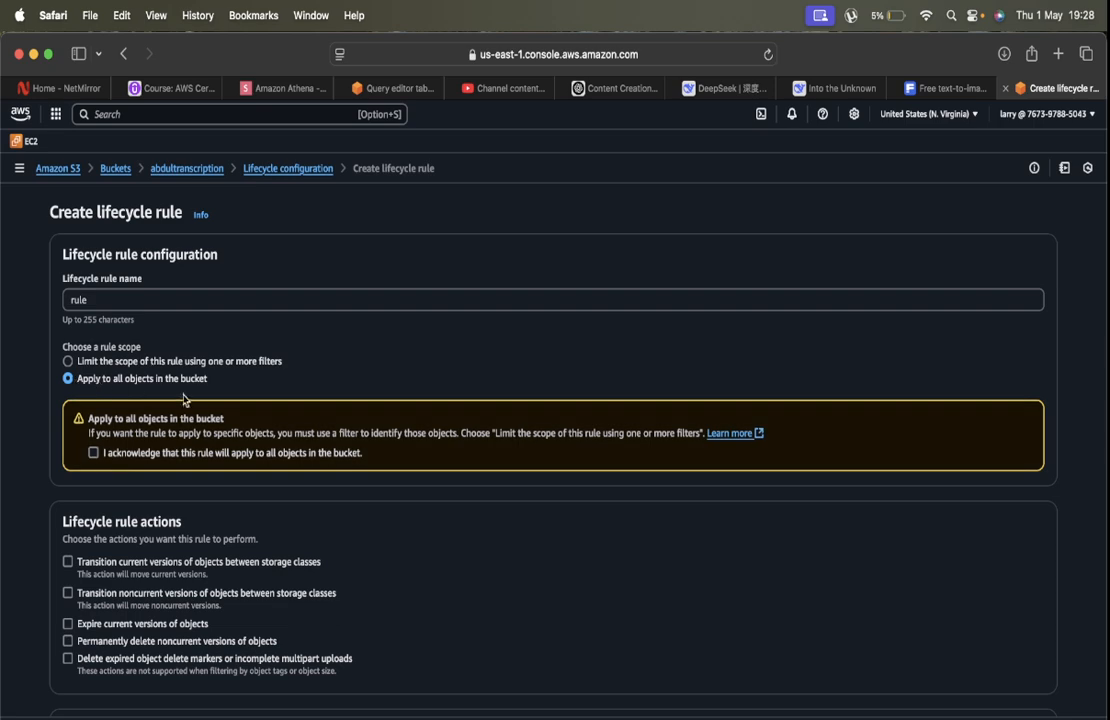
pyautogui.click(93, 453)
# Enable transitioning current versions of objects between storage classes and acknowledge the transition cost per request.
pyautogui.scroll(-4, 273, 534)
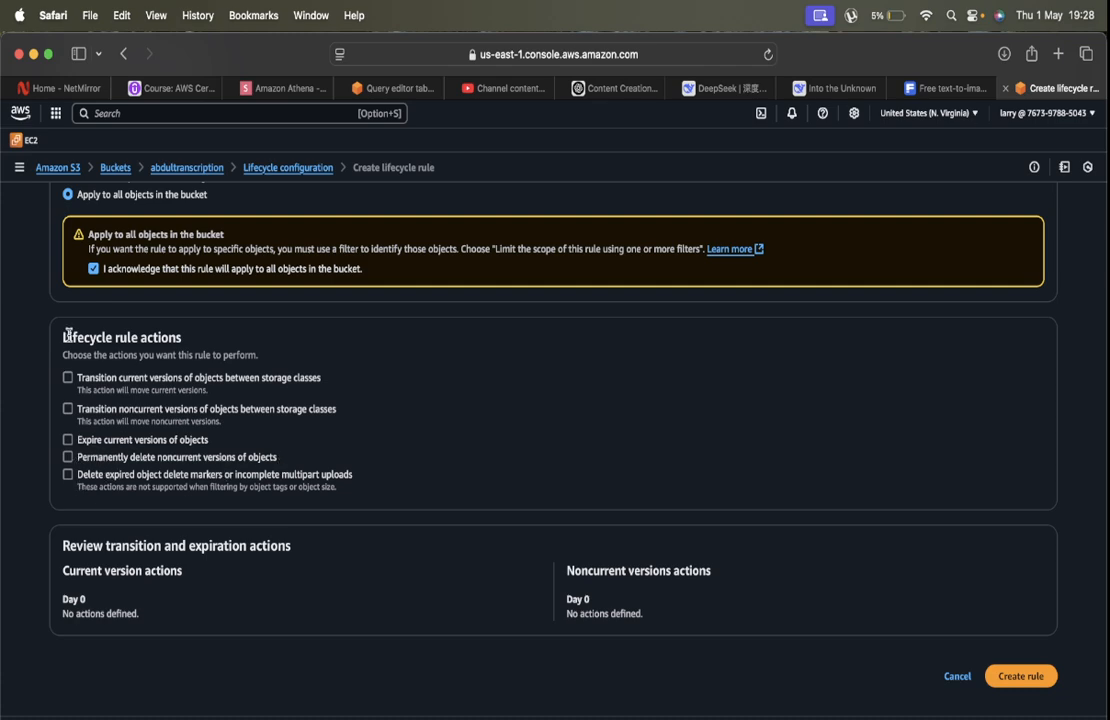
pyautogui.click(68, 378)
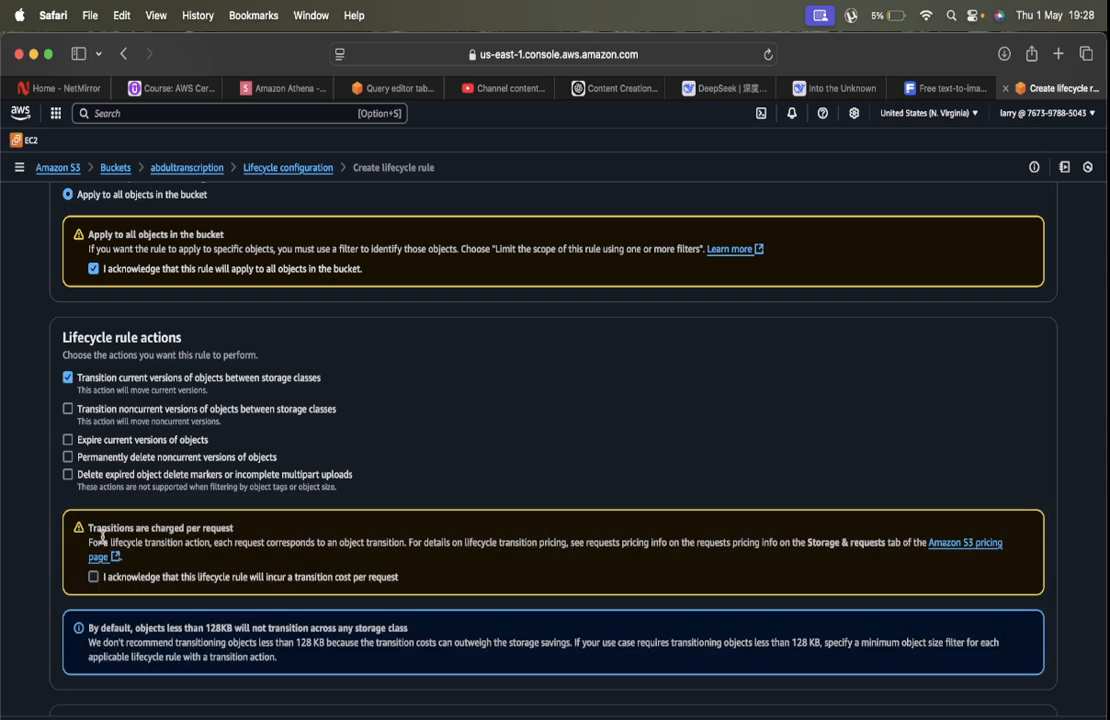
pyautogui.click(92, 578)
# Review the available storage classes, keep Standard-IA for the first transition, and set it to 30 days after object creation.
pyautogui.scroll(-5, 773, 441)
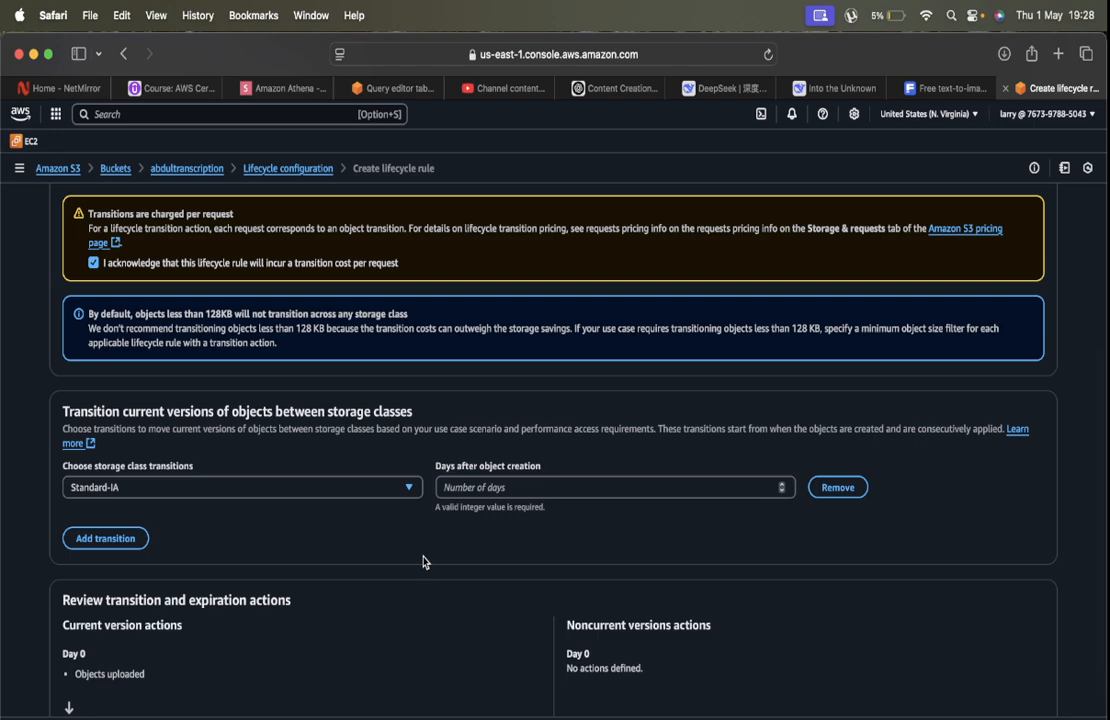
pyautogui.scroll(-2, 423, 562)
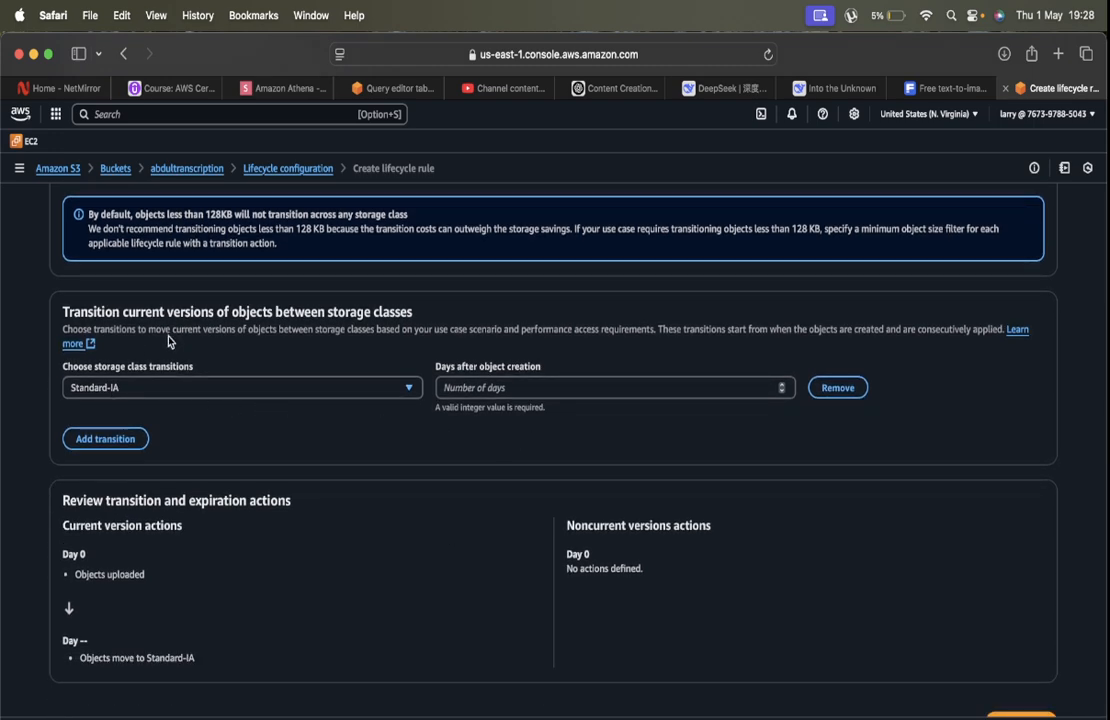
pyautogui.click(286, 396)
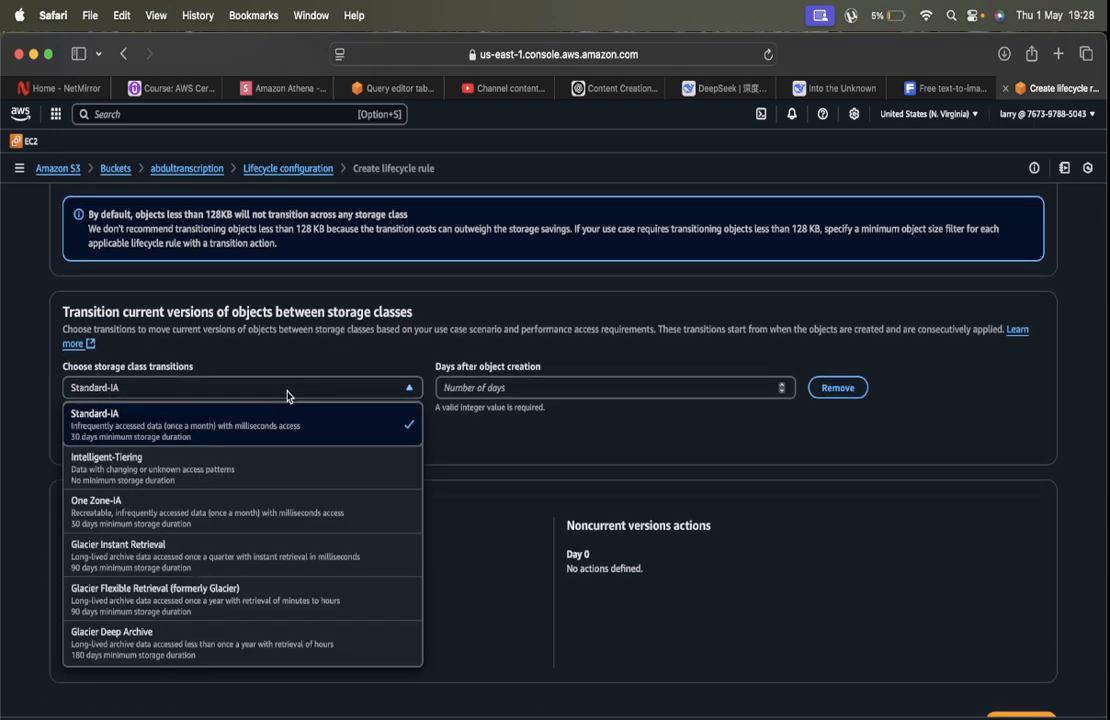
pyautogui.click(217, 424)
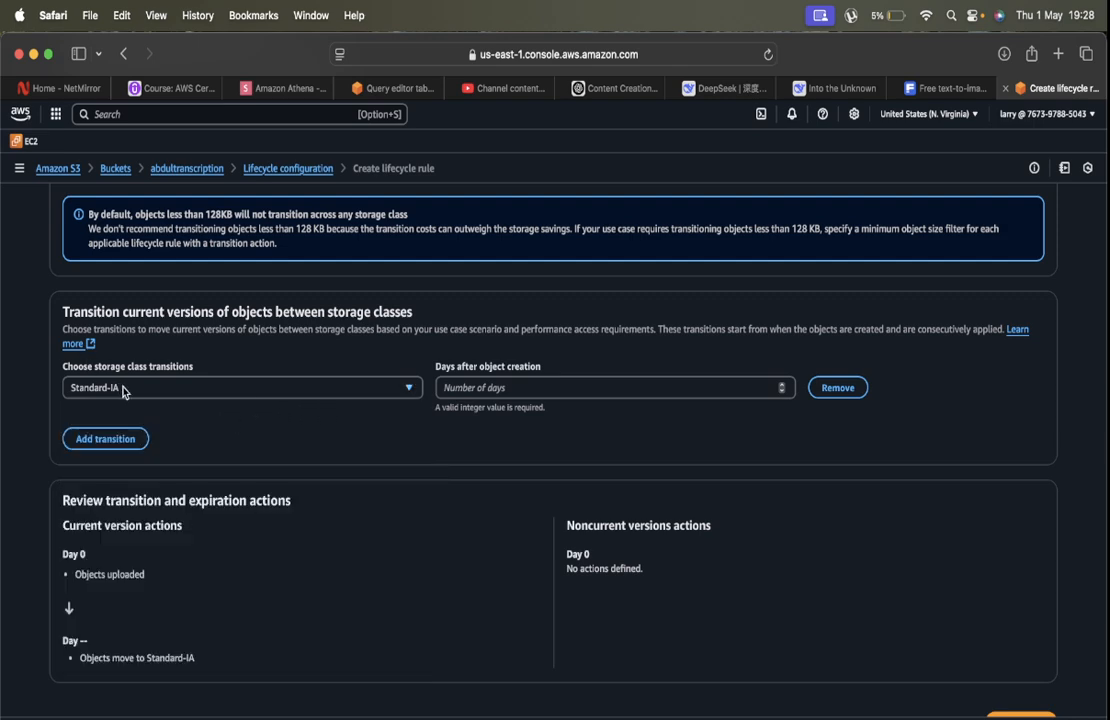
pyautogui.click(307, 388)
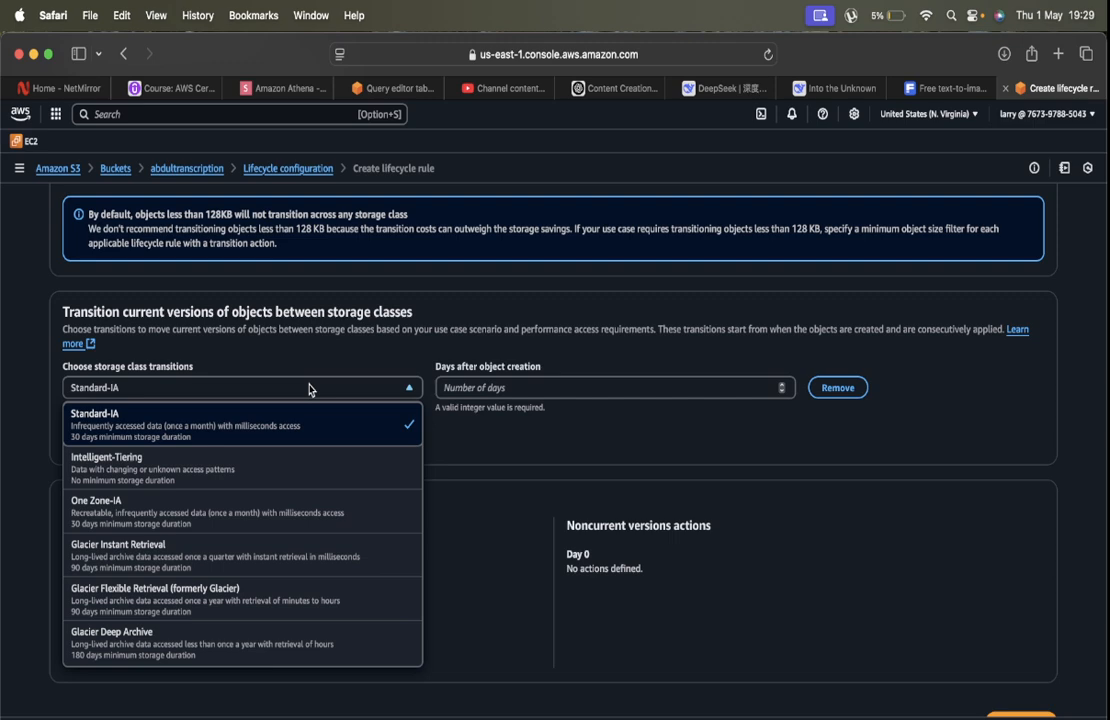
pyautogui.click(310, 388)
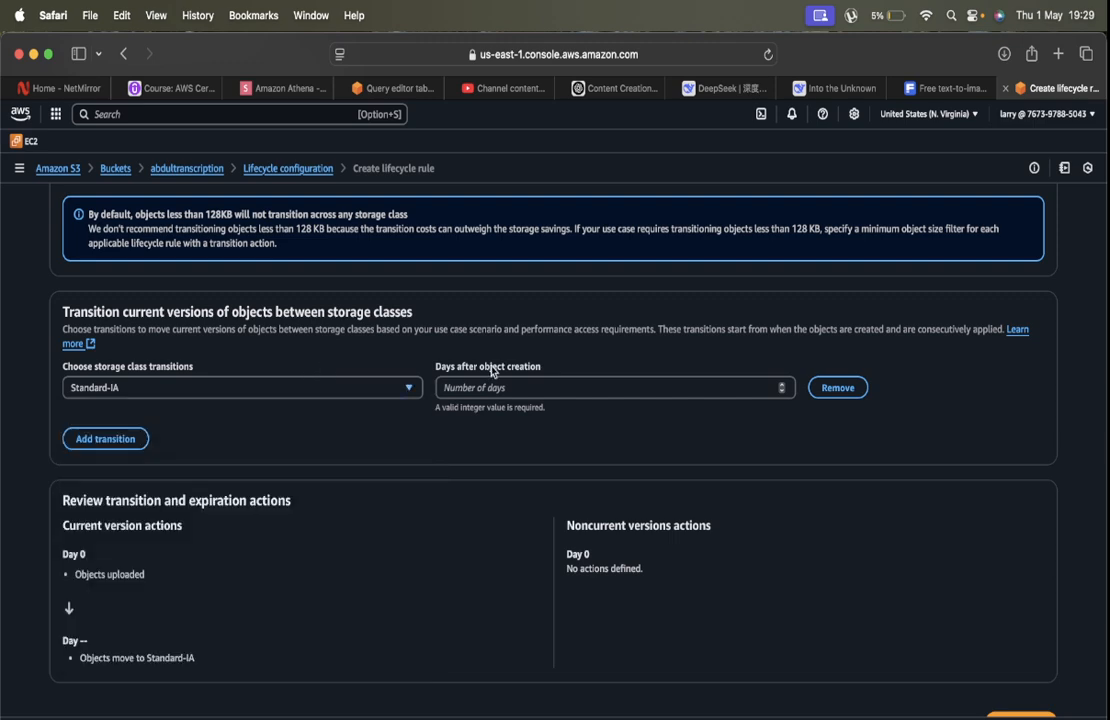
pyautogui.click(557, 390)
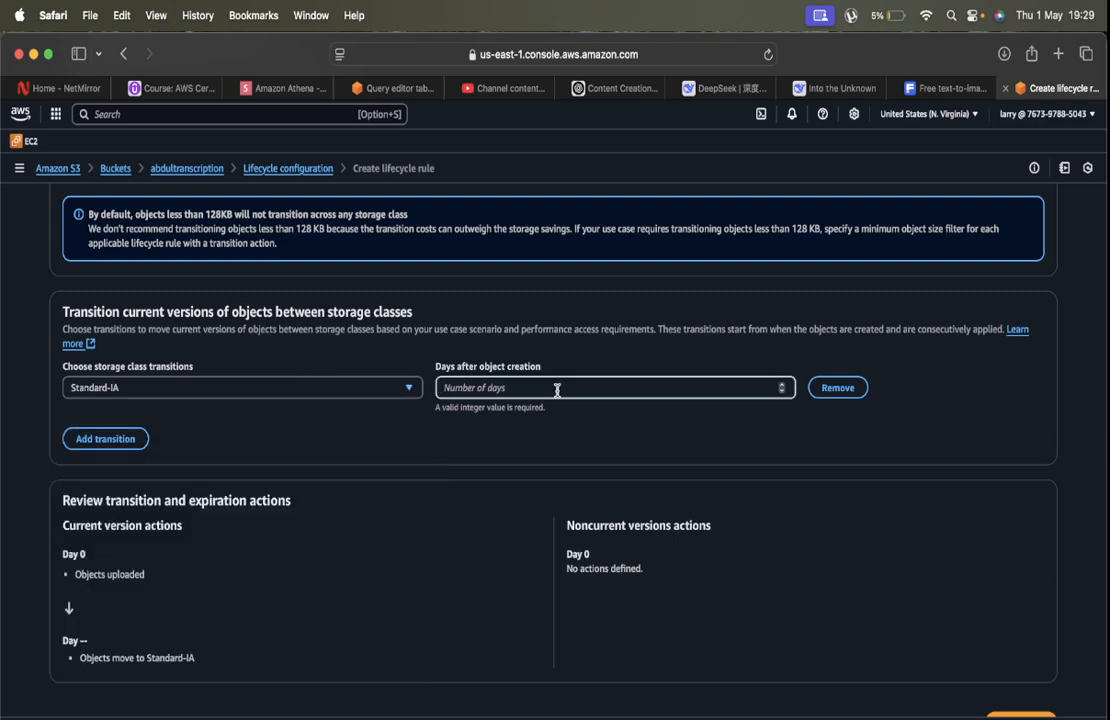
pyautogui.write('30')
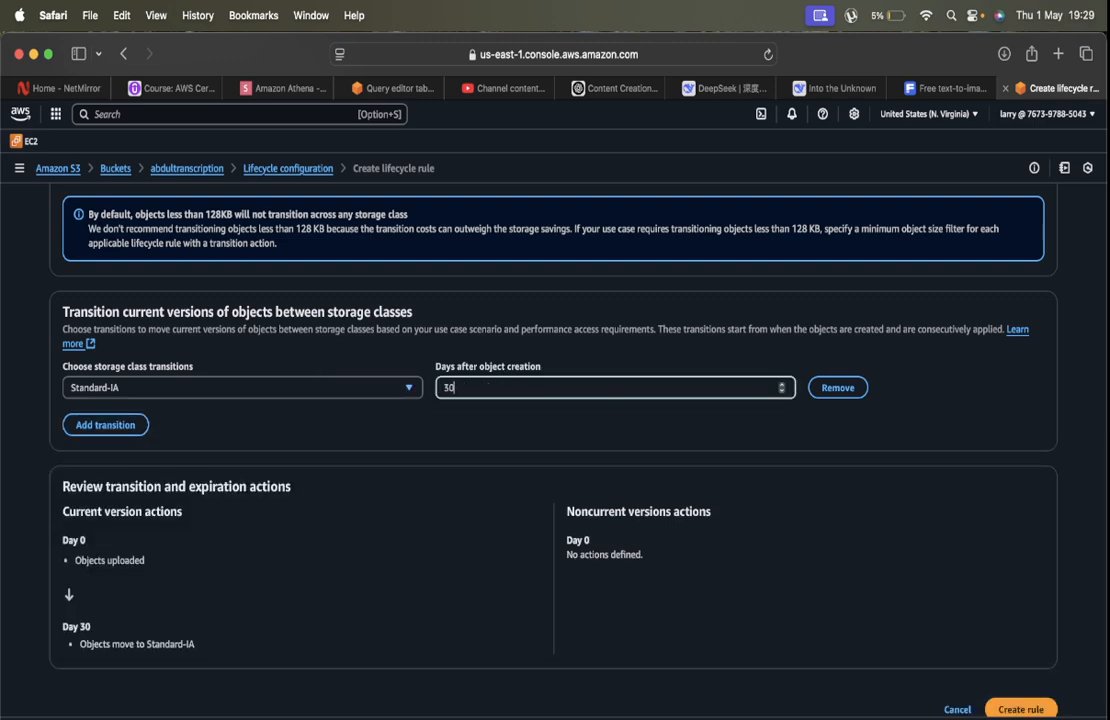
# Add a second transition to Intelligent-Tiering with 30 days after object creation.
pyautogui.click(72, 425)
pyautogui.click(240, 426)
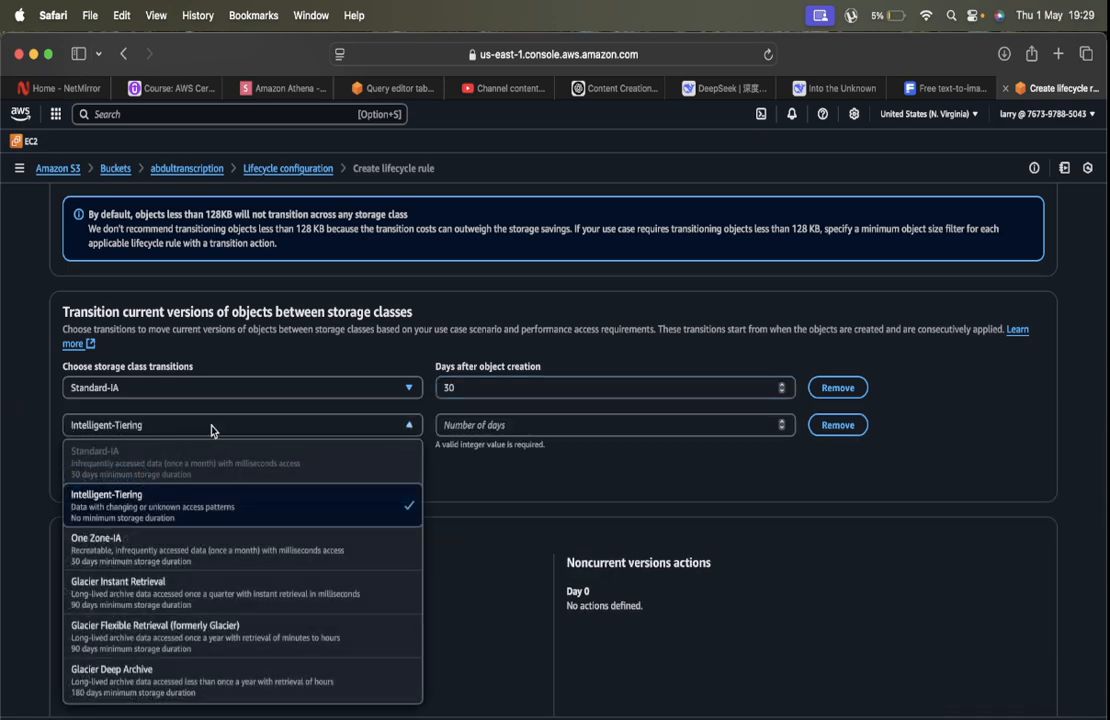
pyautogui.click(488, 462)
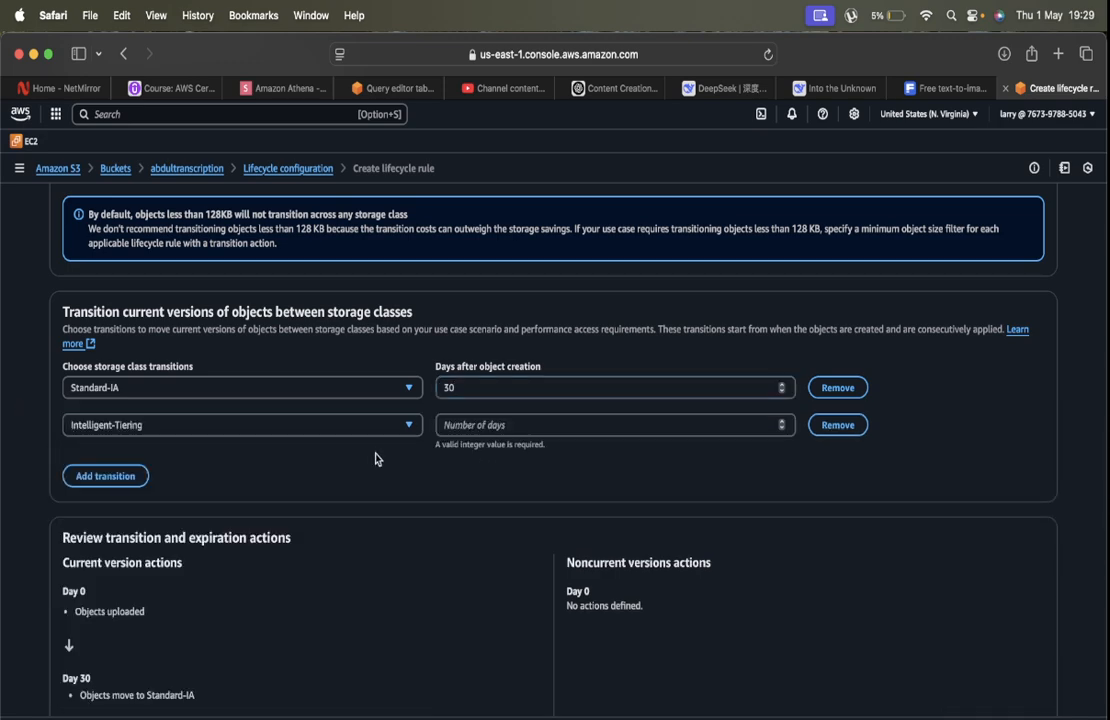
pyautogui.click(481, 420)
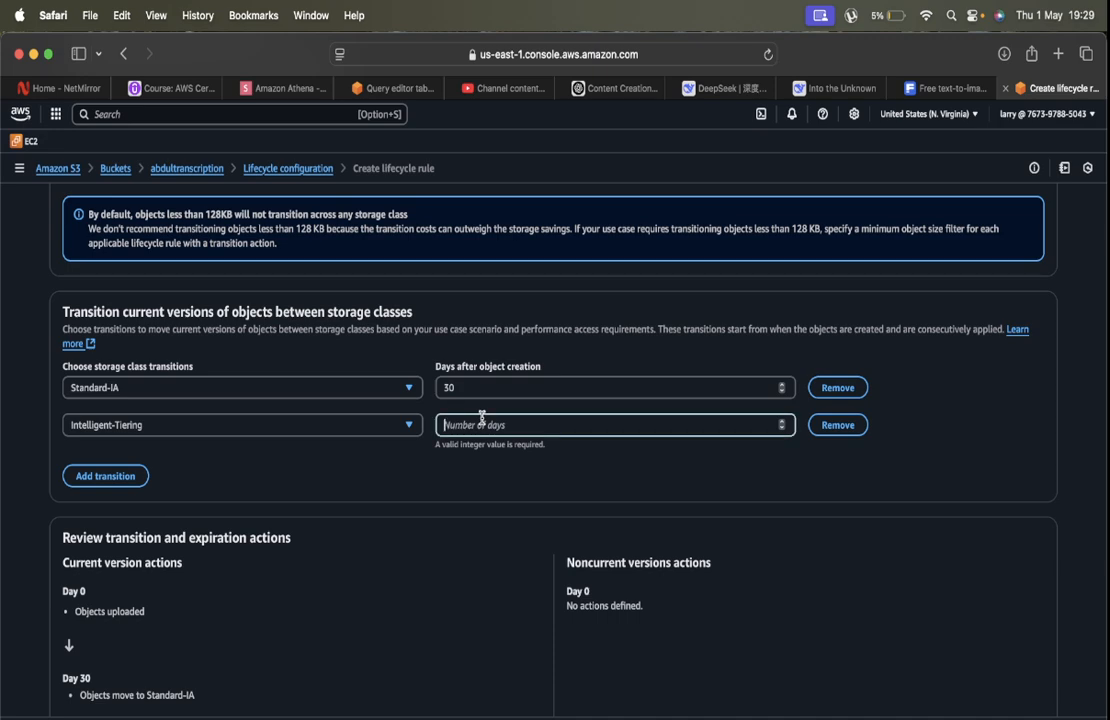
pyautogui.write('30')
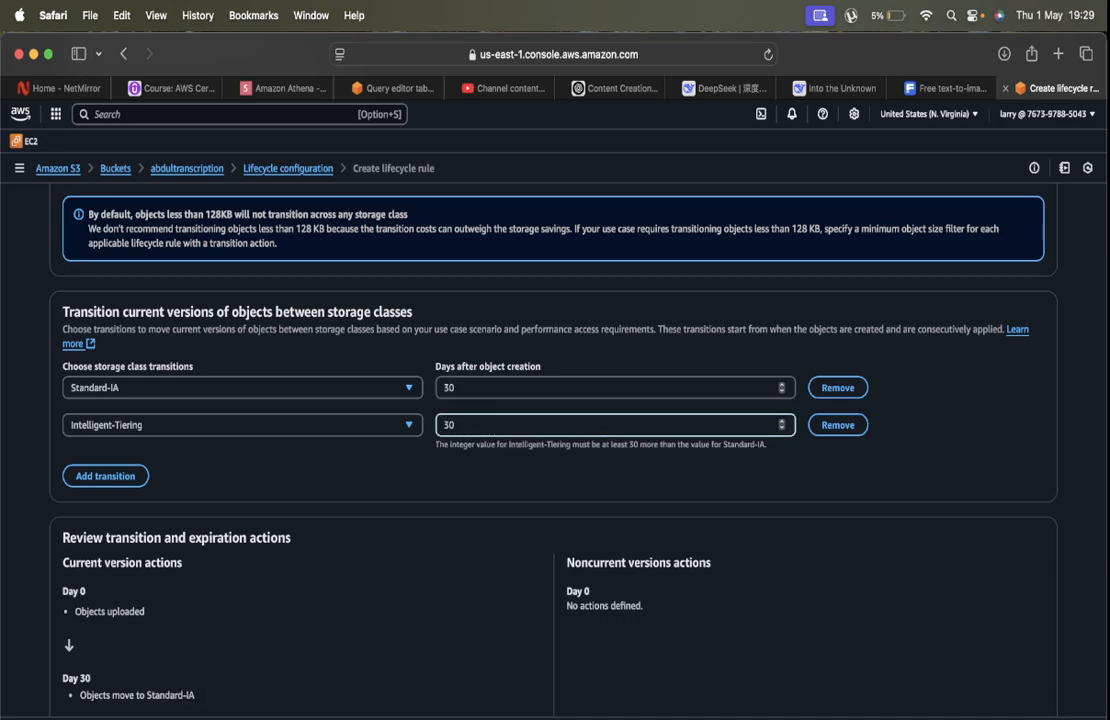
pyautogui.click(403, 462)
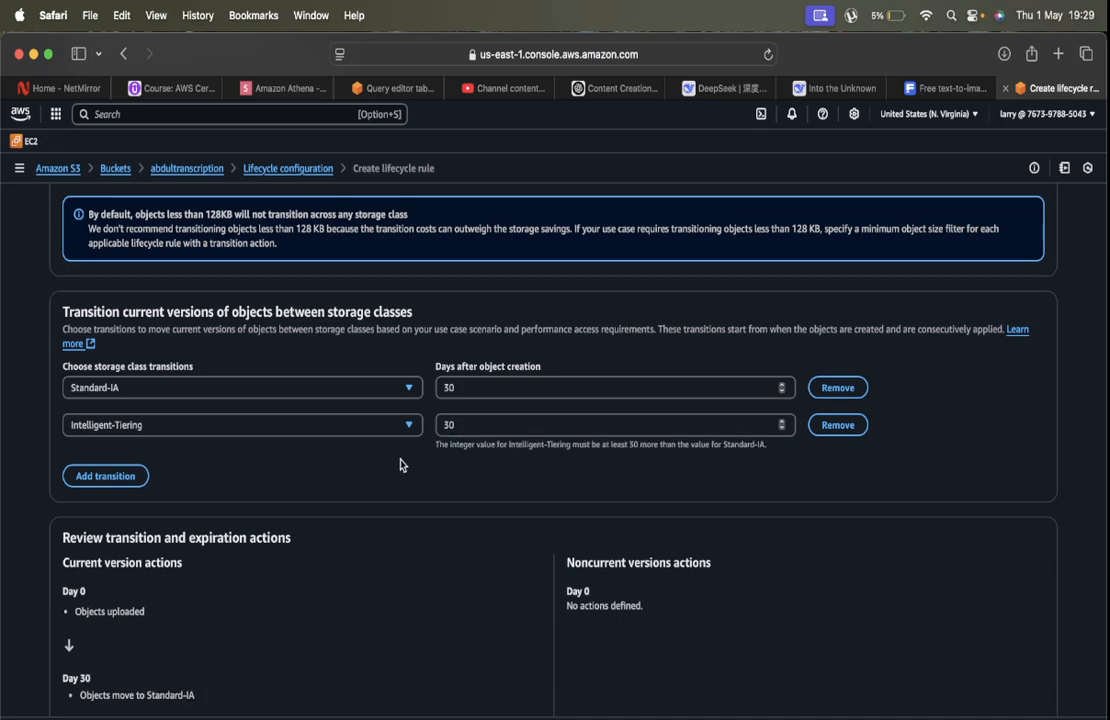
# Add a third transition to One Zone-IA with 30 days after object creation.
pyautogui.click(139, 477)
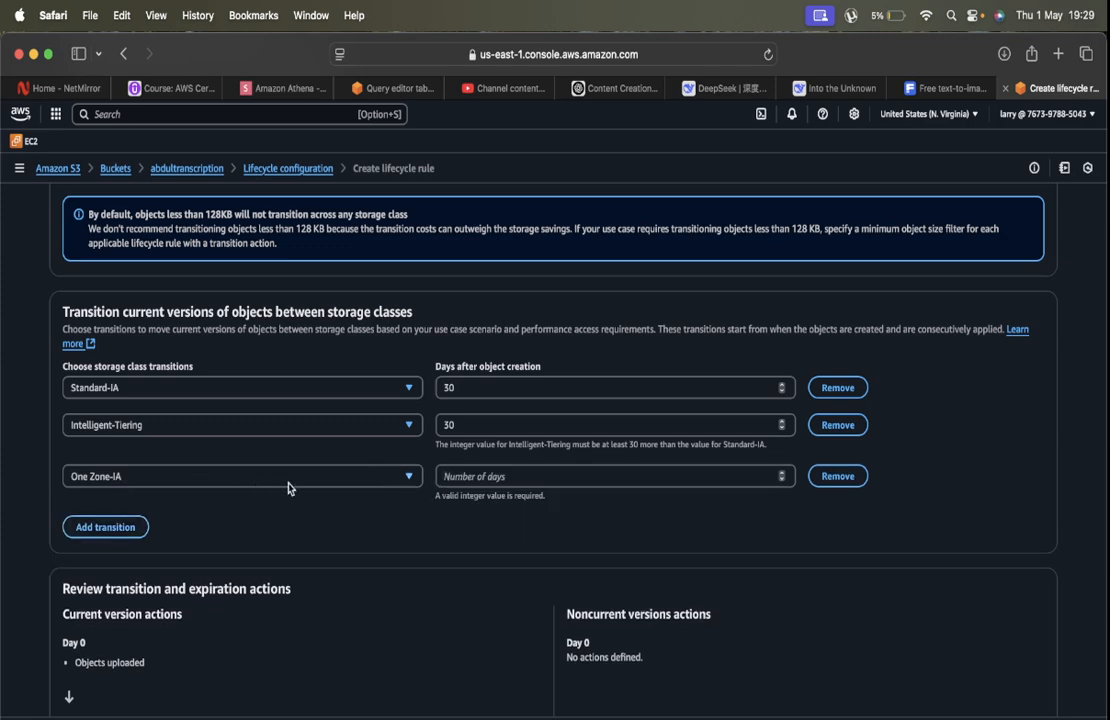
pyautogui.click(493, 476)
pyautogui.write('3')
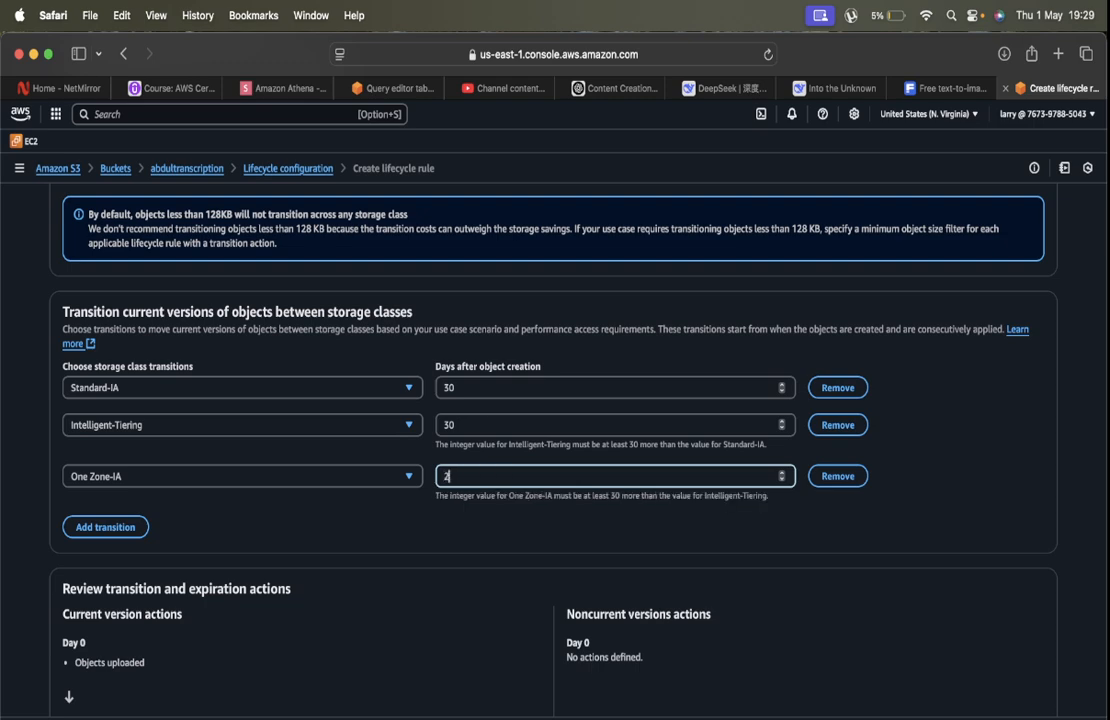
pyautogui.press('BackSpace')
pyautogui.write('30')
# Add a fourth transition to Glacier Flexible Retrieval with 30 days after object creation.
pyautogui.click(106, 527)
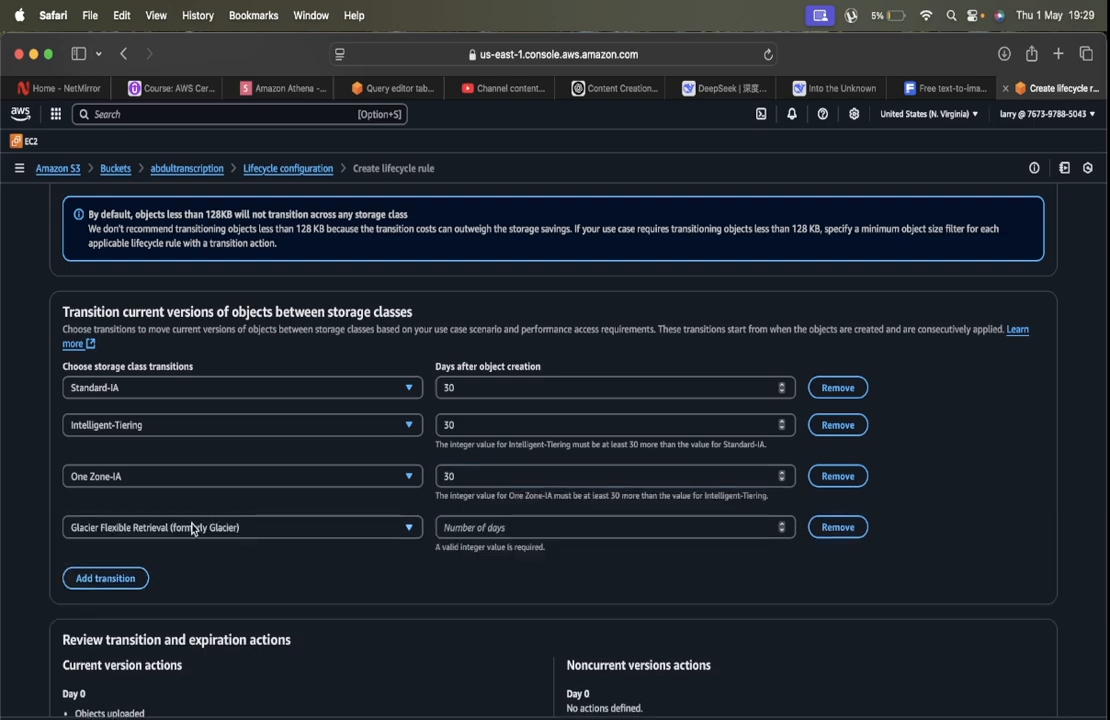
pyautogui.click(474, 534)
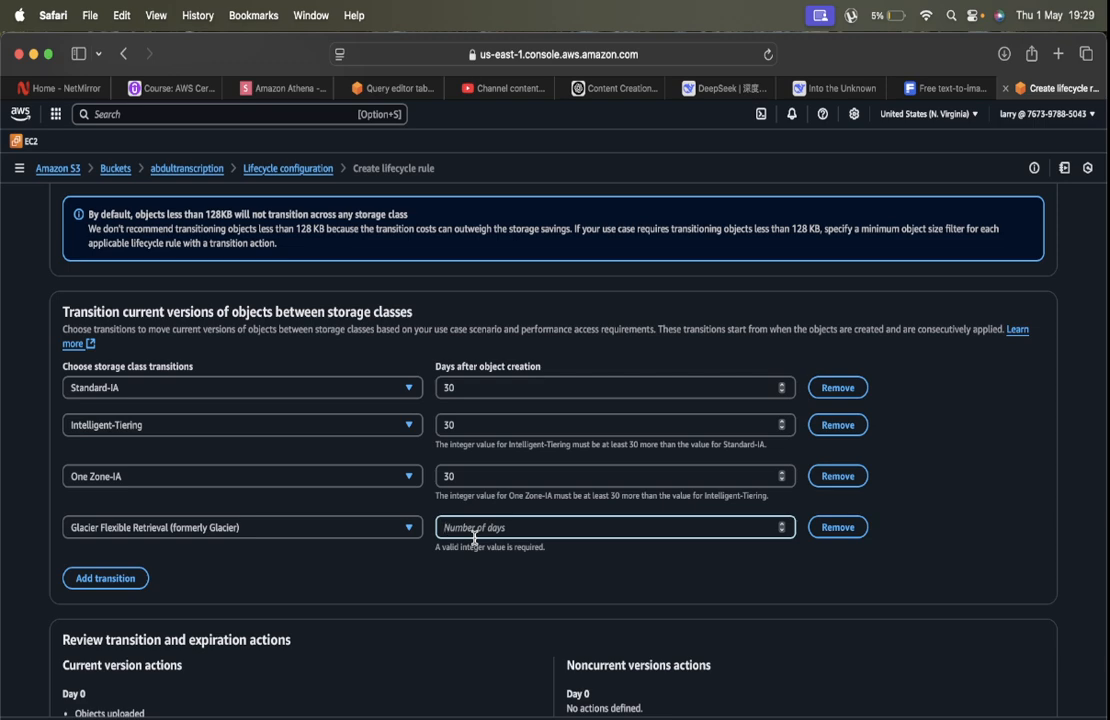
pyautogui.write('30')
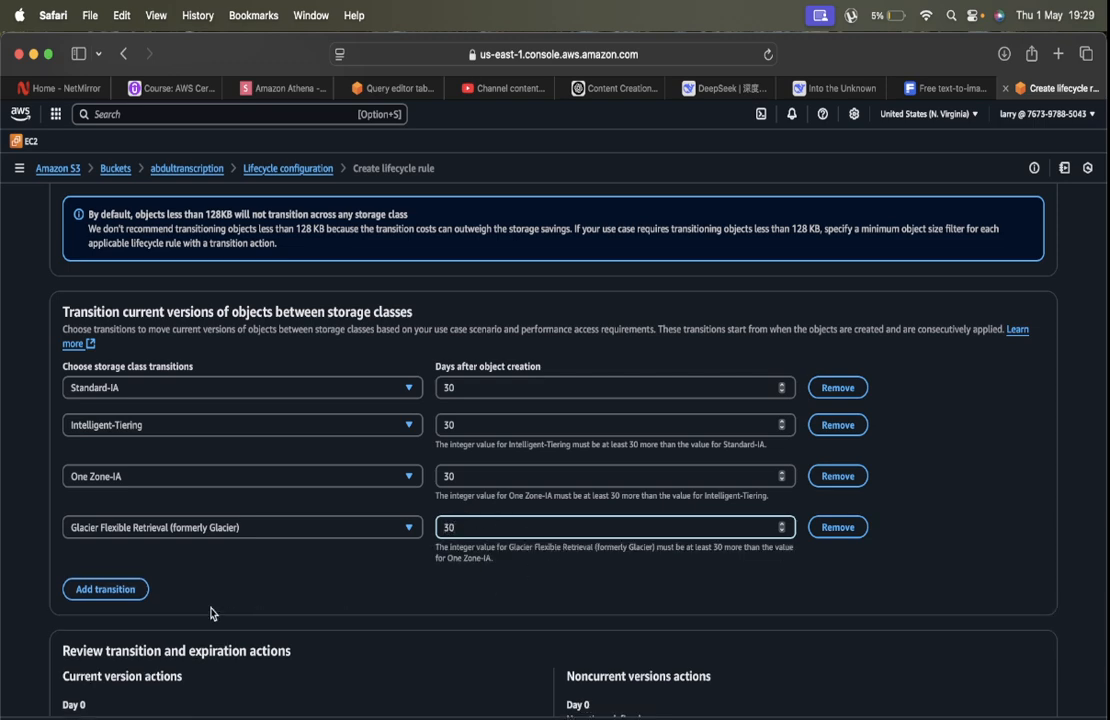
# Add a fifth transition to Glacier Deep Archive with 90 days after object creation and try to create the rule.
pyautogui.click(98, 592)
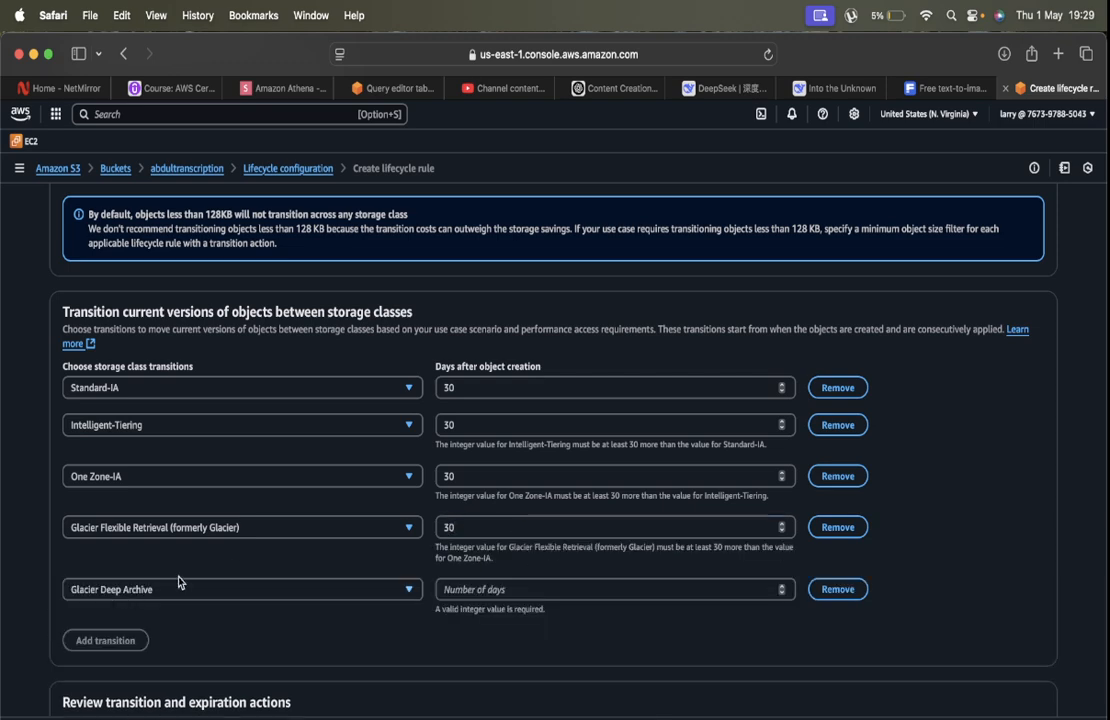
pyautogui.click(484, 587)
pyautogui.write('90')
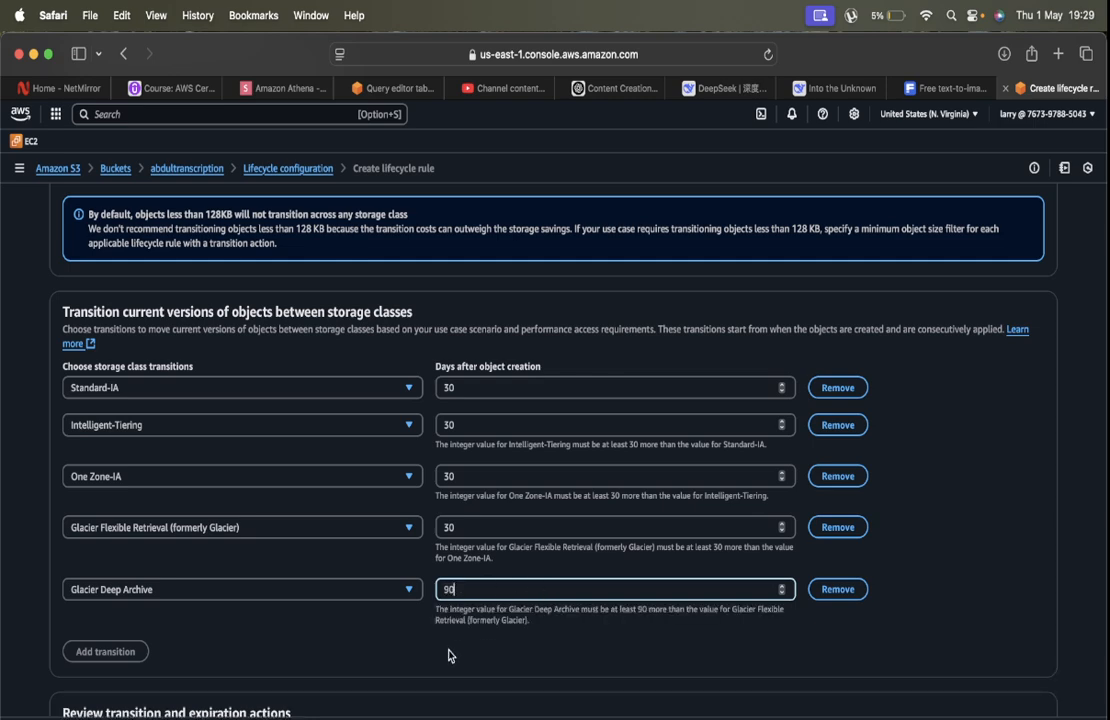
pyautogui.click(451, 656)
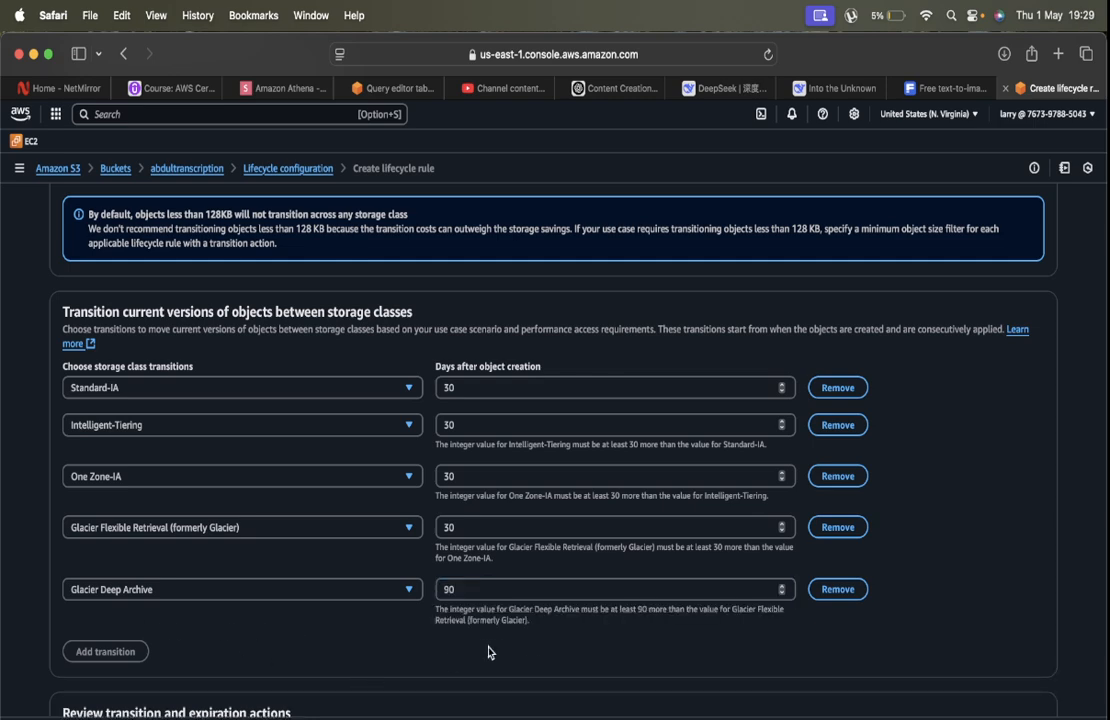
pyautogui.scroll(-10, 506, 649)
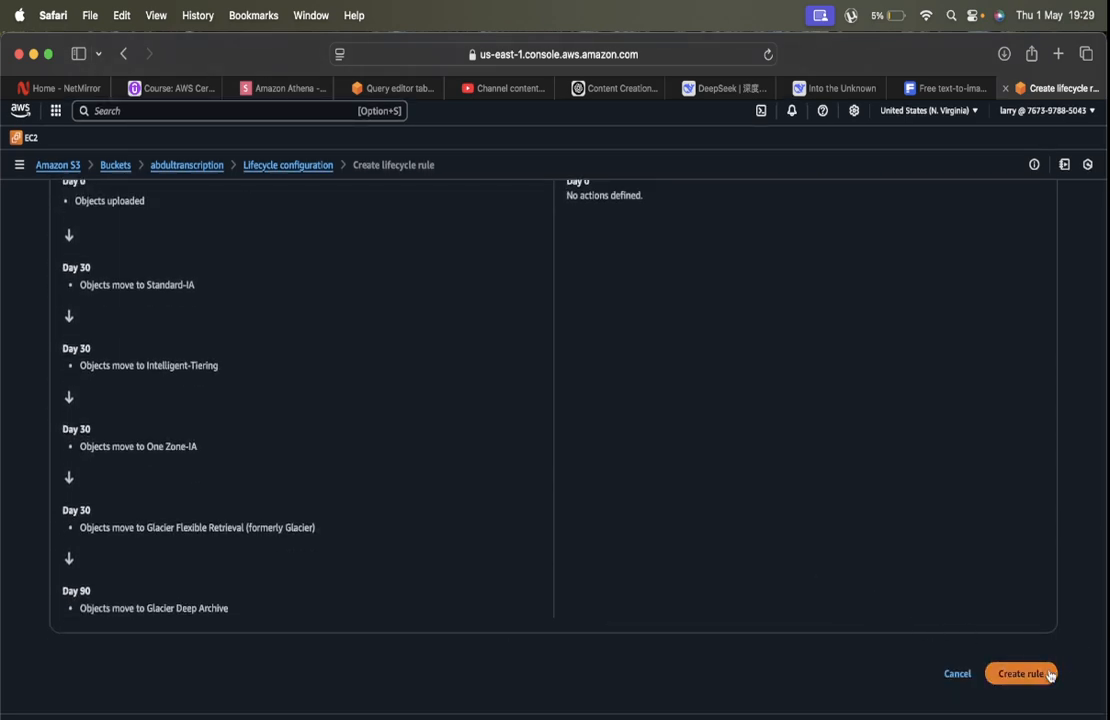
pyautogui.click(1047, 675)
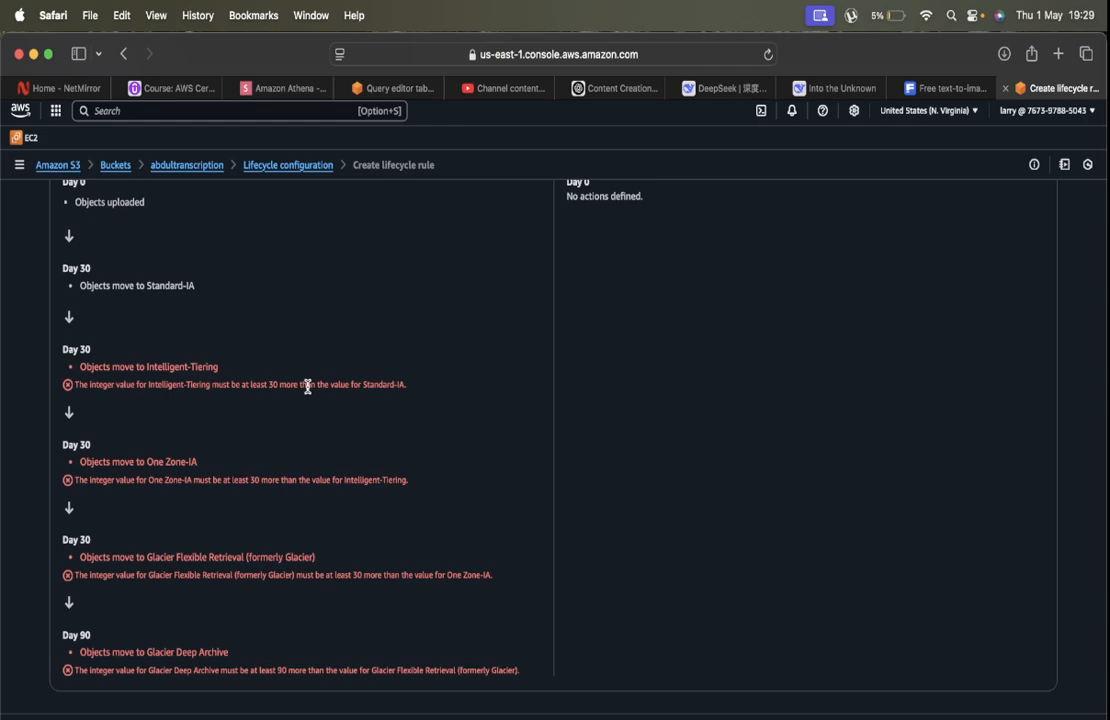
# Set the Intelligent-Tiering transition to 60 days after object creation.
pyautogui.scroll(10, 307, 386)
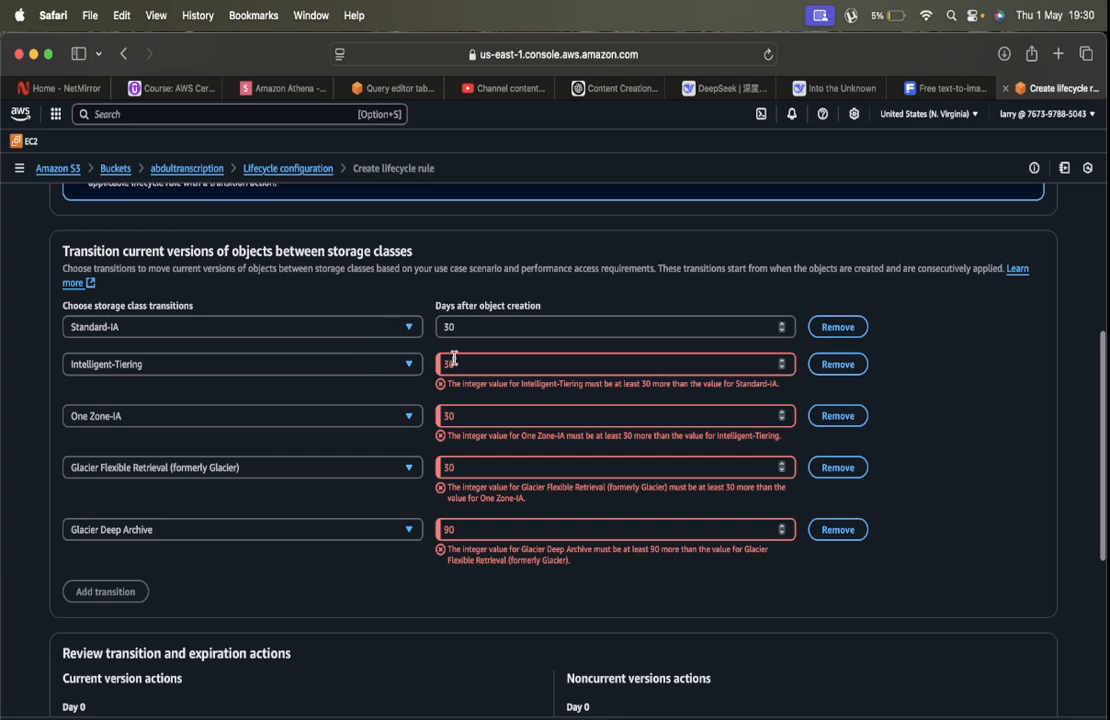
pyautogui.click(479, 362)
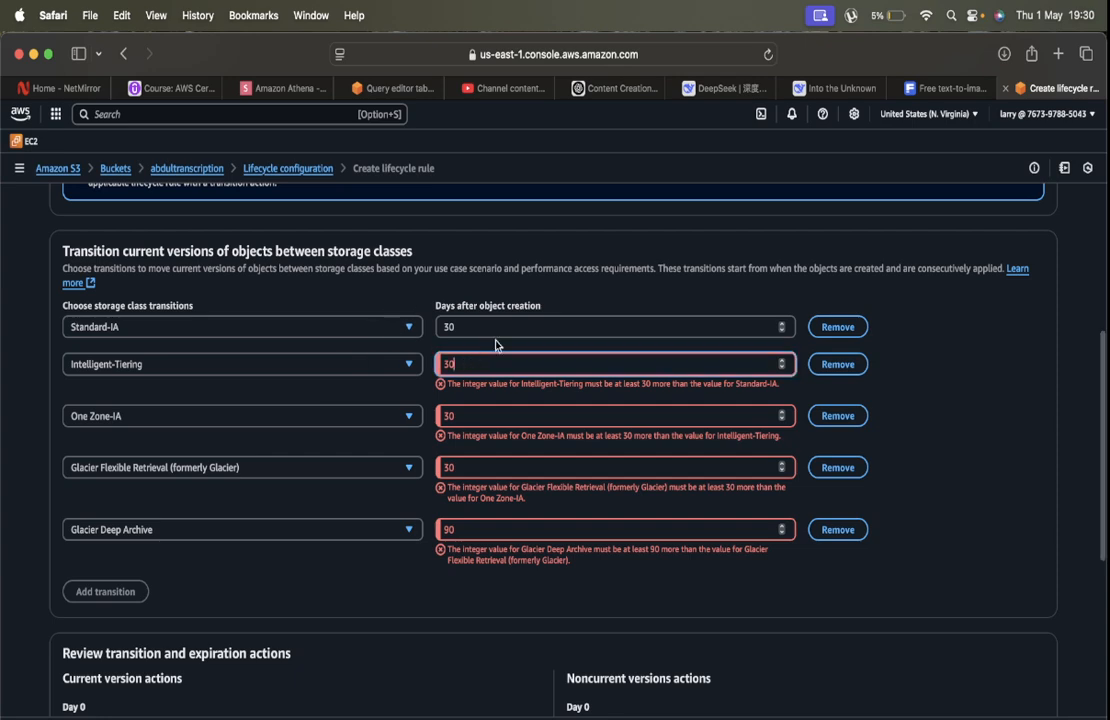
pyautogui.doubleClick(443, 326)
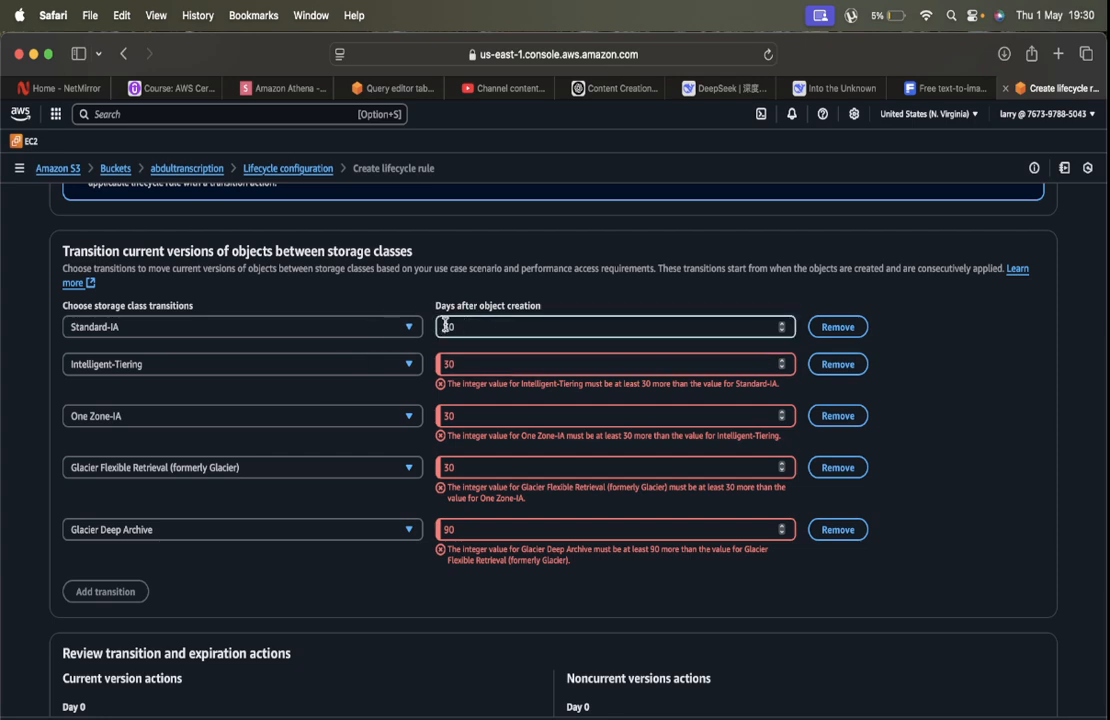
pyautogui.click(456, 365)
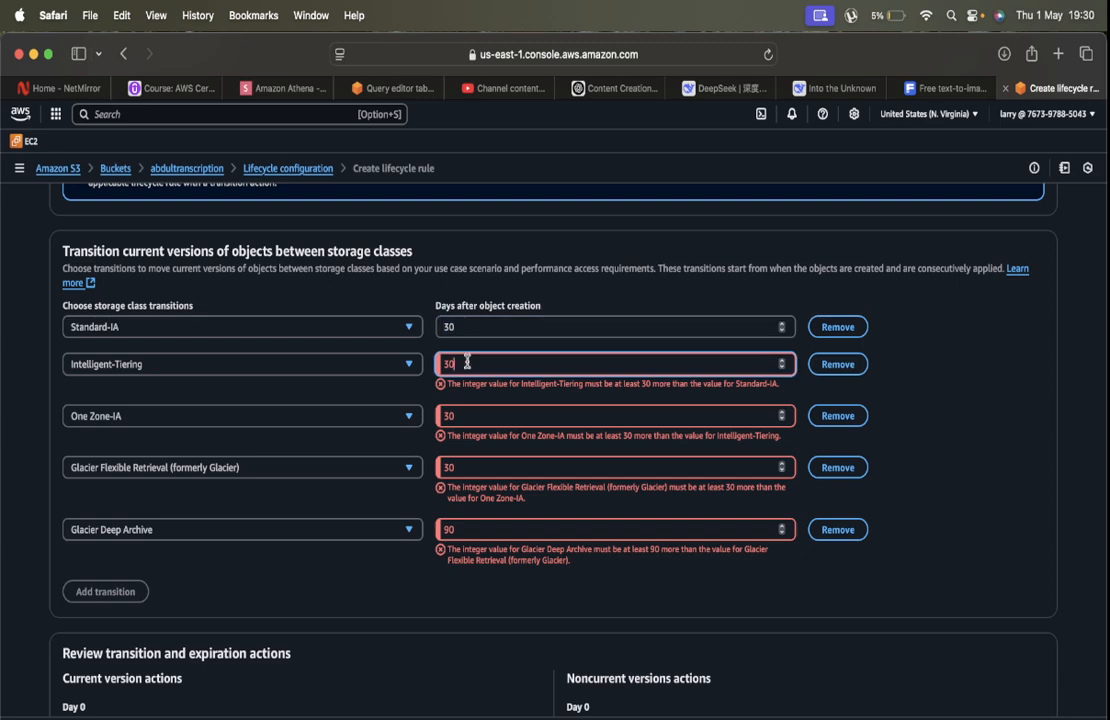
pyautogui.press('BackSpace')
pyautogui.press('BackSpace')
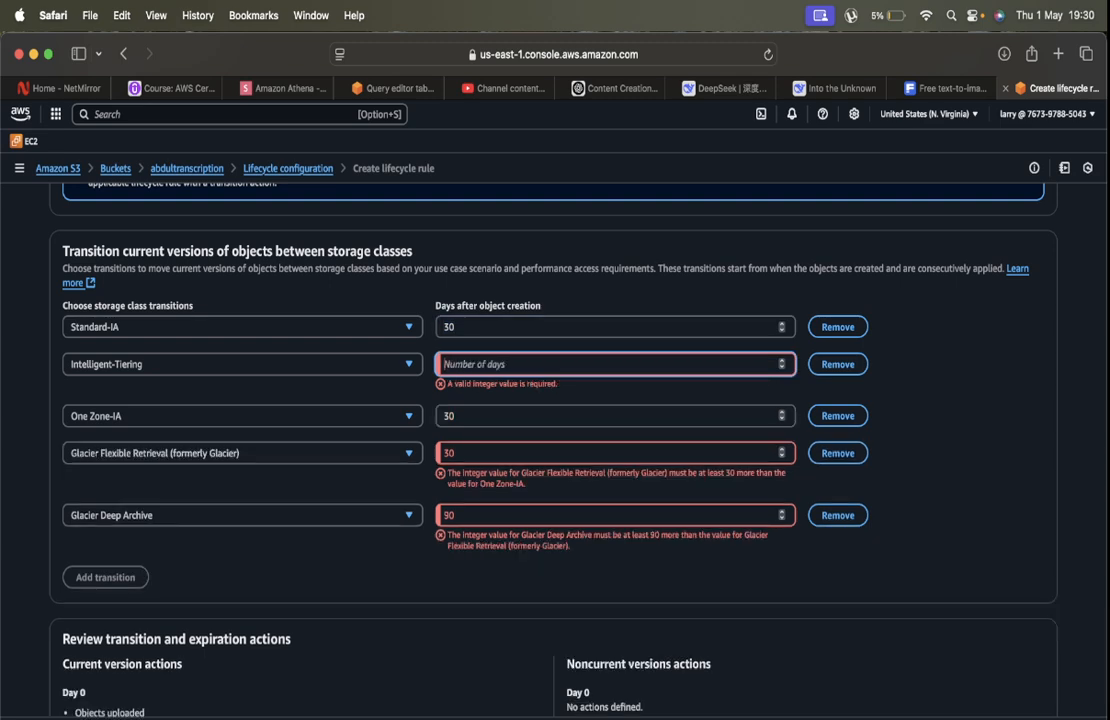
pyautogui.write('60')
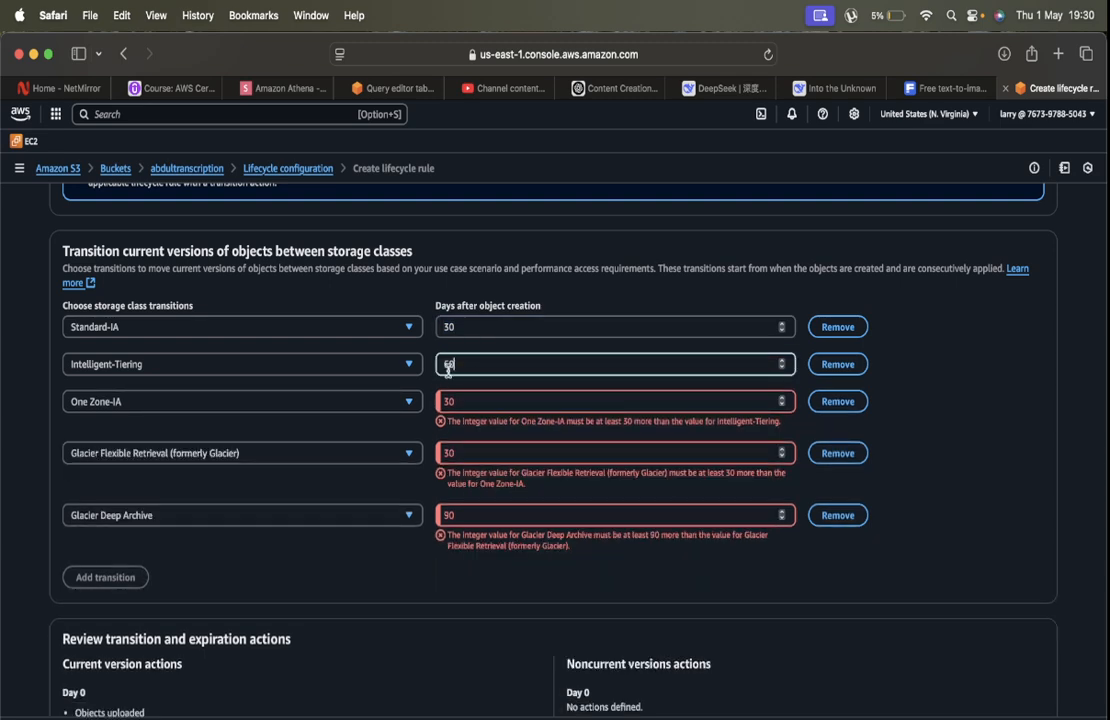
# Set the One Zone-IA transition to 90 days and the Glacier Flexible Retrieval transition to 120 days after object creation.
pyautogui.click(465, 396)
pyautogui.press('BackSpace')
pyautogui.press('BackSpace')
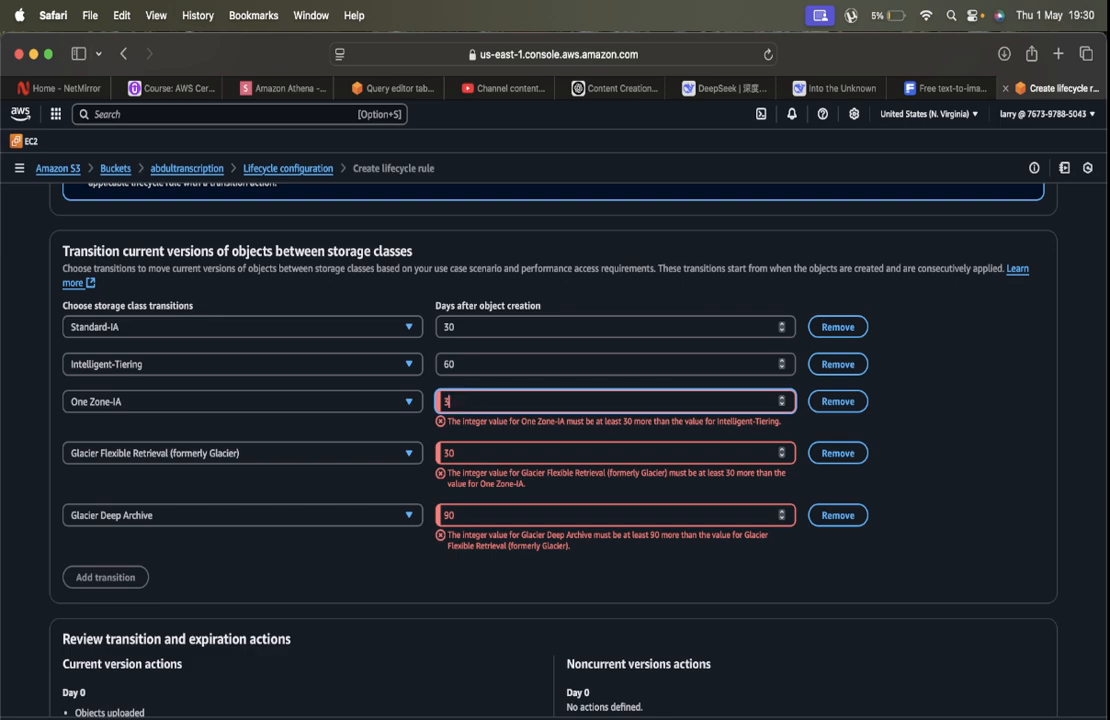
pyautogui.write('90')
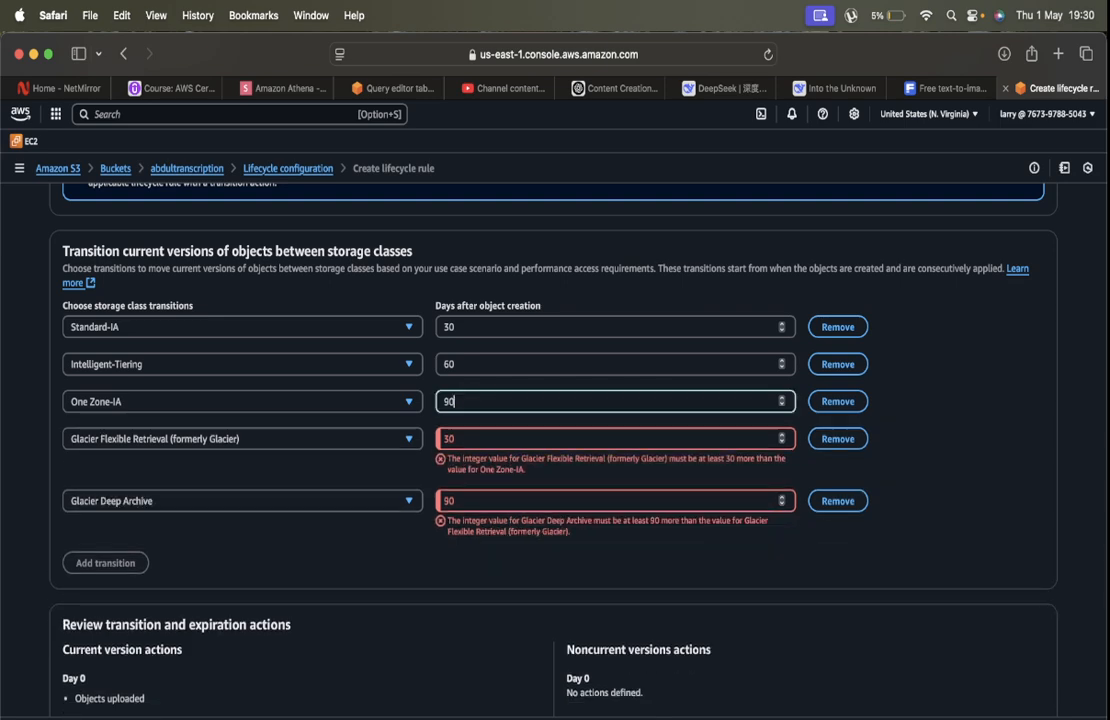
pyautogui.click(462, 437)
pyautogui.press('BackSpace')
pyautogui.press('BackSpace')
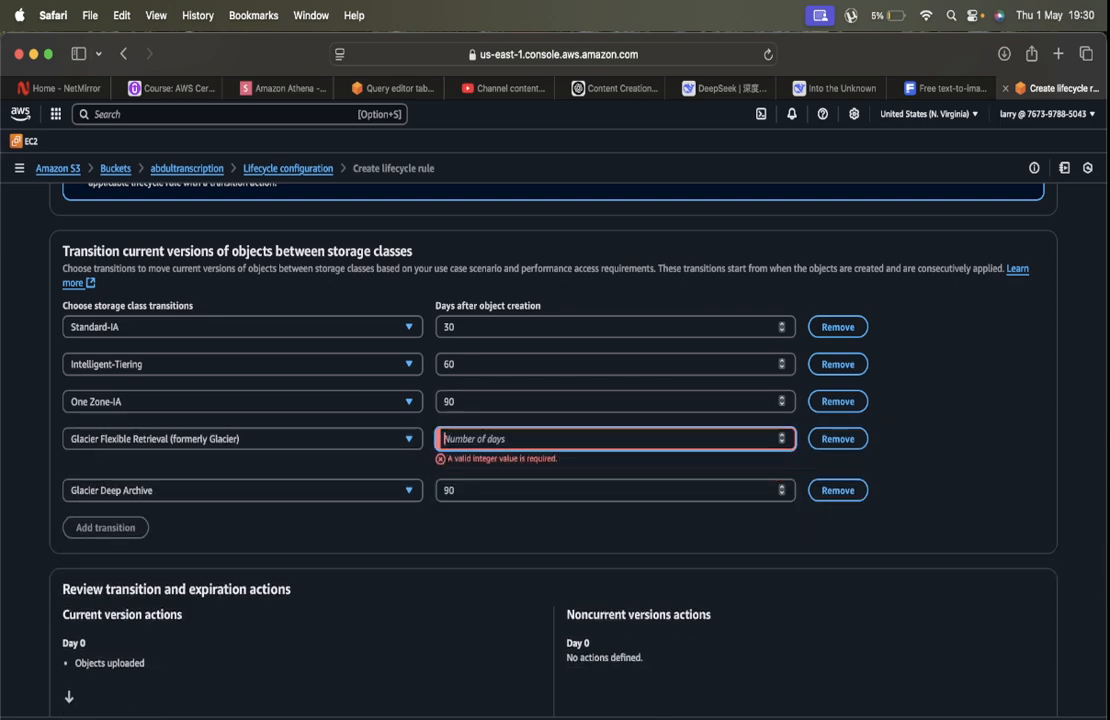
pyautogui.write('120')
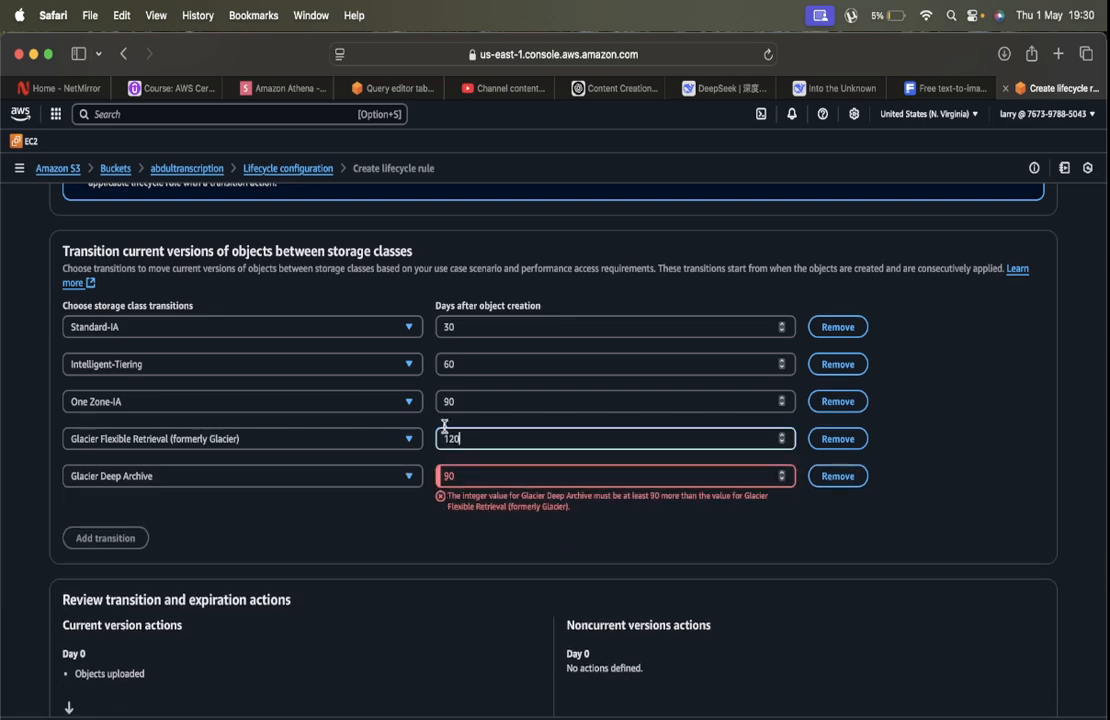
# Try to set the Glacier Deep Archive transition to 180 days after object creation.
pyautogui.click(463, 476)
pyautogui.press('BackSpace')
pyautogui.press('BackSpace')
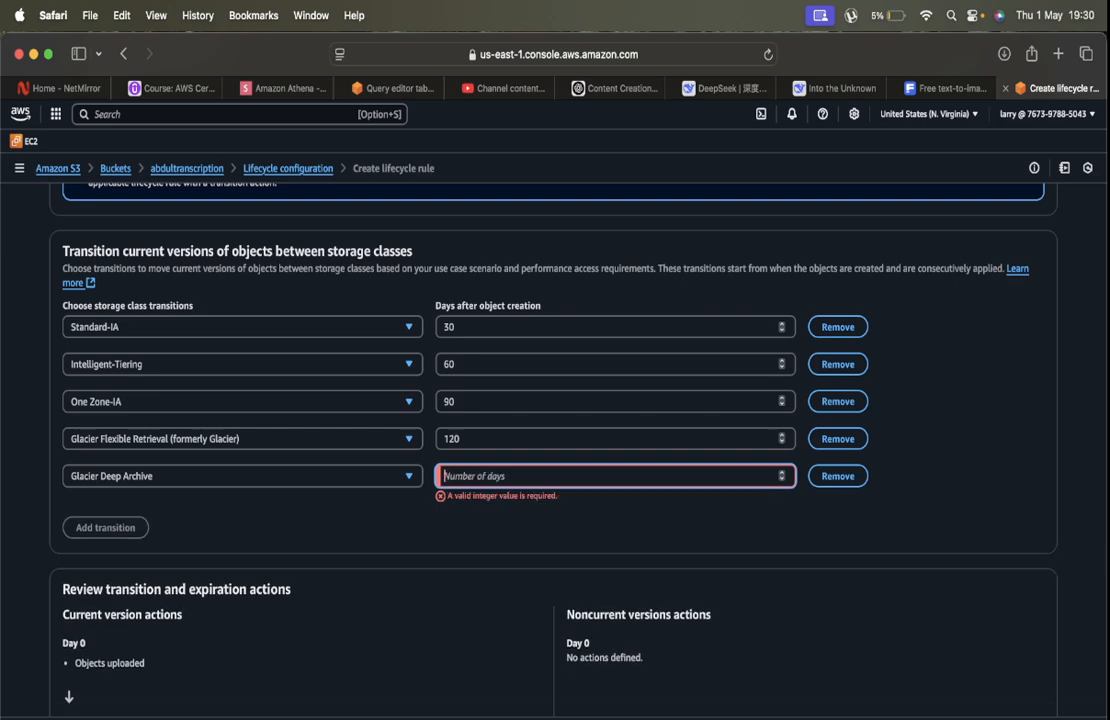
pyautogui.write('180')
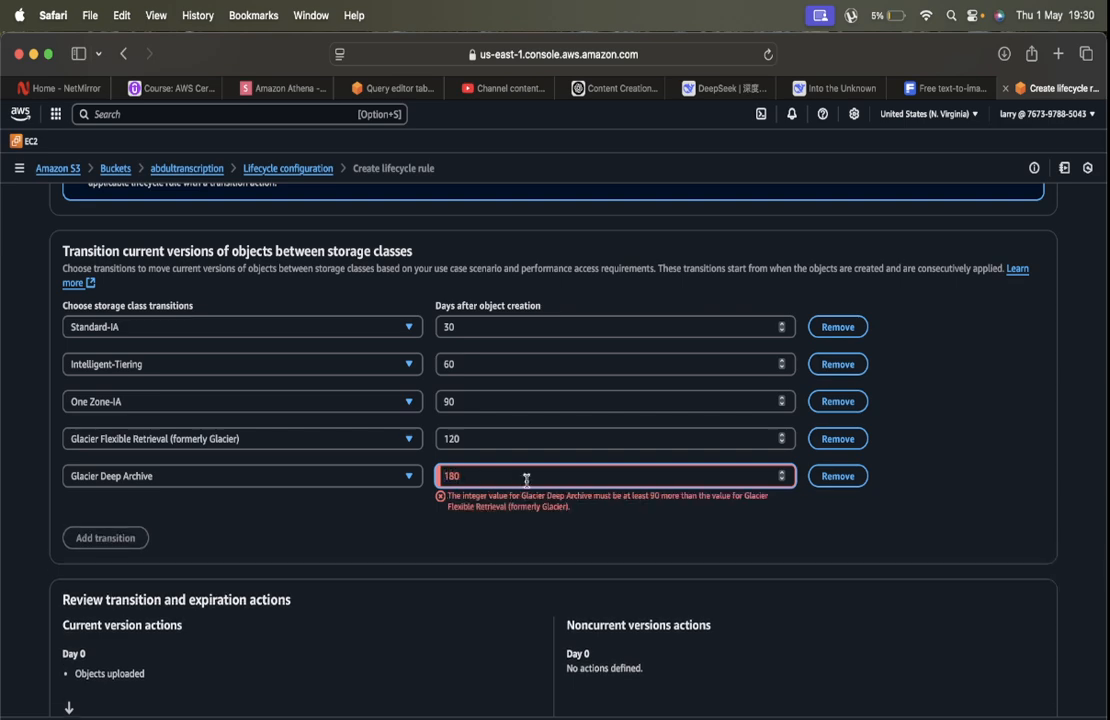
pyautogui.click(593, 530)
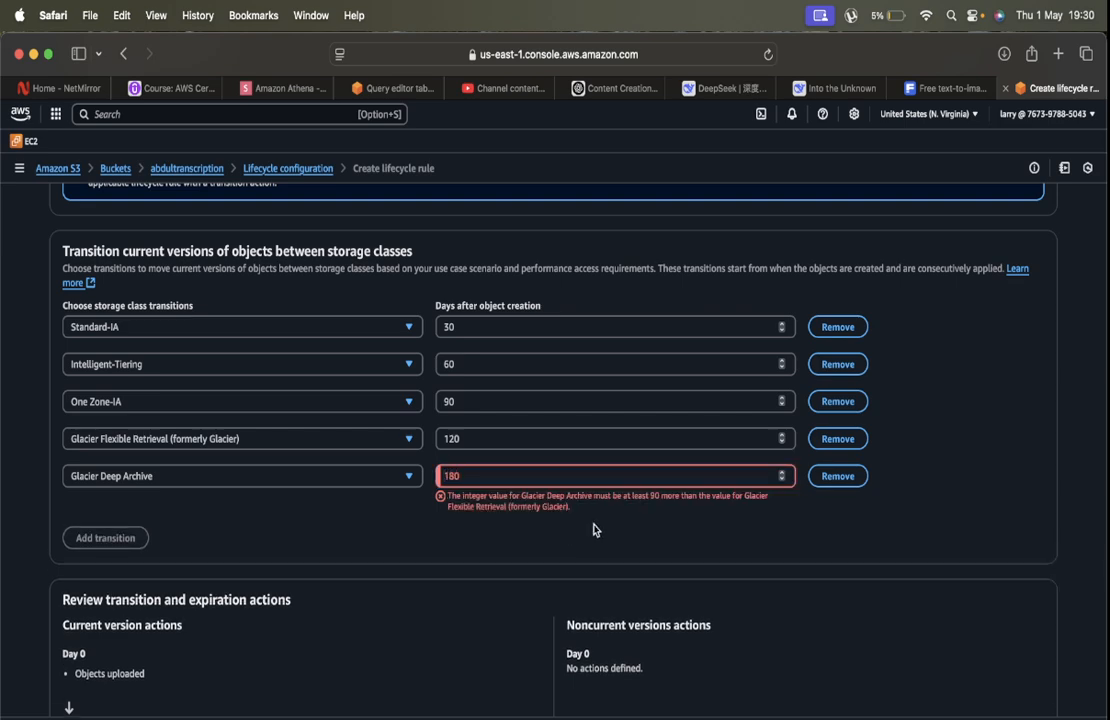
# Set the Glacier Deep Archive transition to 210 days after object creation and create the lifecycle rule.
pyautogui.click(456, 477)
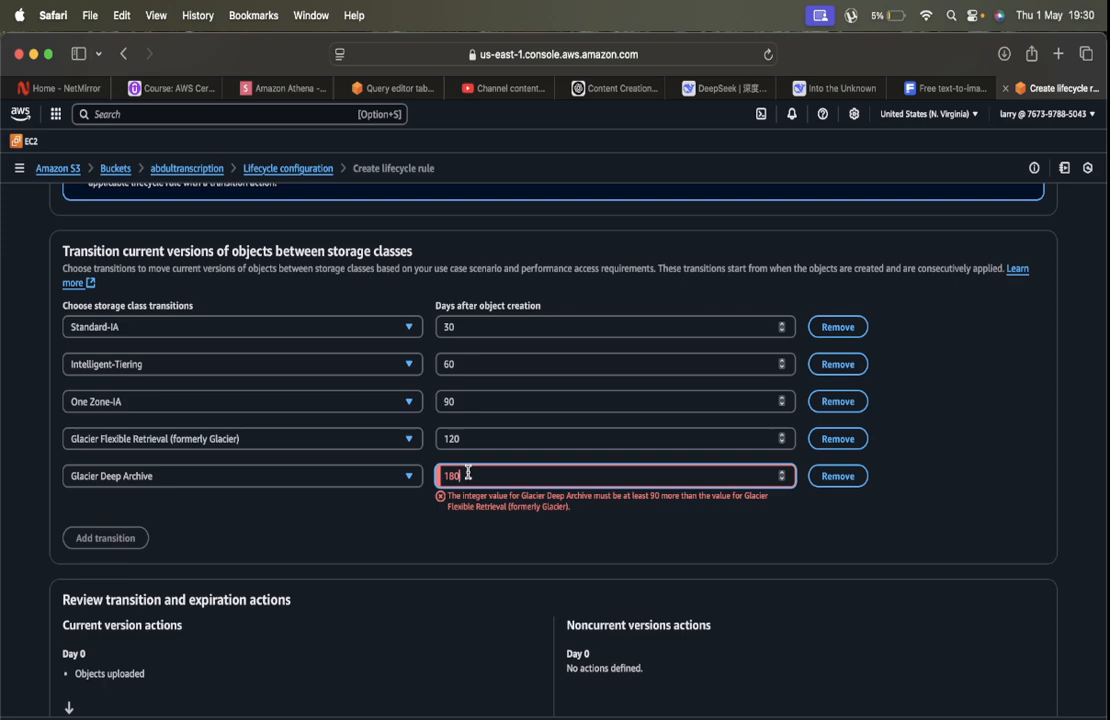
pyautogui.press('BackSpace')
pyautogui.press('BackSpace')
pyautogui.press('BackSpace')
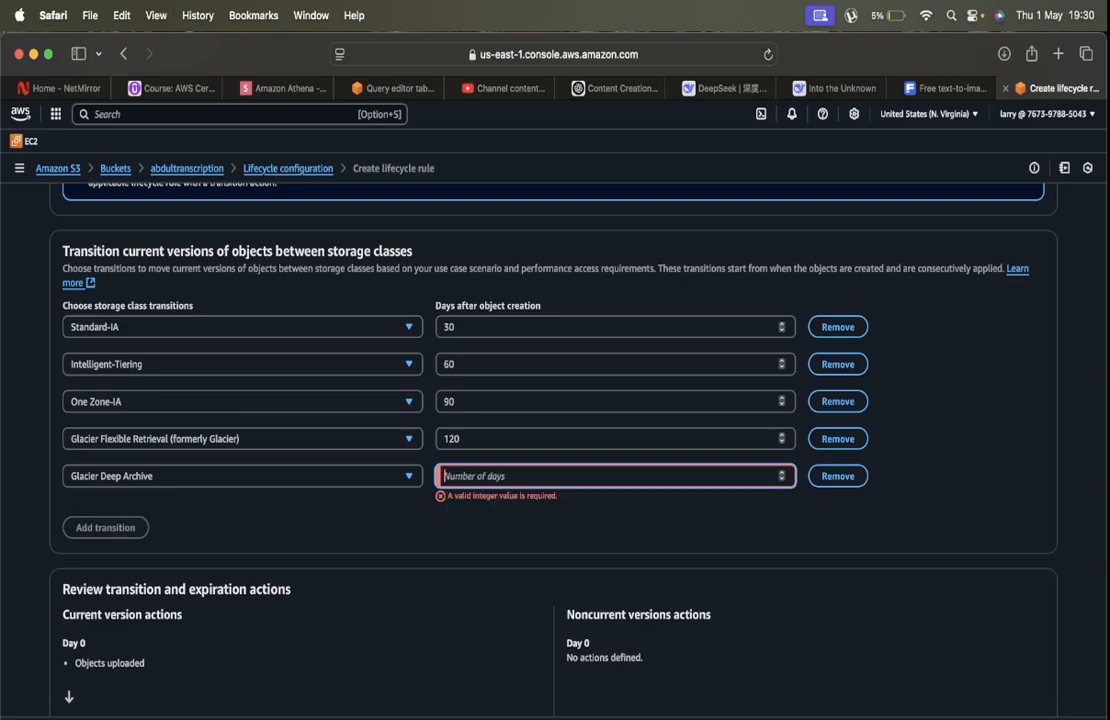
pyautogui.write('210')
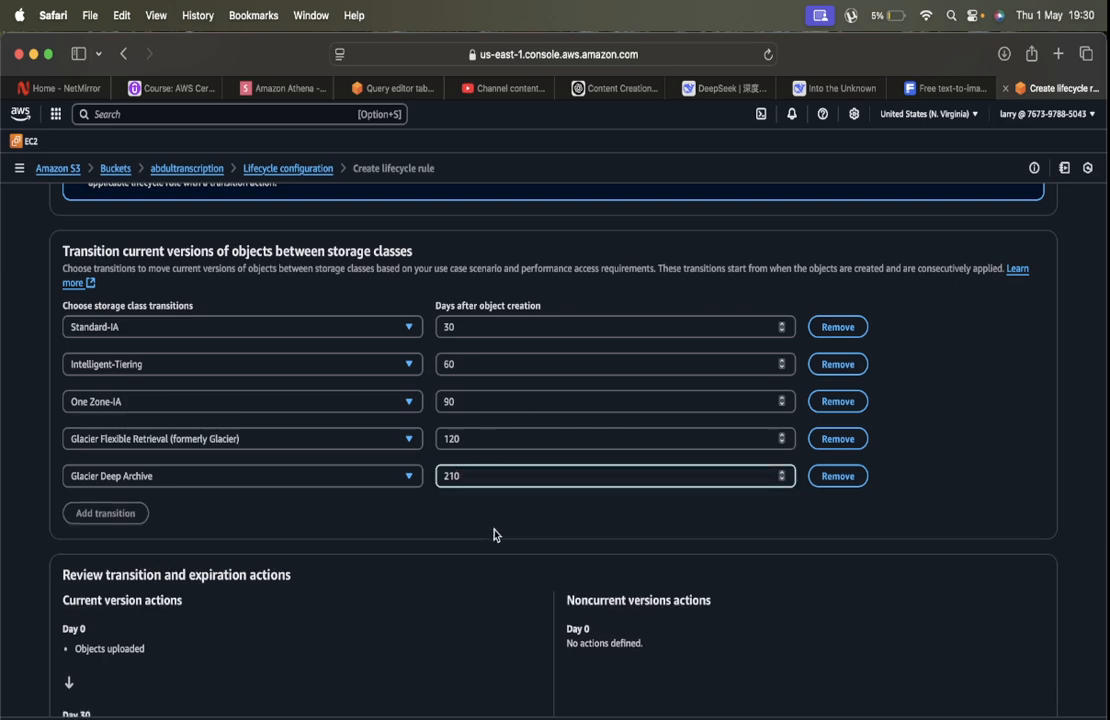
pyautogui.click(515, 508)
pyautogui.scroll(-10, 515, 508)
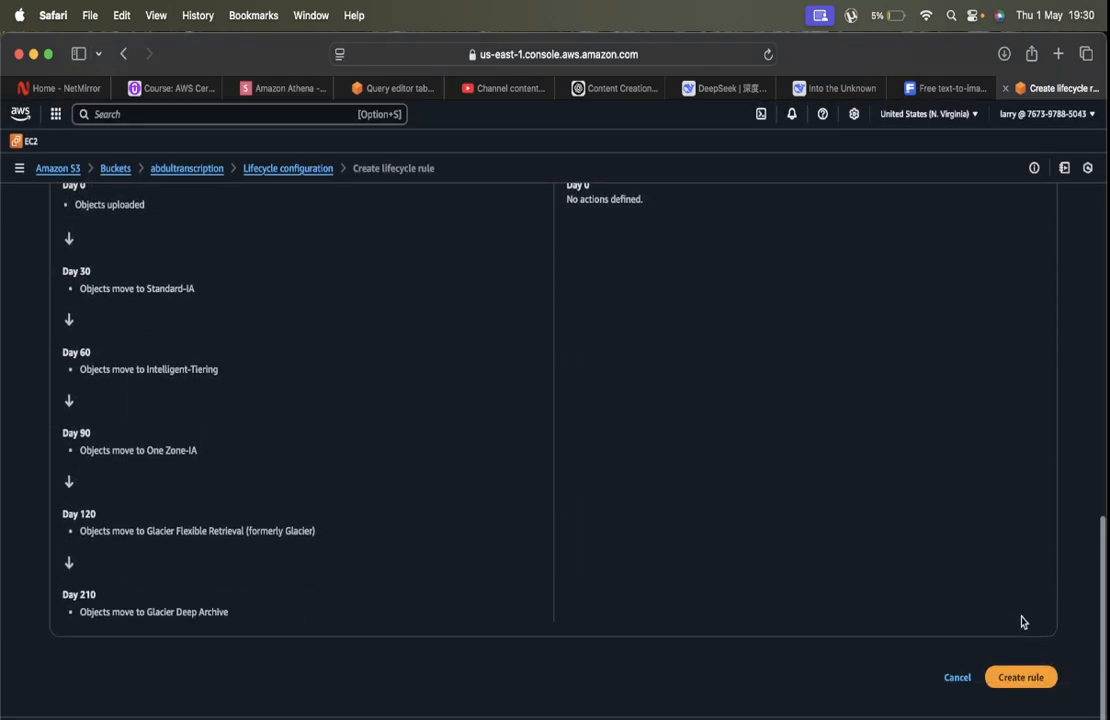
pyautogui.click(1025, 689)
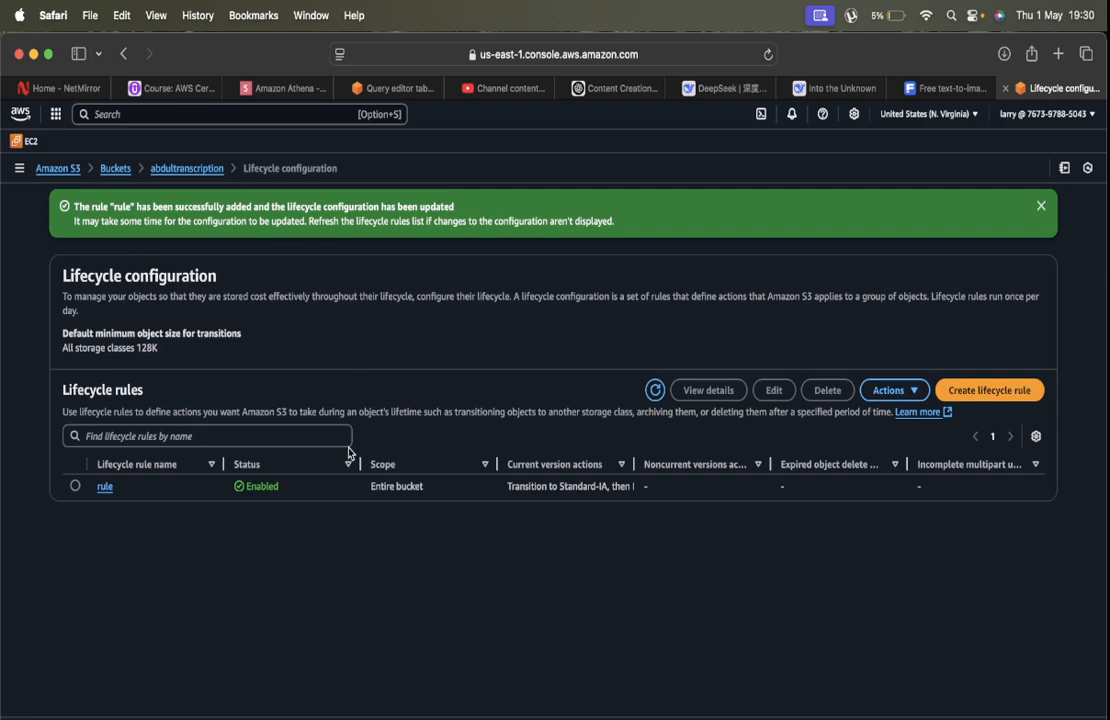
# Check the storage class of the abdultranscription bucket's objects and review the transition actions of its lifecycle rule.
pyautogui.click(182, 172)
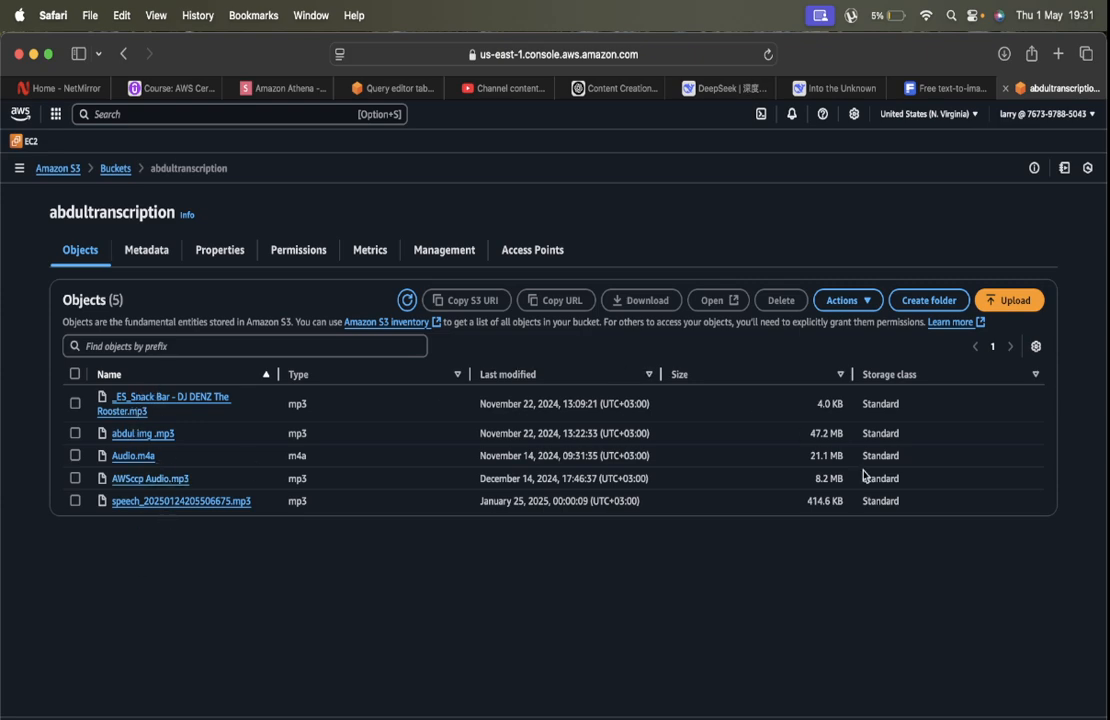
pyautogui.moveTo(903, 404); pyautogui.dragTo(866, 405)
pyautogui.click(446, 246)
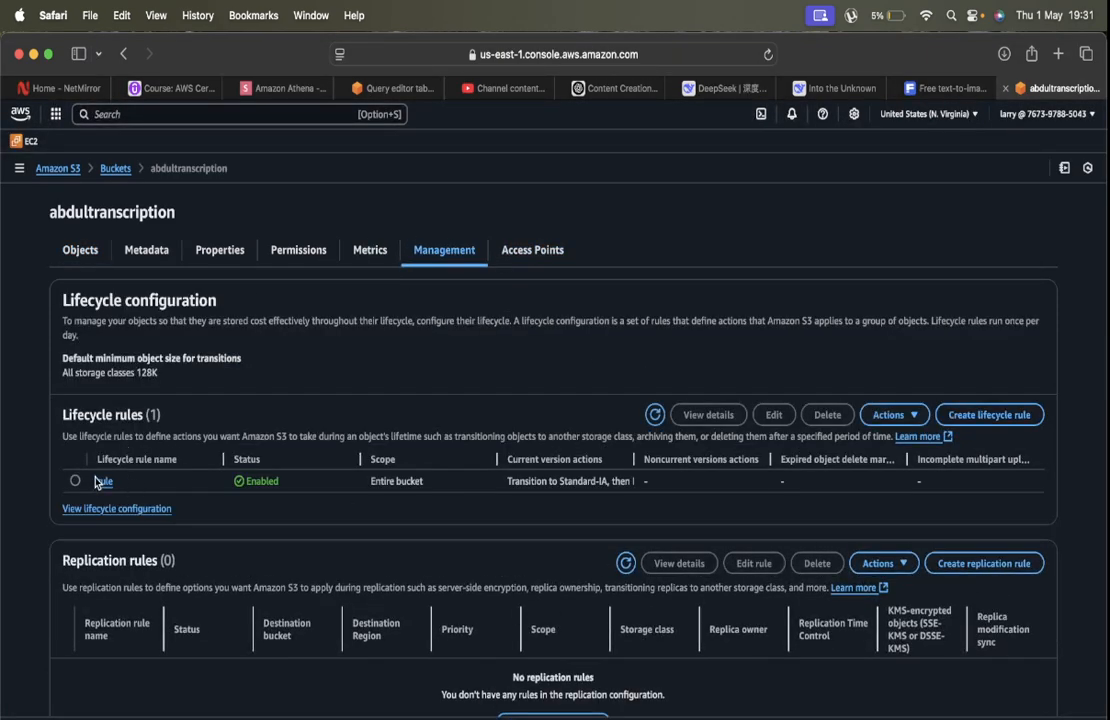
pyautogui.click(104, 481)
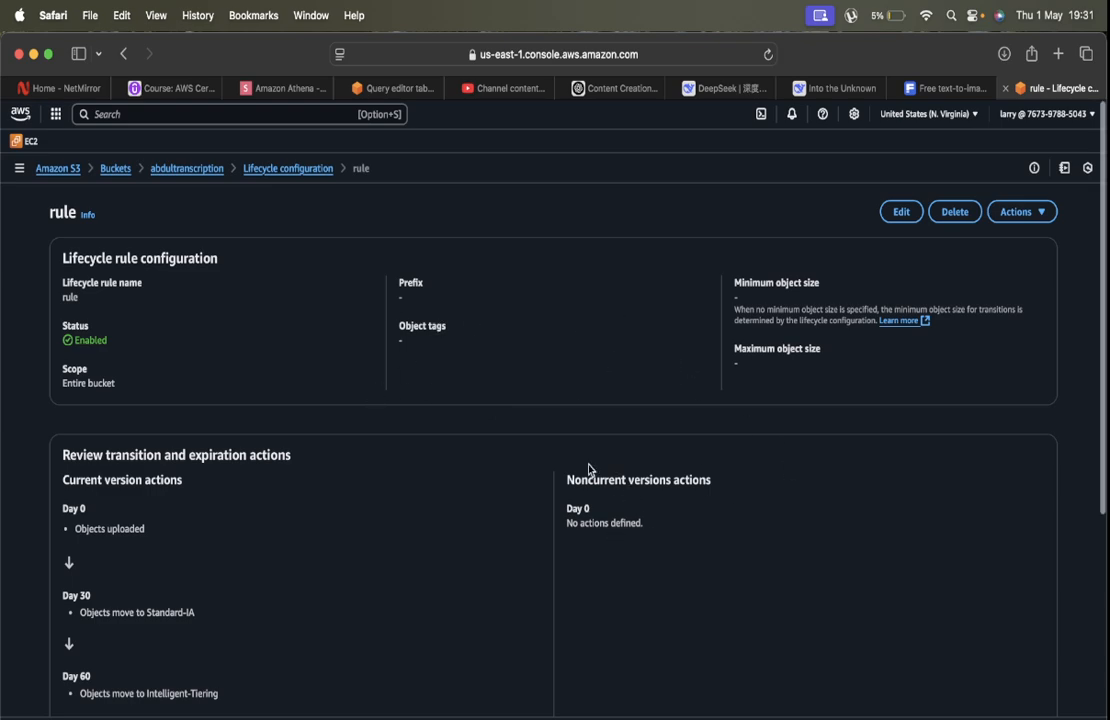
pyautogui.moveTo(589, 469); pyautogui.dragTo(87, 510)
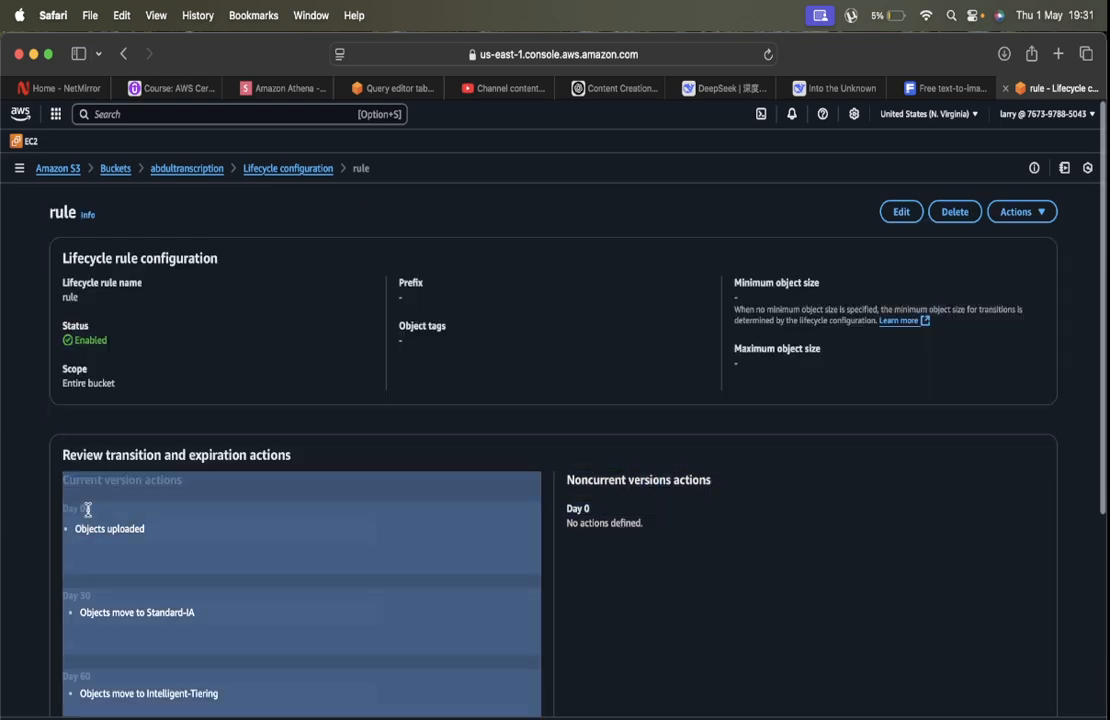
pyautogui.click(694, 527)
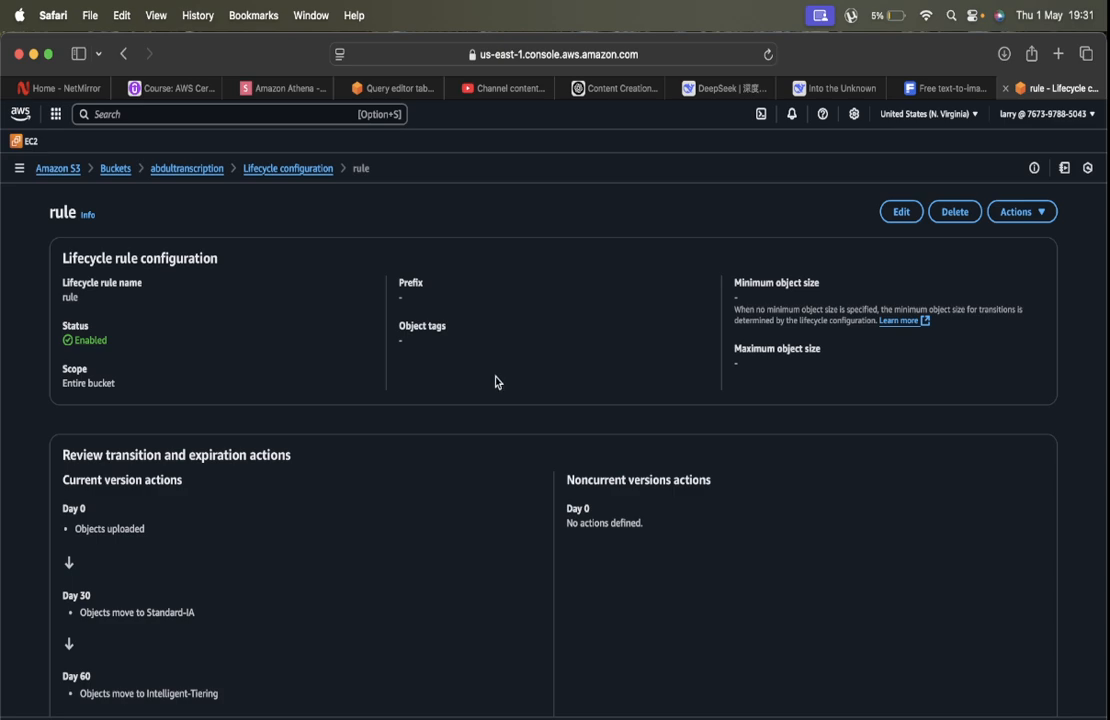
pyautogui.press('super+Tab')
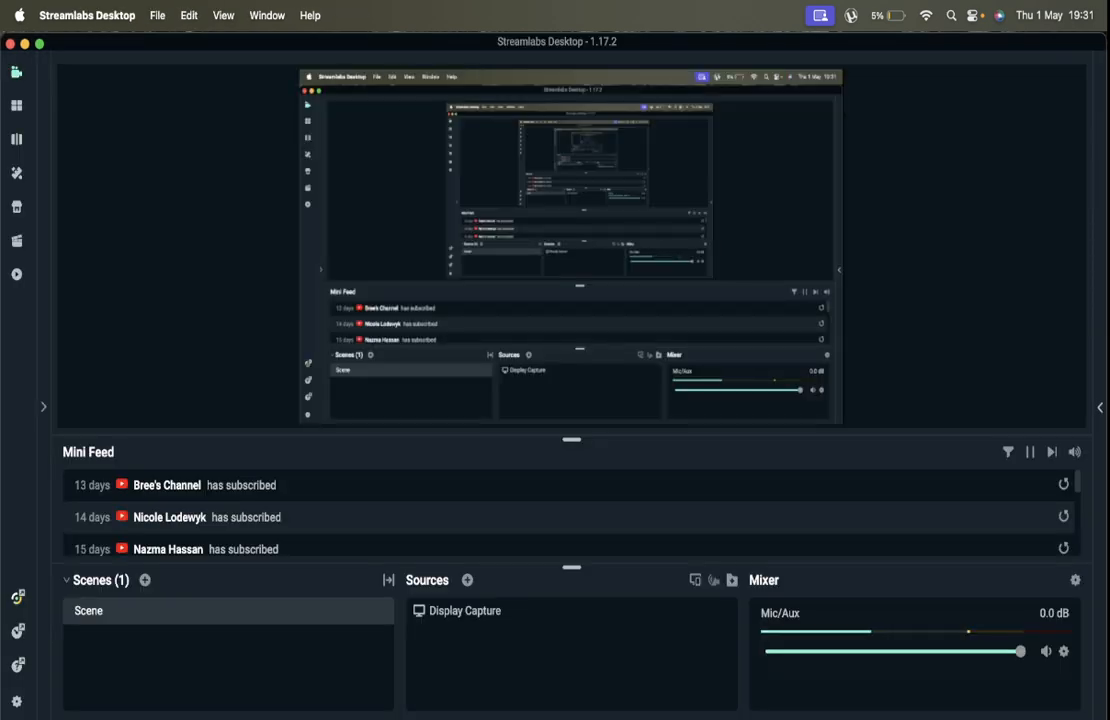